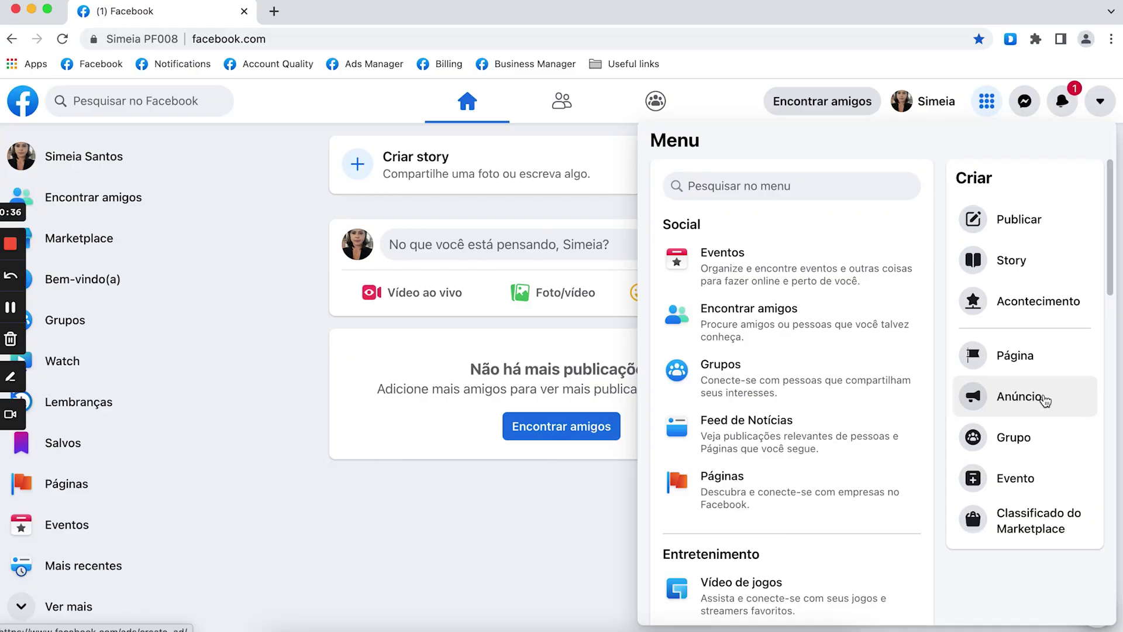
# Choose Anúncio in the Menu's Criar list to start creating an ad.
pyautogui.click(1045, 399)
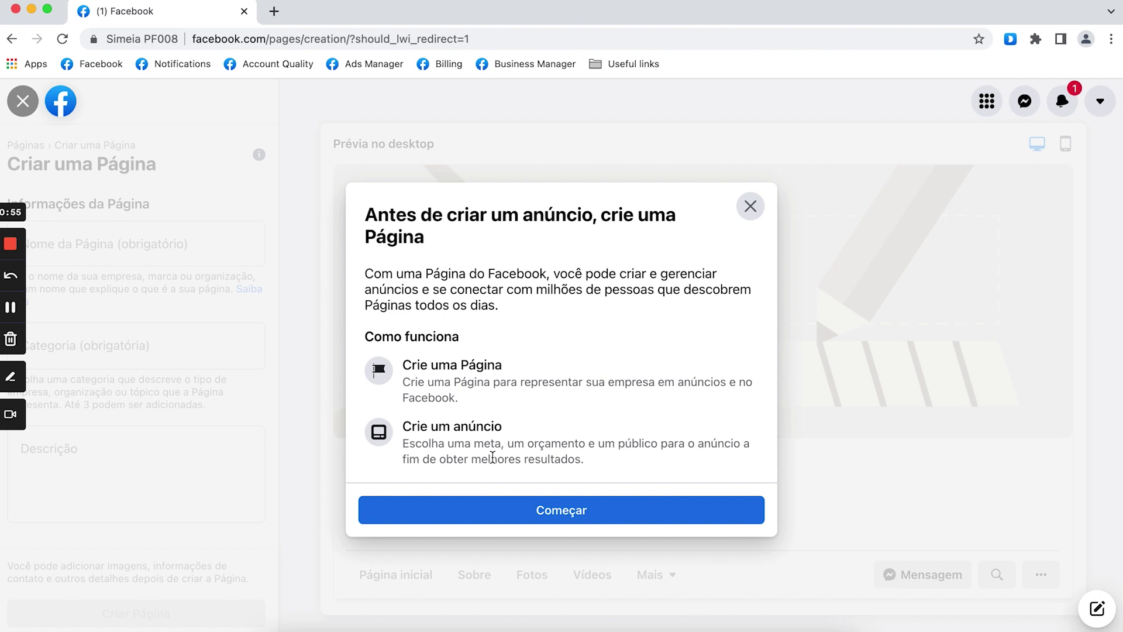
# Create the Facebook Page 'Segredo de Viver' with the category Autor(a).
pyautogui.click(535, 514)
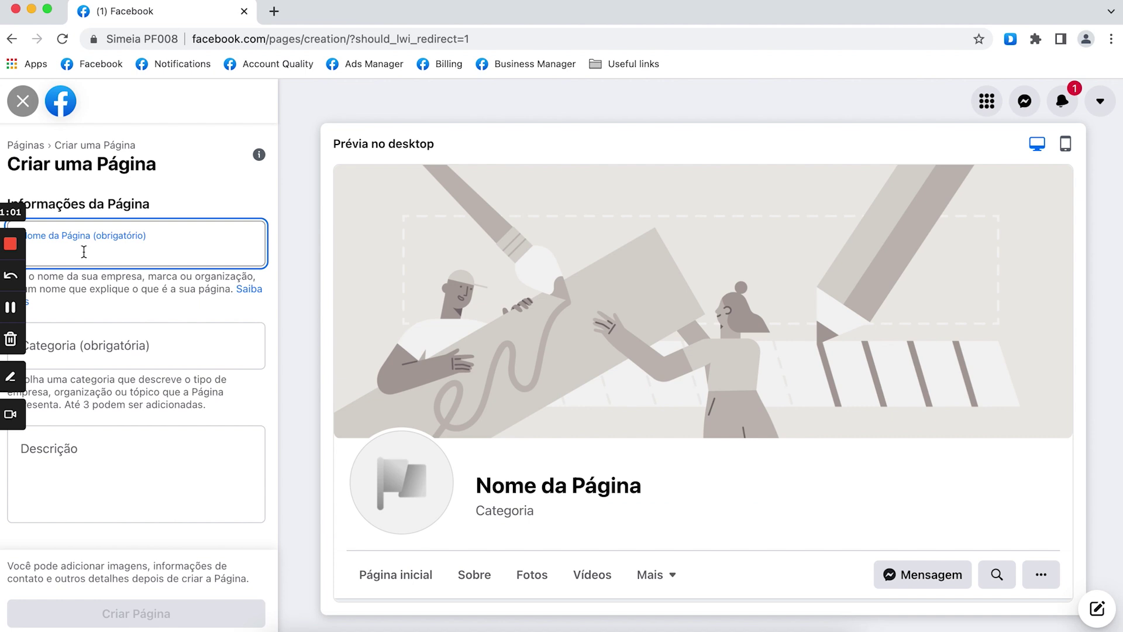
pyautogui.write('Segredo de Viver')
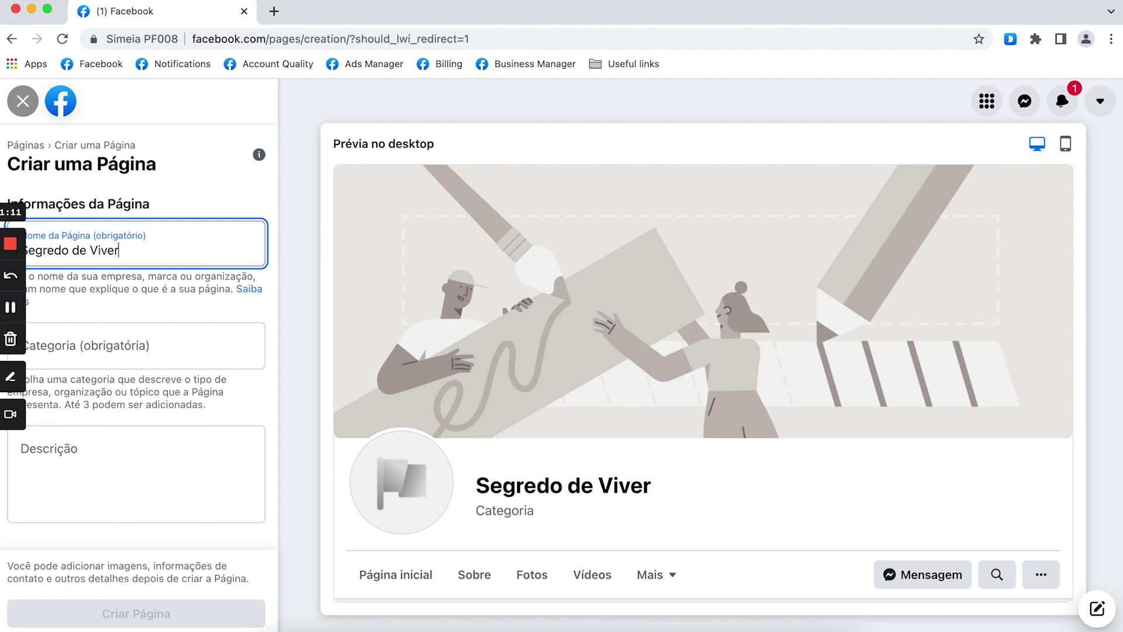
pyautogui.click(72, 351)
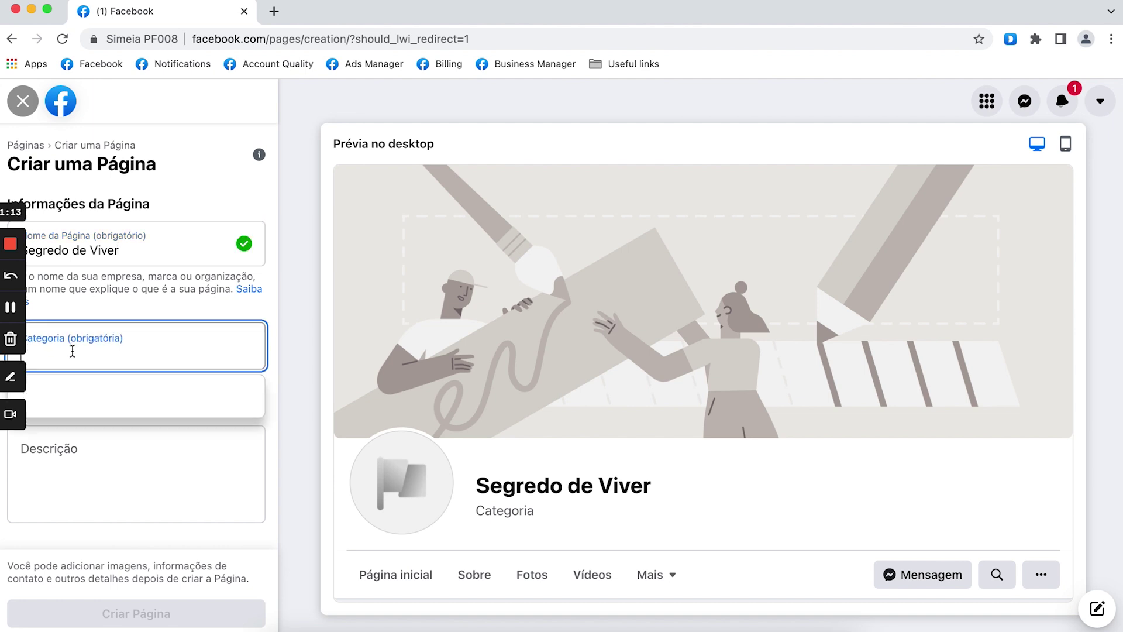
pyautogui.write('a')
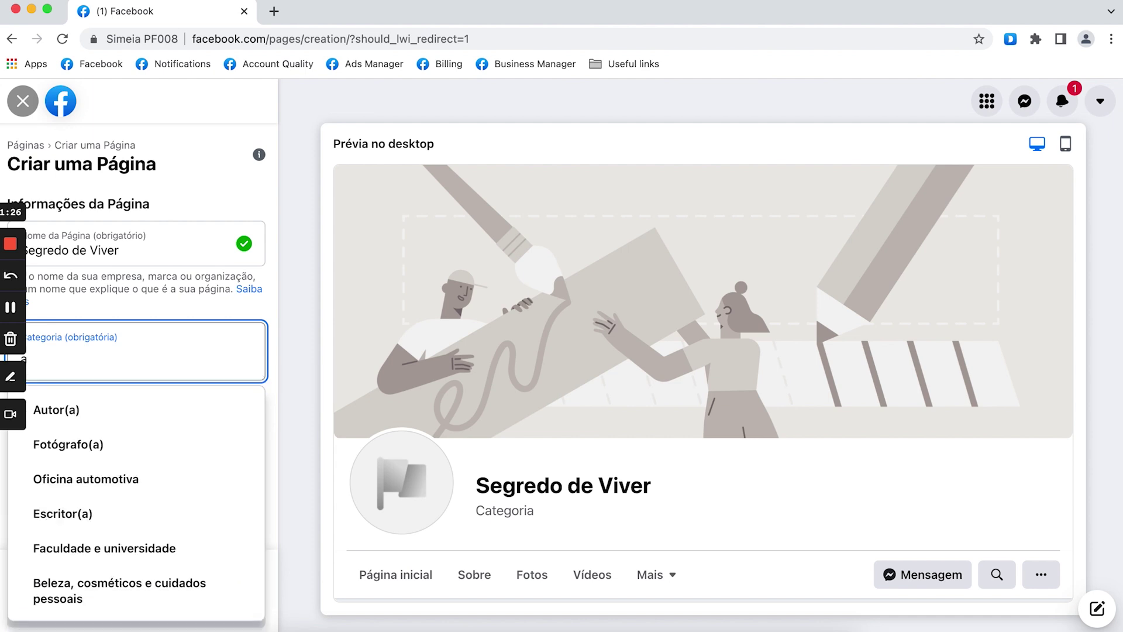
pyautogui.click(107, 416)
pyautogui.click(99, 474)
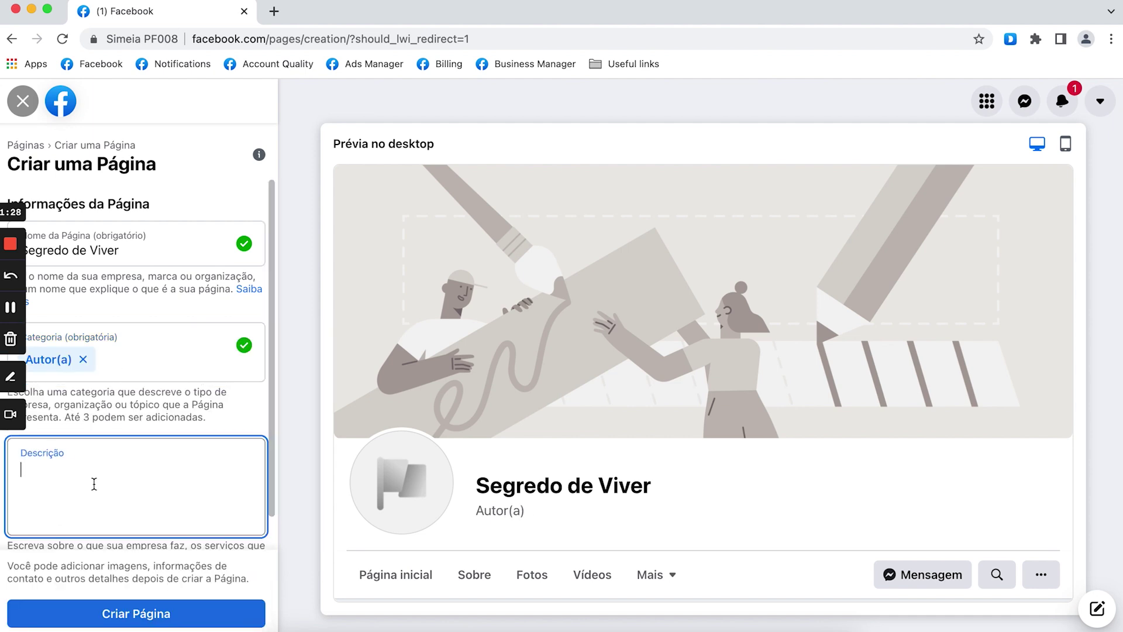
pyautogui.click(158, 613)
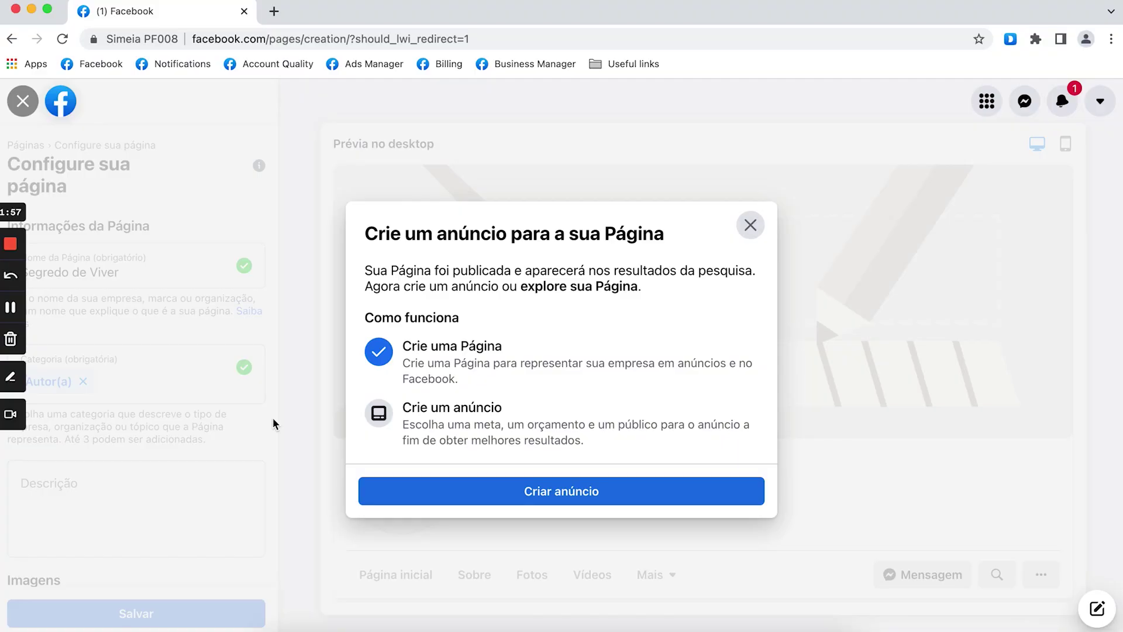
# Accept the prompt's Criar anúncio offer to create an ad for Segredo de Viver.
pyautogui.click(520, 499)
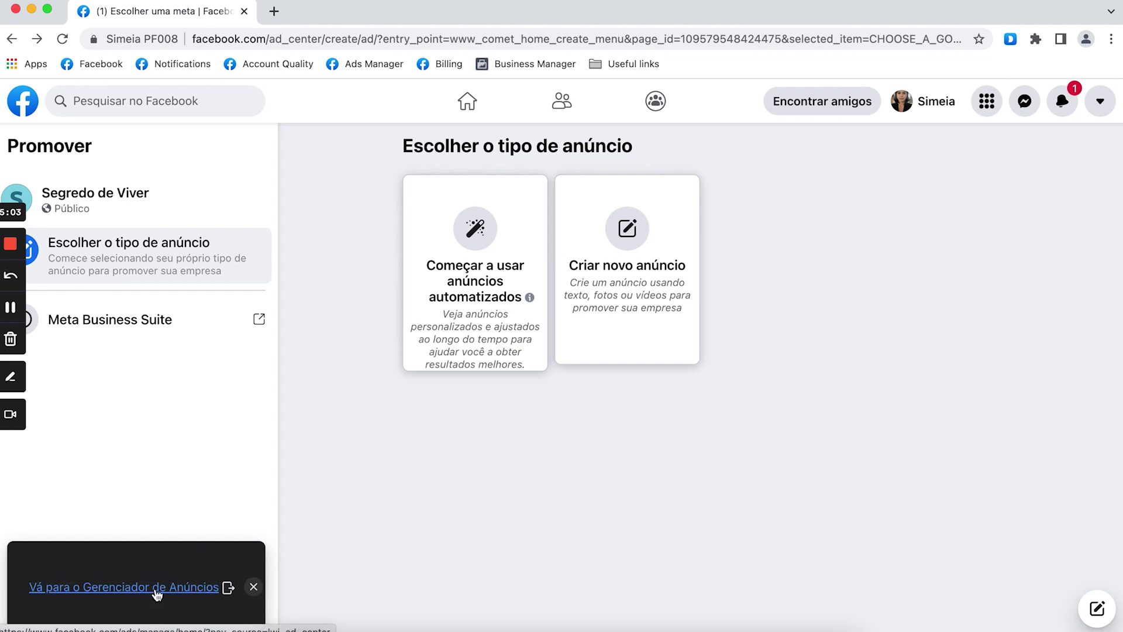
# Open Ads Manager in a new tab and accept the non-discrimination policy.
pyautogui.click(157, 588)
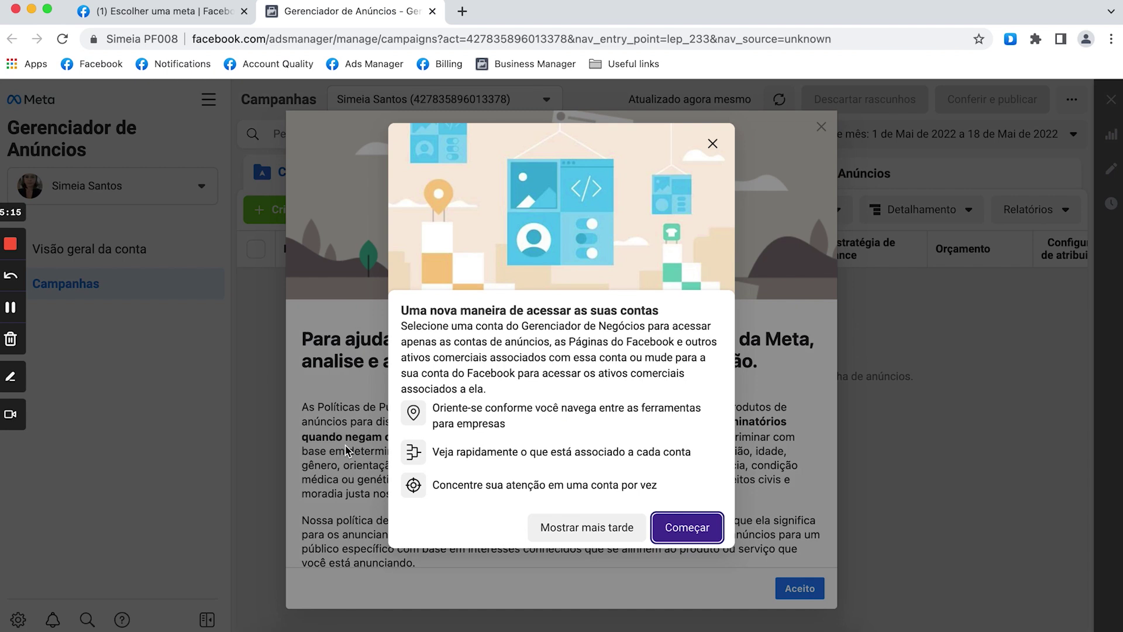
pyautogui.click(683, 528)
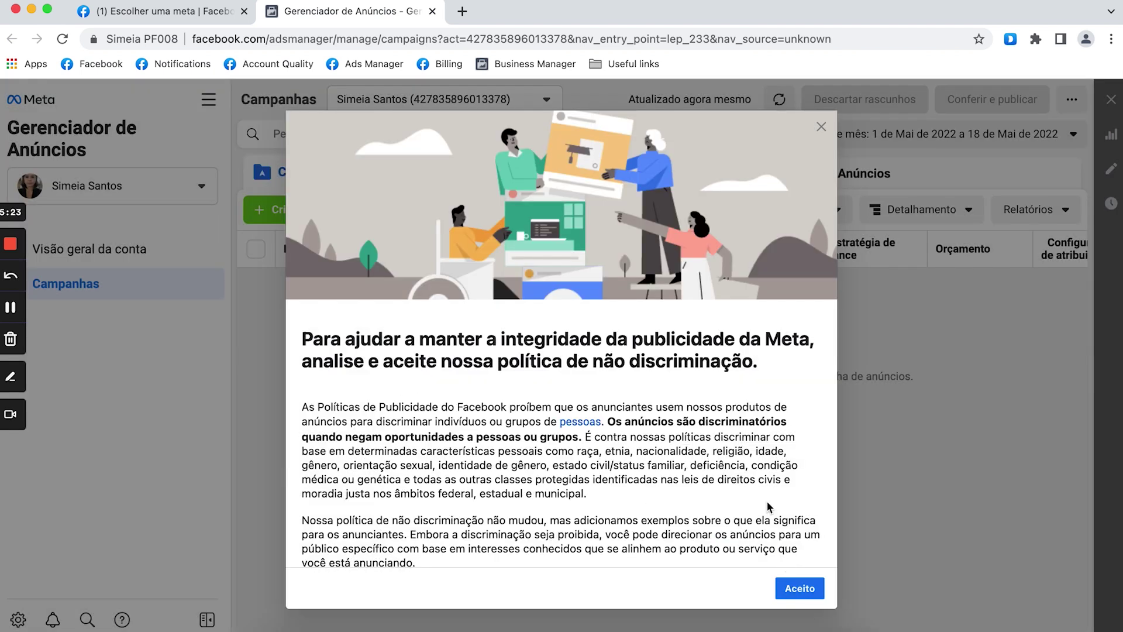
pyautogui.moveTo(483, 360); pyautogui.dragTo(629, 360)
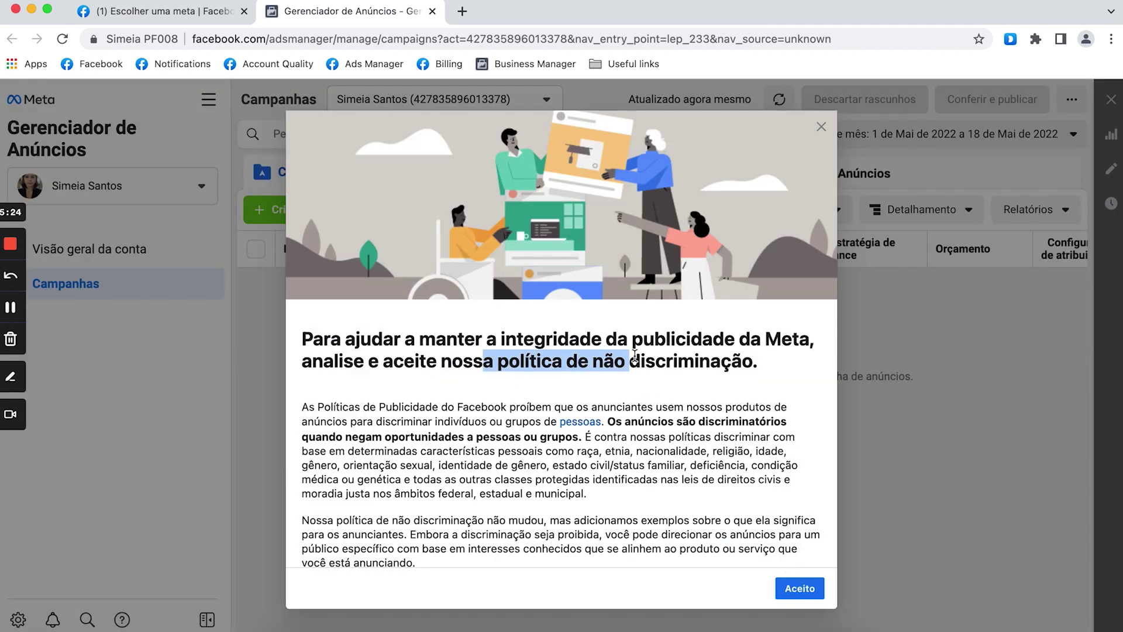
pyautogui.click(751, 513)
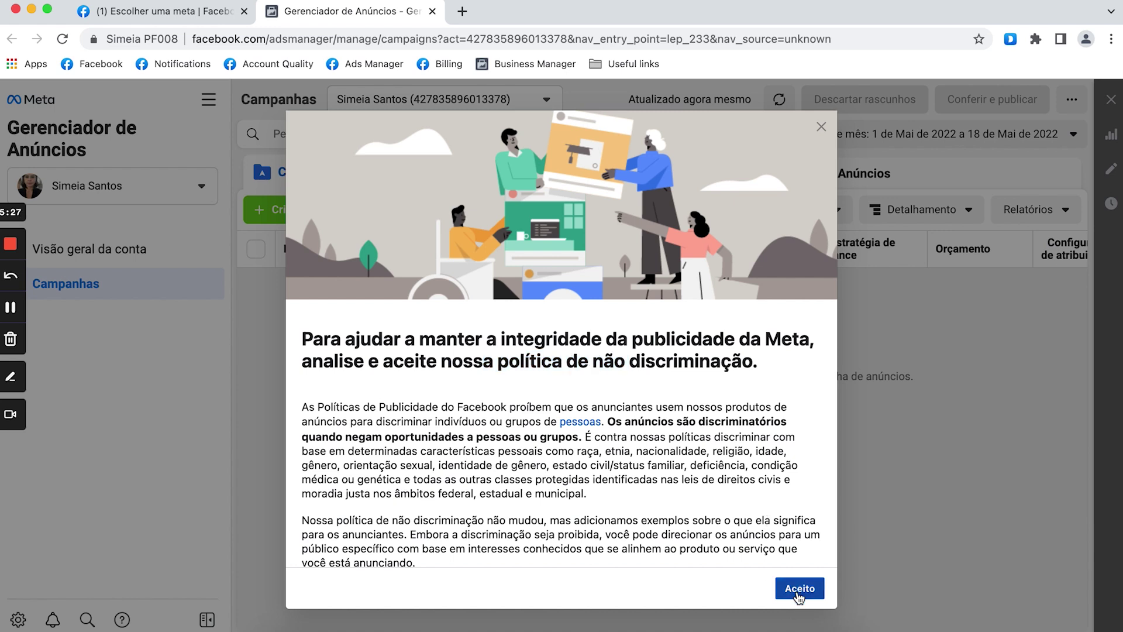
pyautogui.click(800, 589)
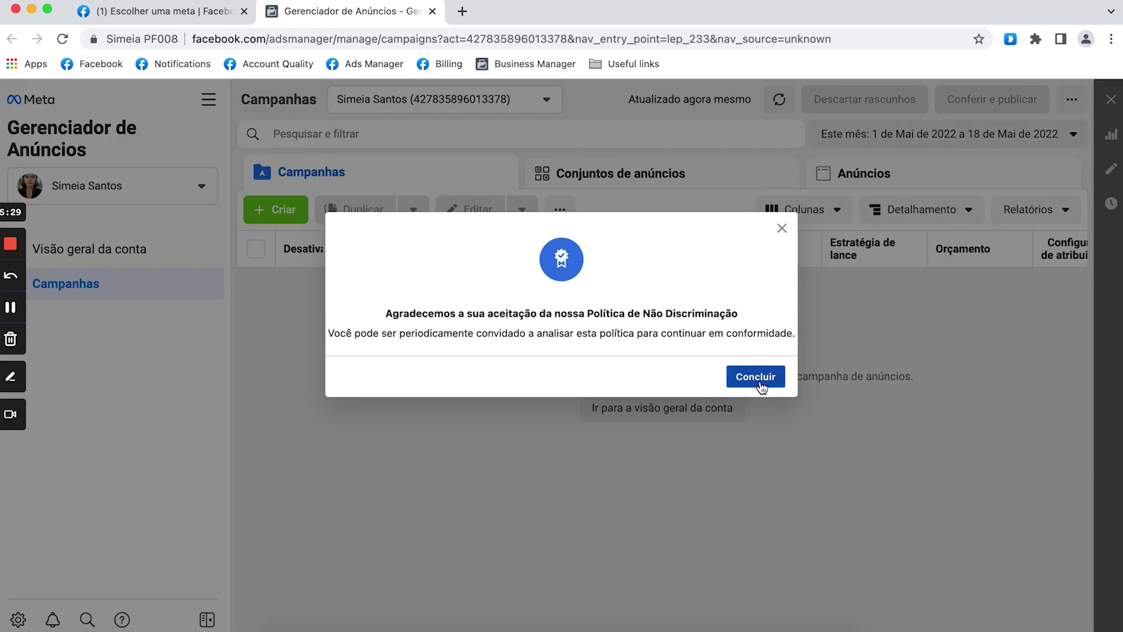
pyautogui.click(756, 377)
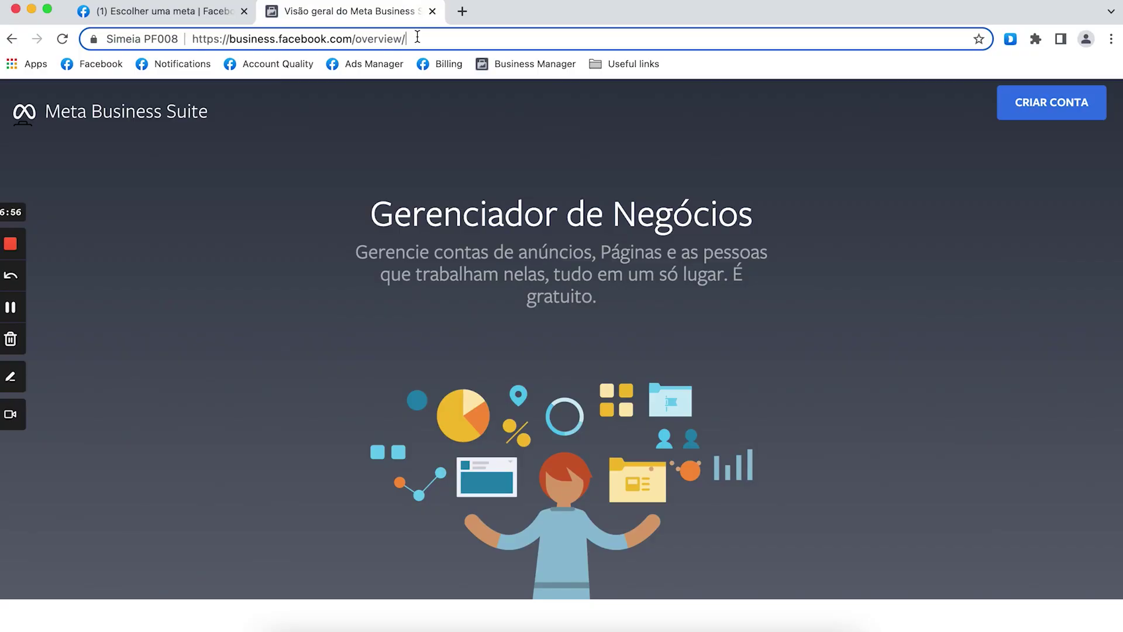
# Create the Business Manager account 'Simeia Business' with the business e-mail address.
pyautogui.click(450, 253)
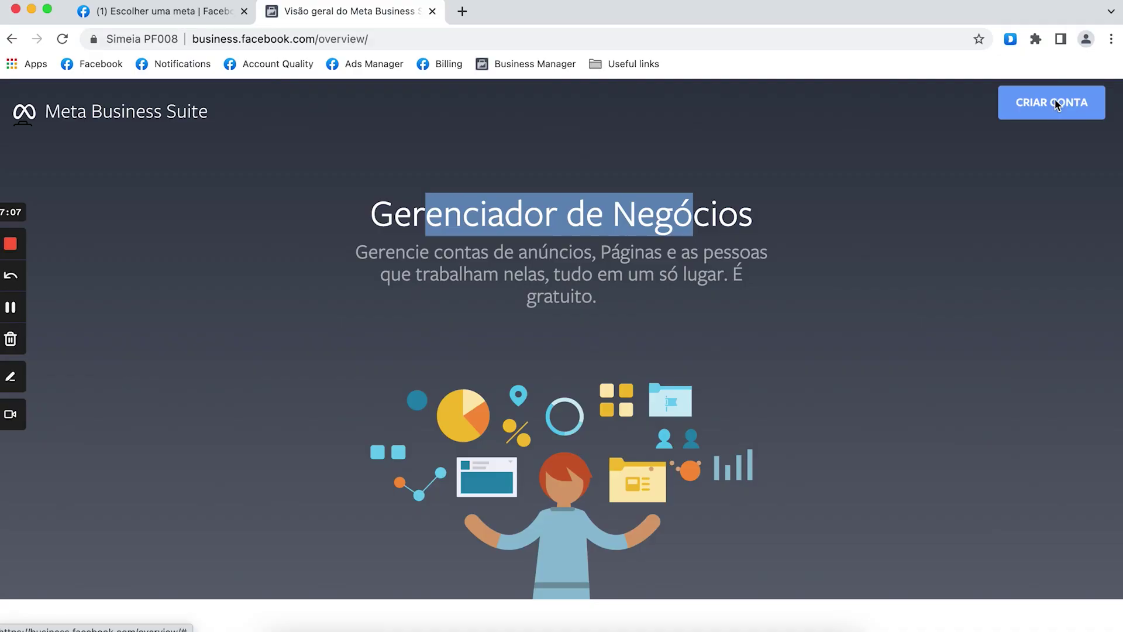
pyautogui.click(1053, 102)
pyautogui.click(499, 270)
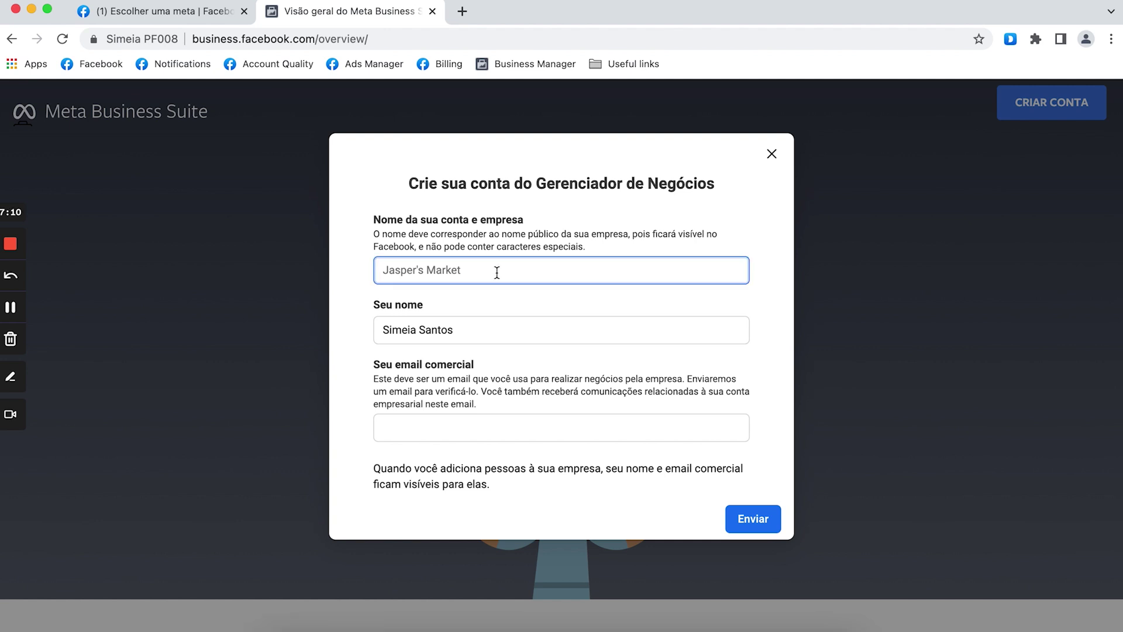
pyautogui.write('Simeia Business')
pyautogui.click(476, 426)
pyautogui.click(753, 519)
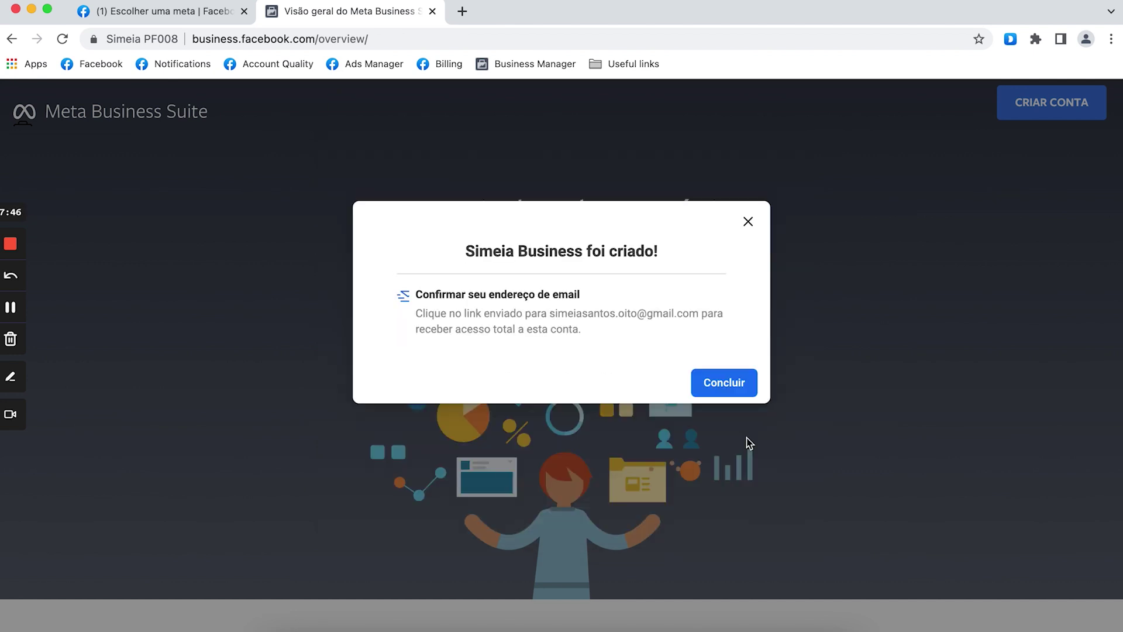
# Confirm the business e-mail using the Confirmar agora link in Facebook's Gmail message.
pyautogui.click(730, 391)
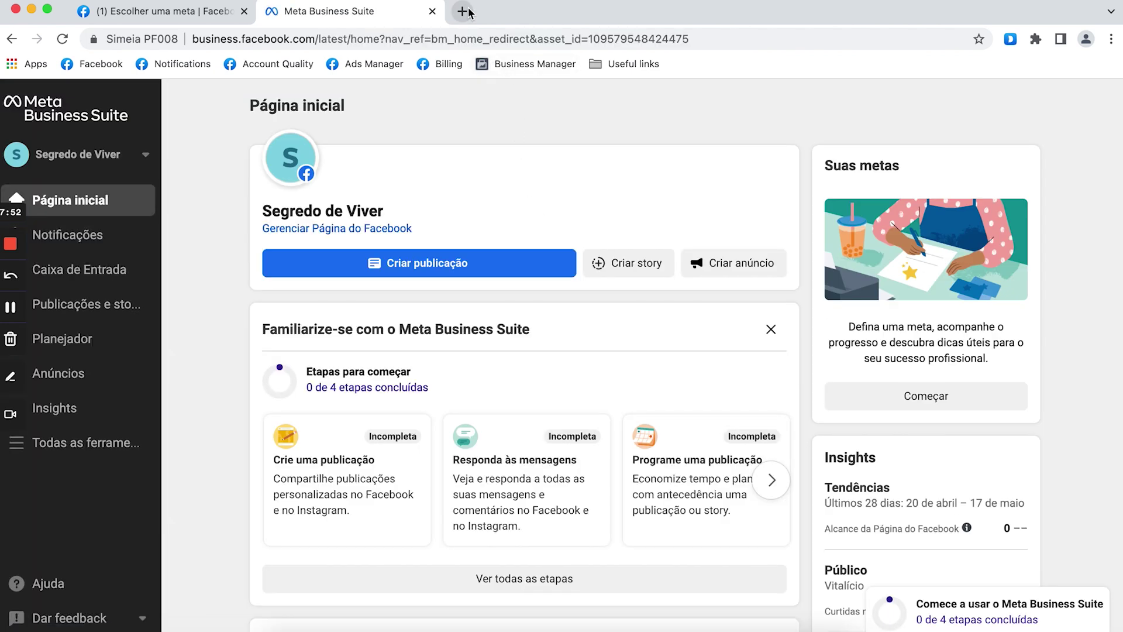
pyautogui.click(462, 11)
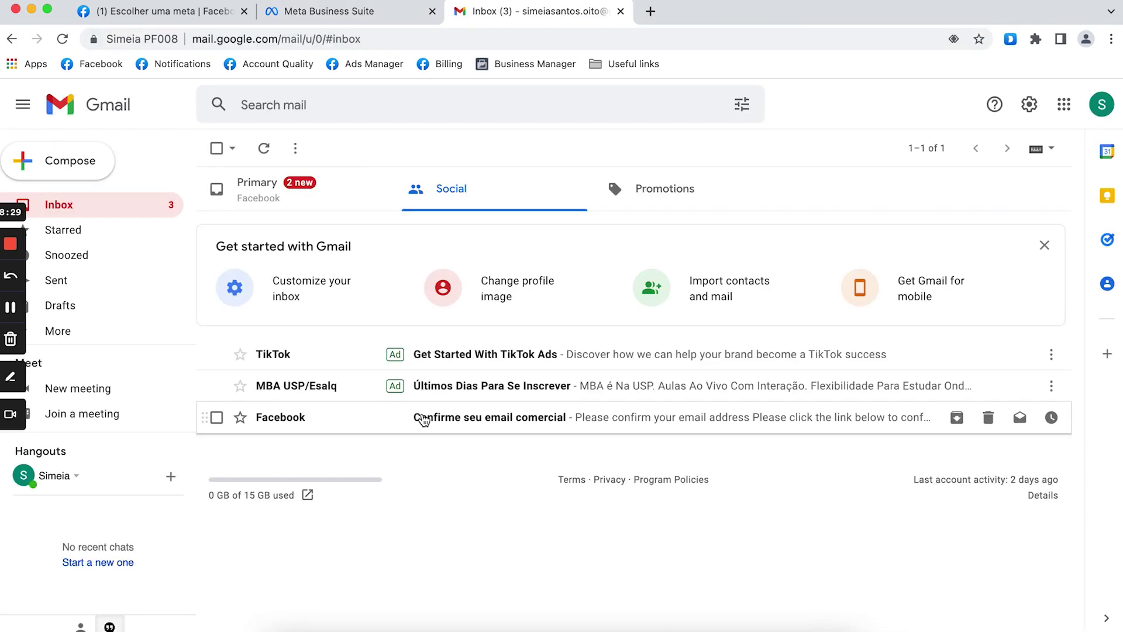
pyautogui.click(449, 419)
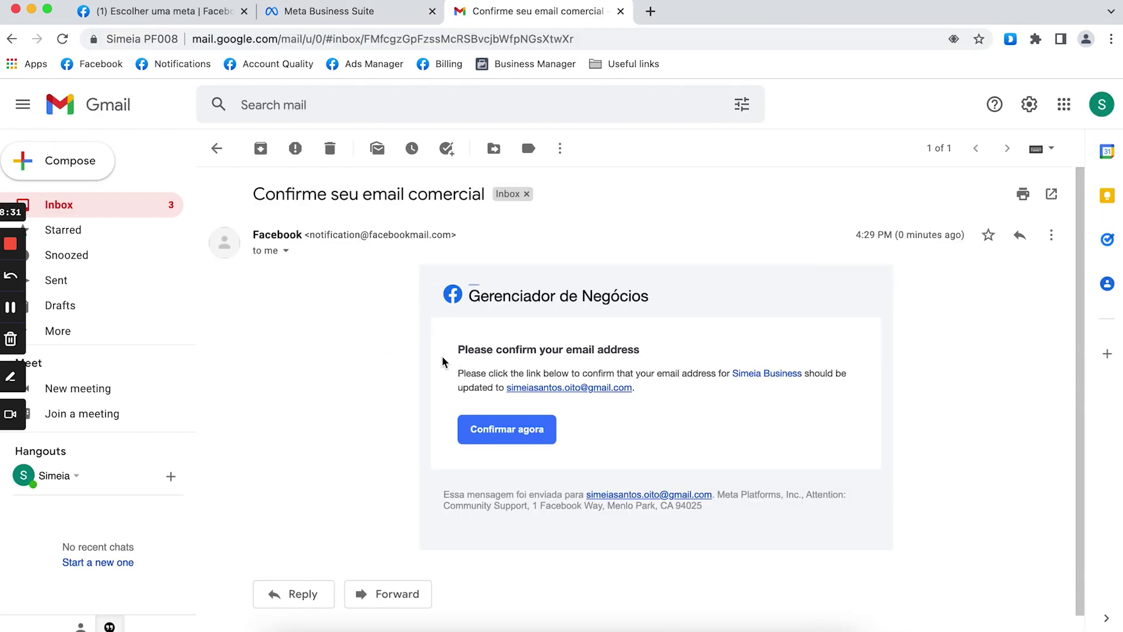
pyautogui.click(499, 432)
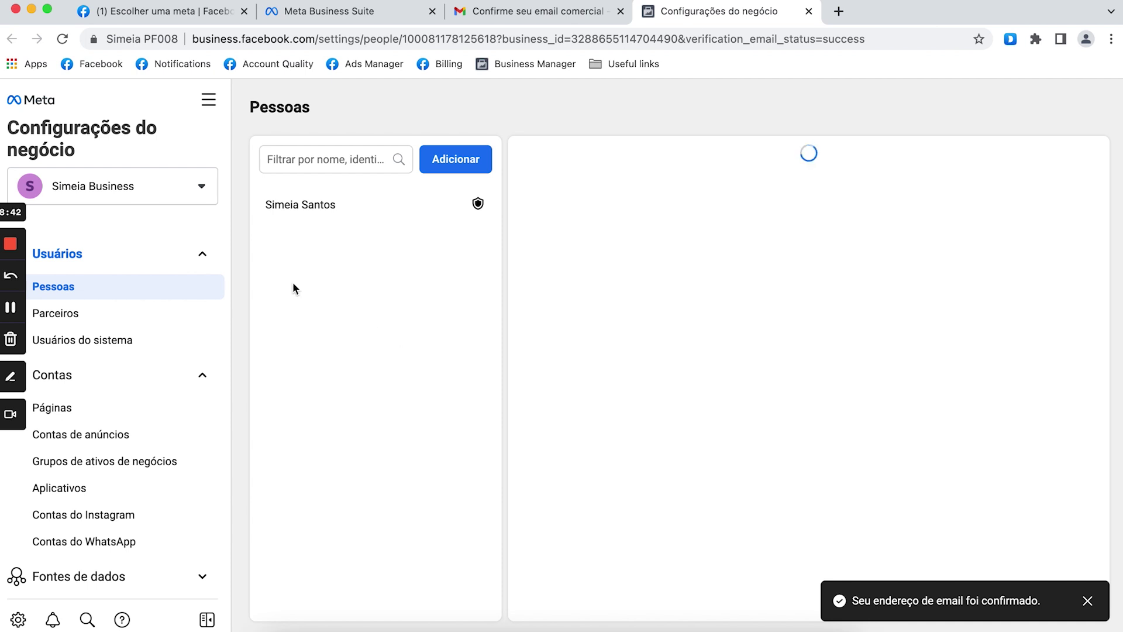
# Look over Business Settings, then open the Contas de anúncios page under Contas.
pyautogui.scroll(-4, 146, 425)
pyautogui.scroll(4, 148, 424)
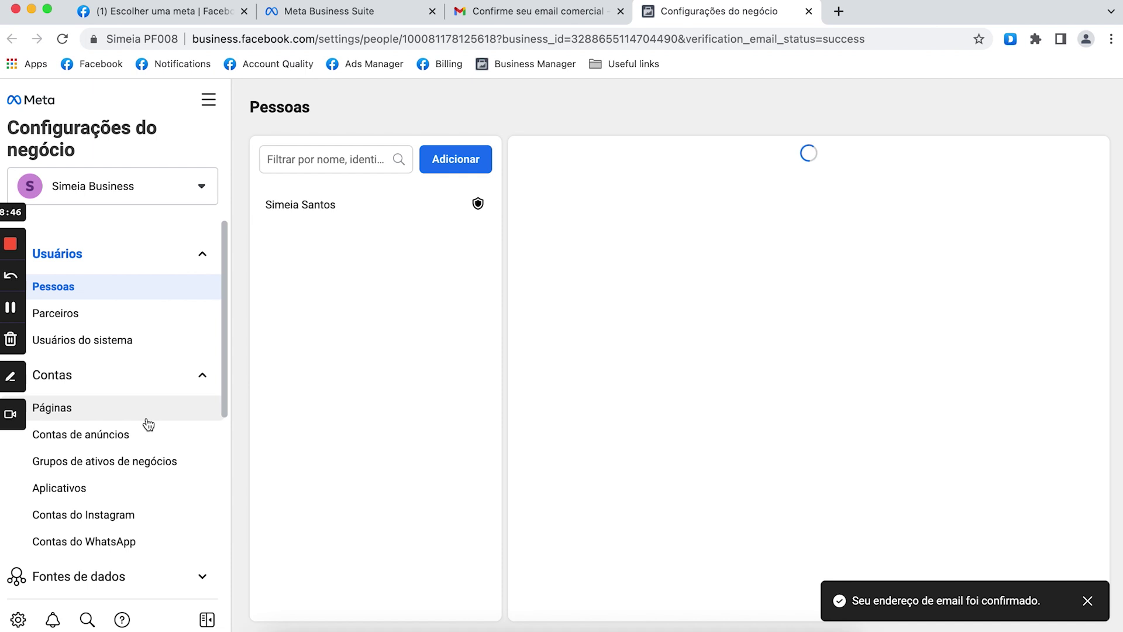
pyautogui.scroll(-2, 148, 424)
pyautogui.scroll(1, 148, 424)
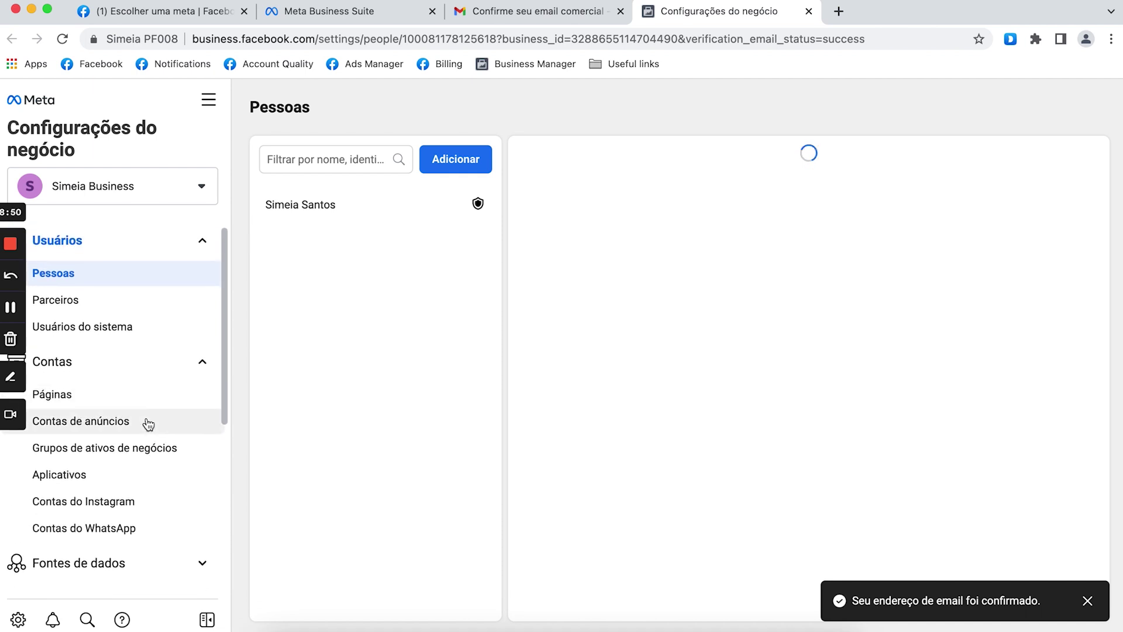
pyautogui.scroll(-5, 148, 424)
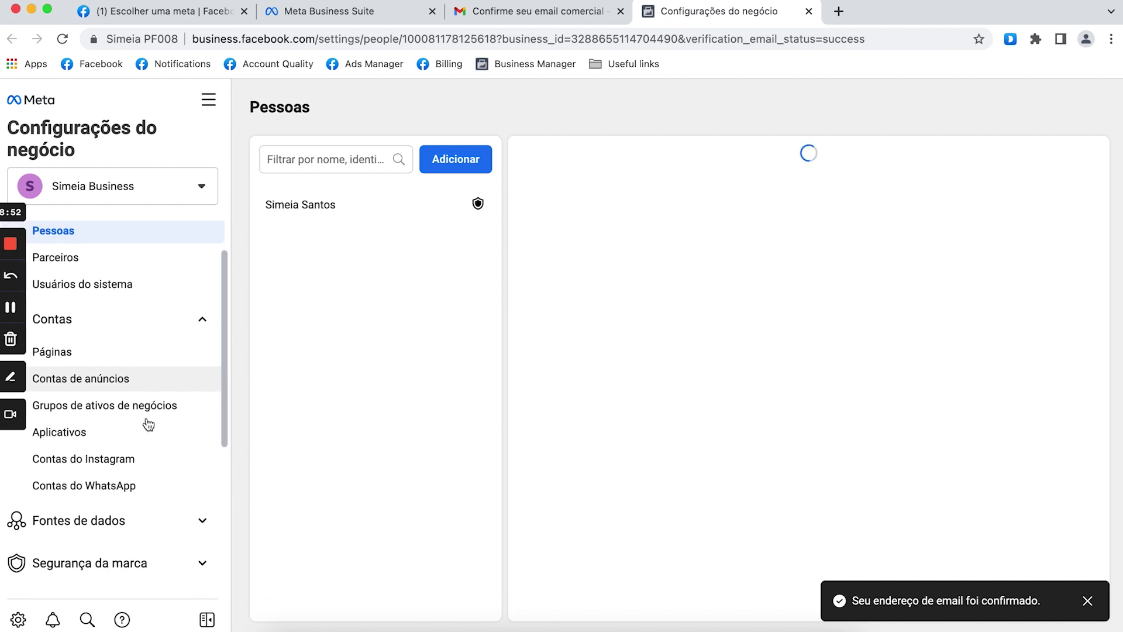
pyautogui.scroll(-3, 148, 424)
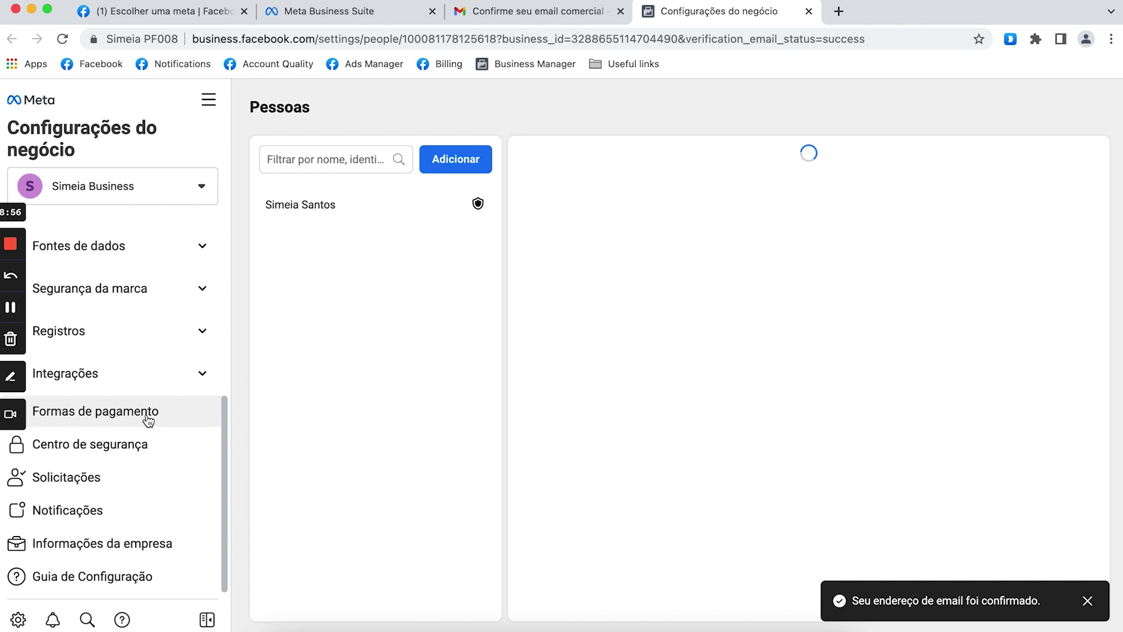
pyautogui.scroll(7, 176, 288)
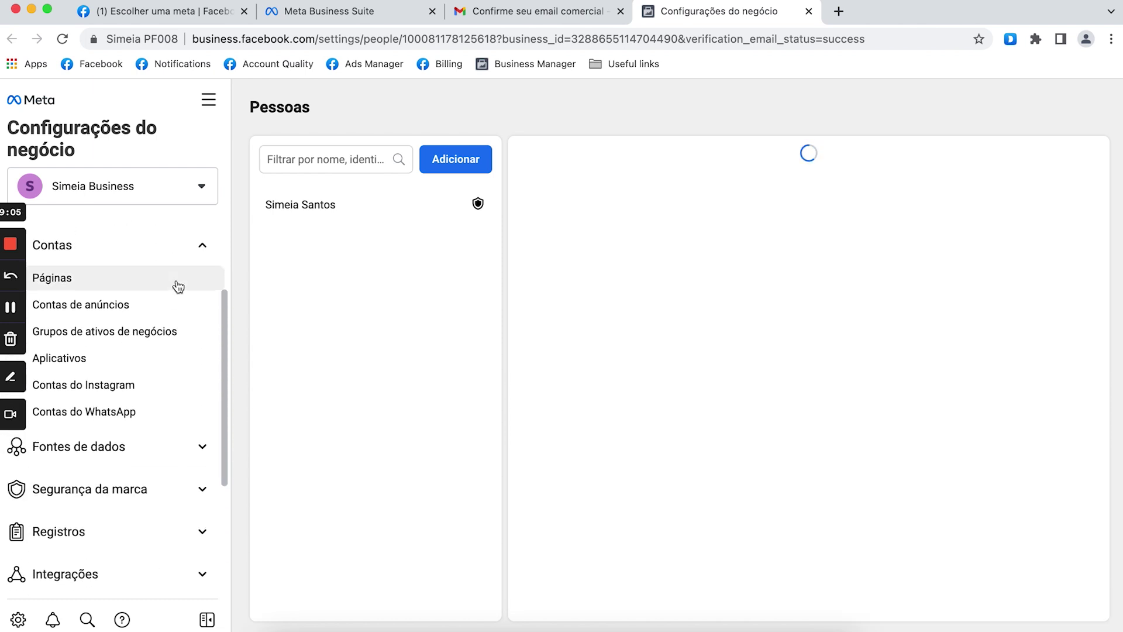
pyautogui.scroll(1, 178, 287)
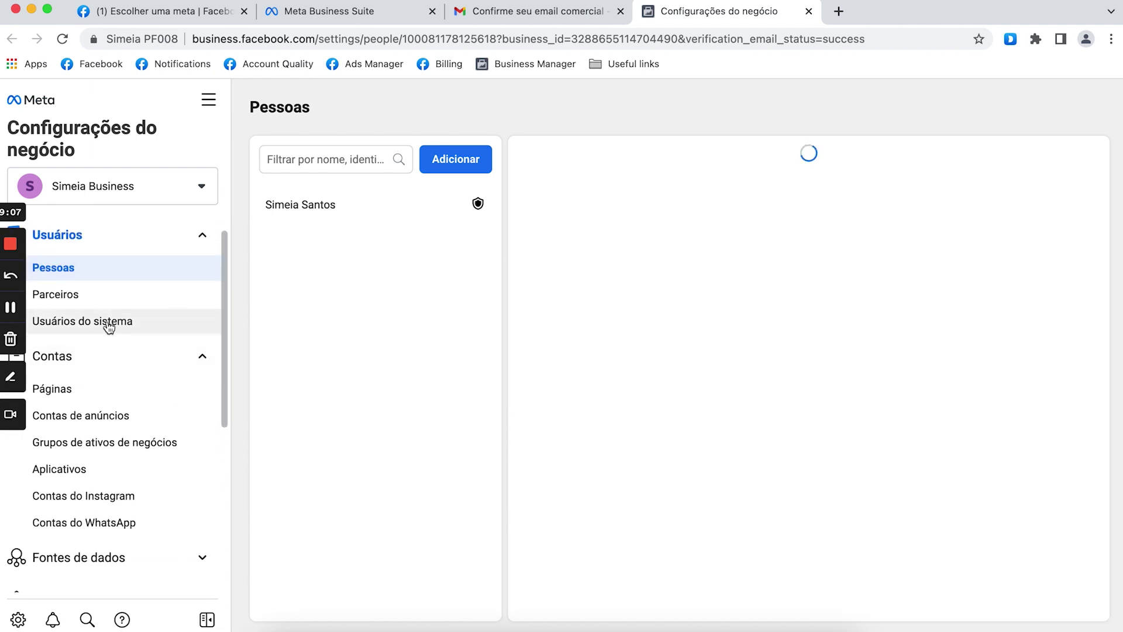
pyautogui.click(116, 423)
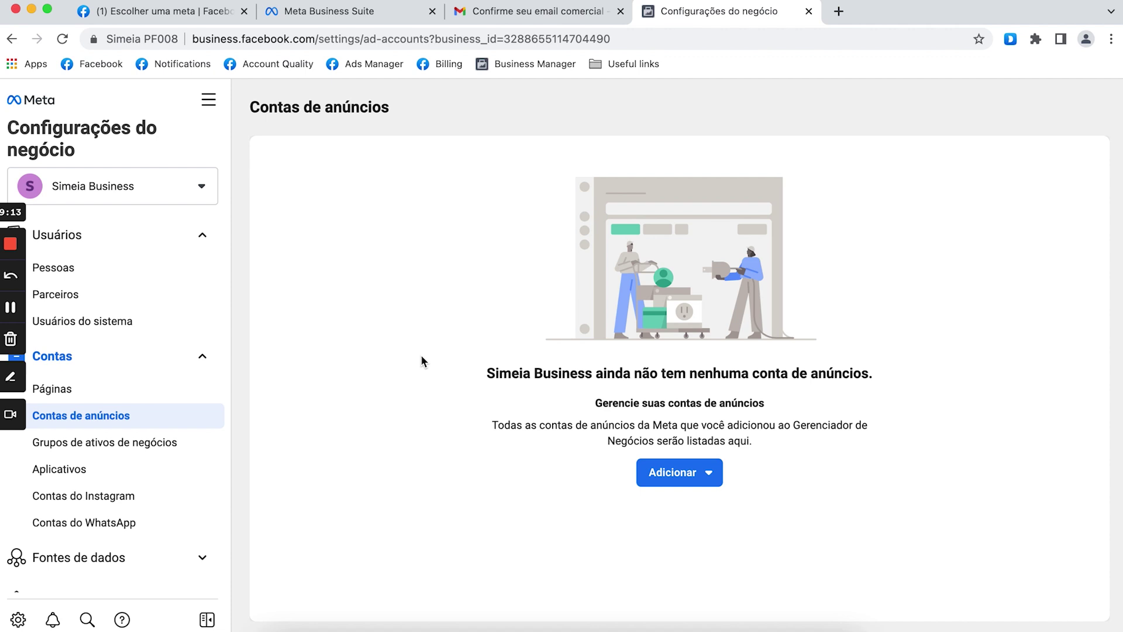
# Set up a new ad account 'Conta 1' with BRL currency and America/Sao Paulo time.
pyautogui.click(675, 477)
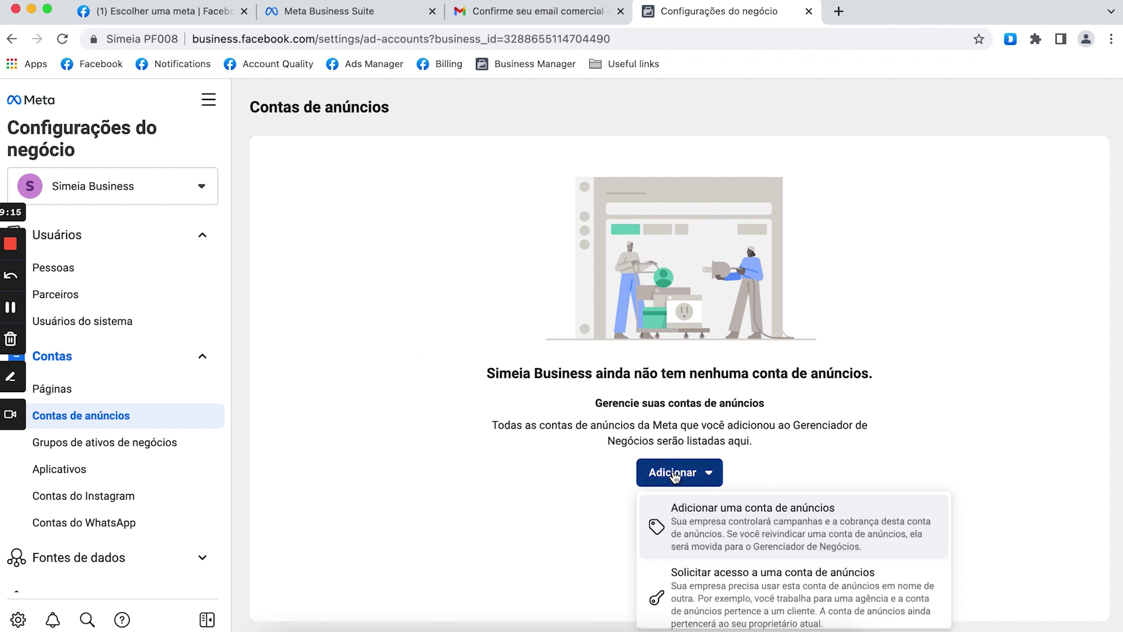
pyautogui.scroll(-2, 704, 530)
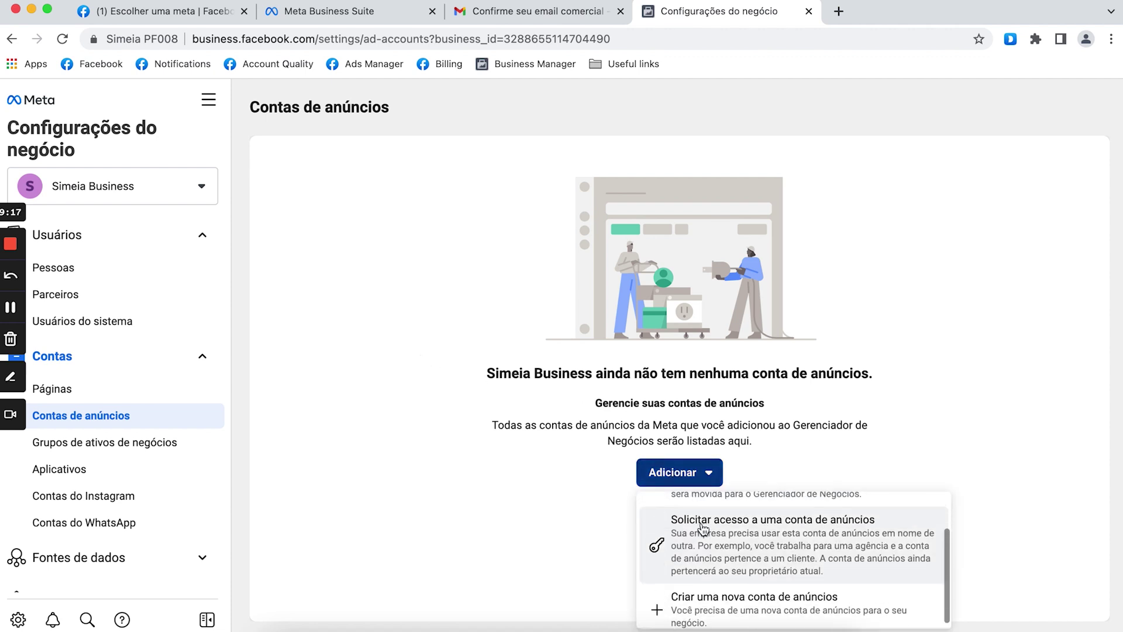
pyautogui.click(705, 595)
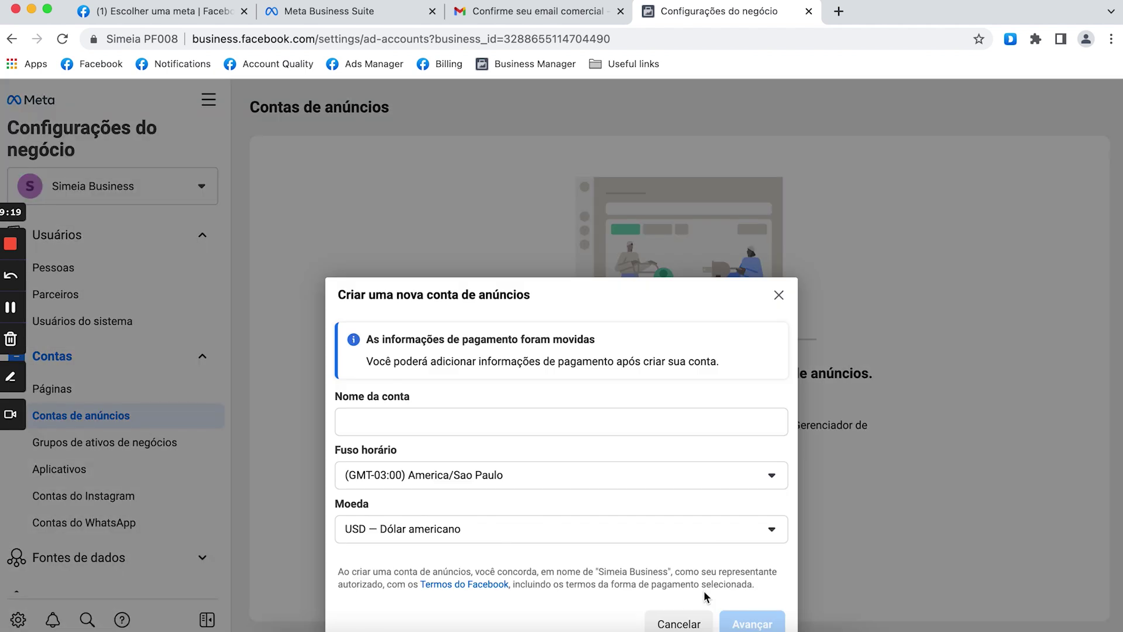
pyautogui.click(460, 416)
pyautogui.write('COnta 1')
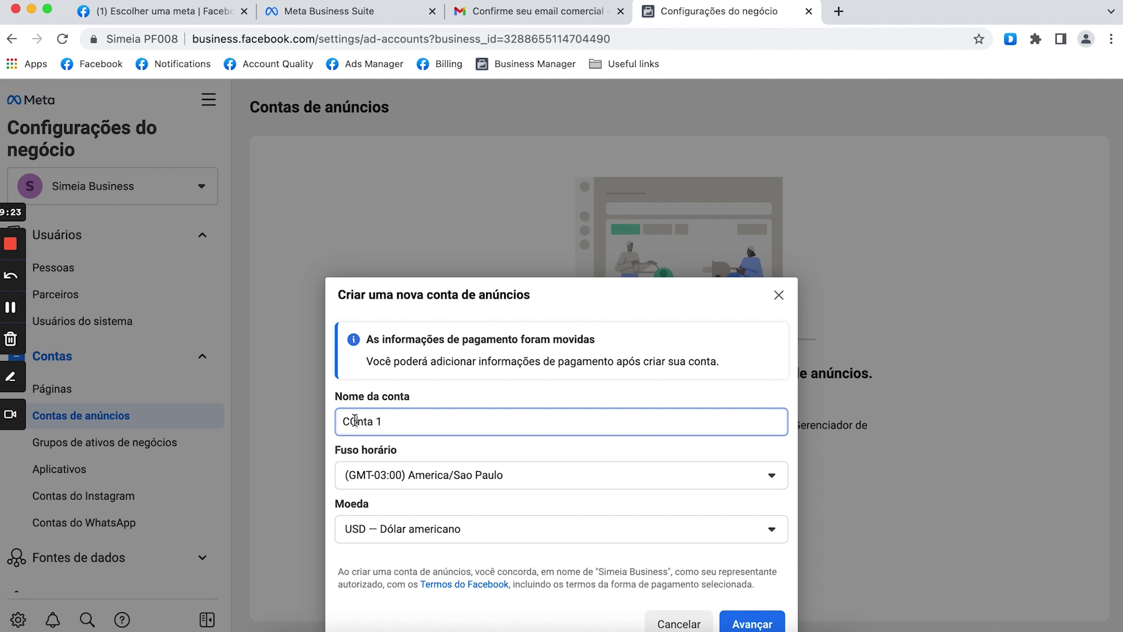
pyautogui.press('BackSpace')
pyautogui.write('o')
pyautogui.click(418, 489)
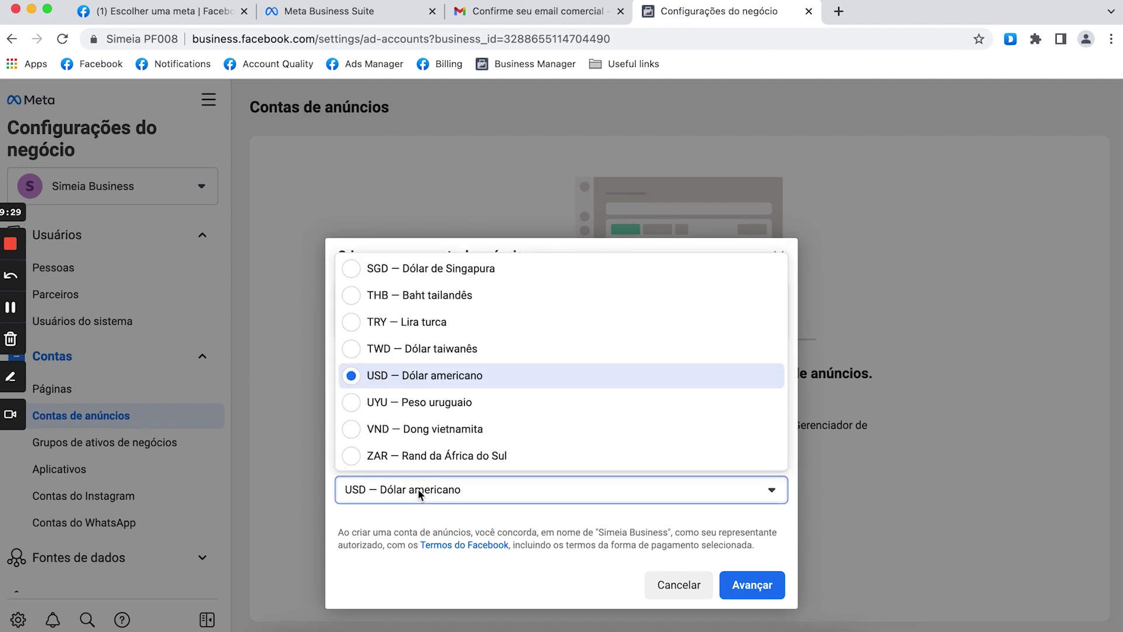
pyautogui.scroll(5, 406, 351)
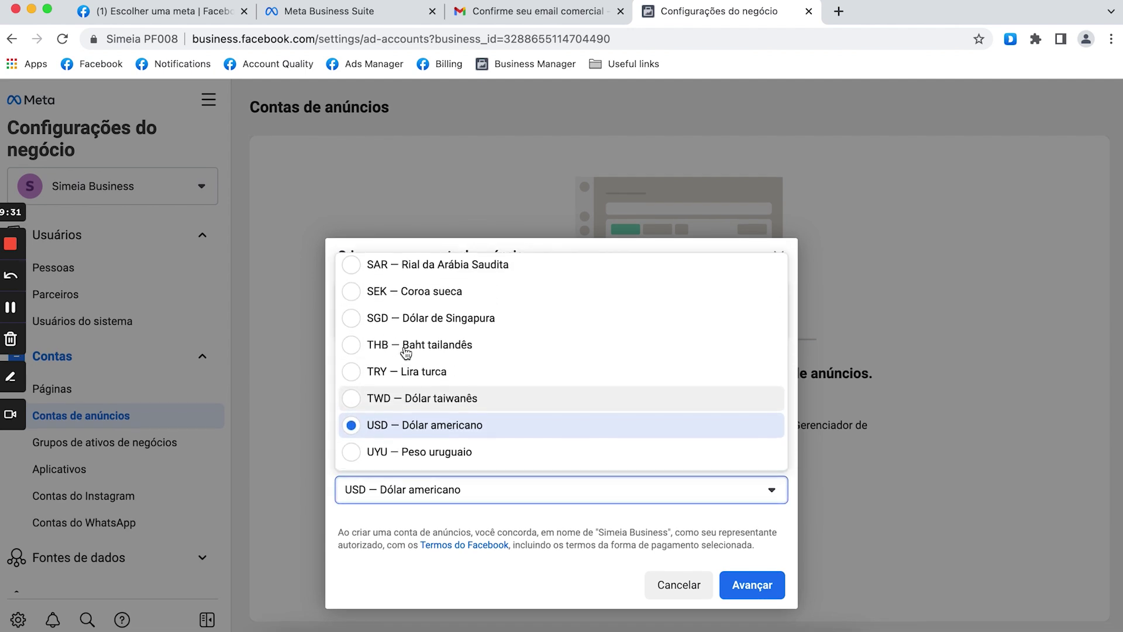
pyautogui.scroll(3, 406, 351)
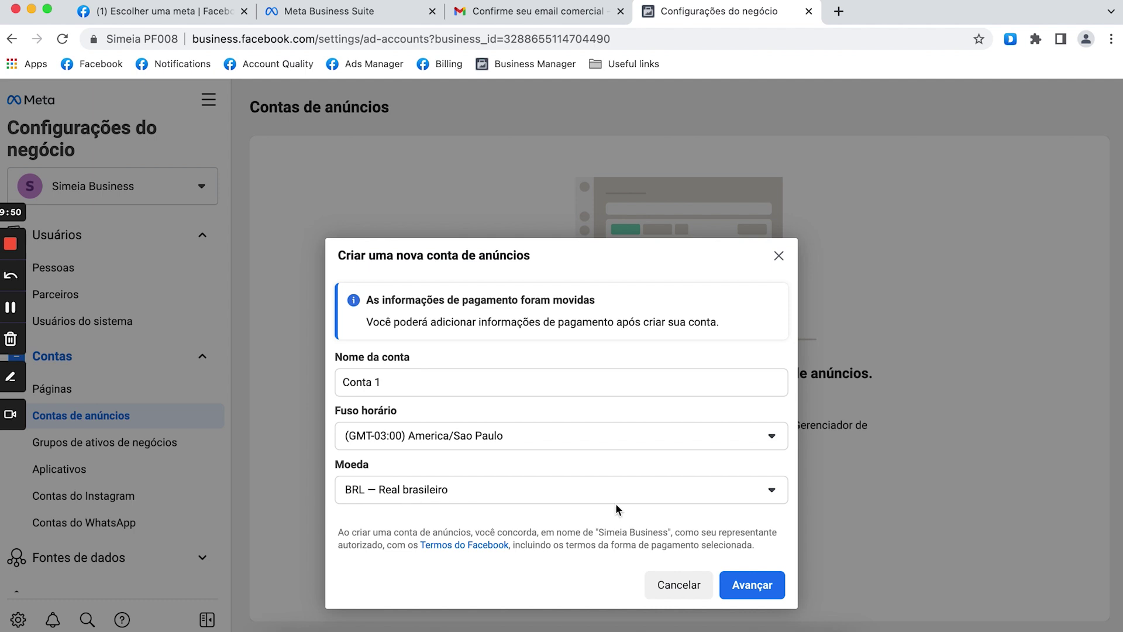
pyautogui.click(776, 581)
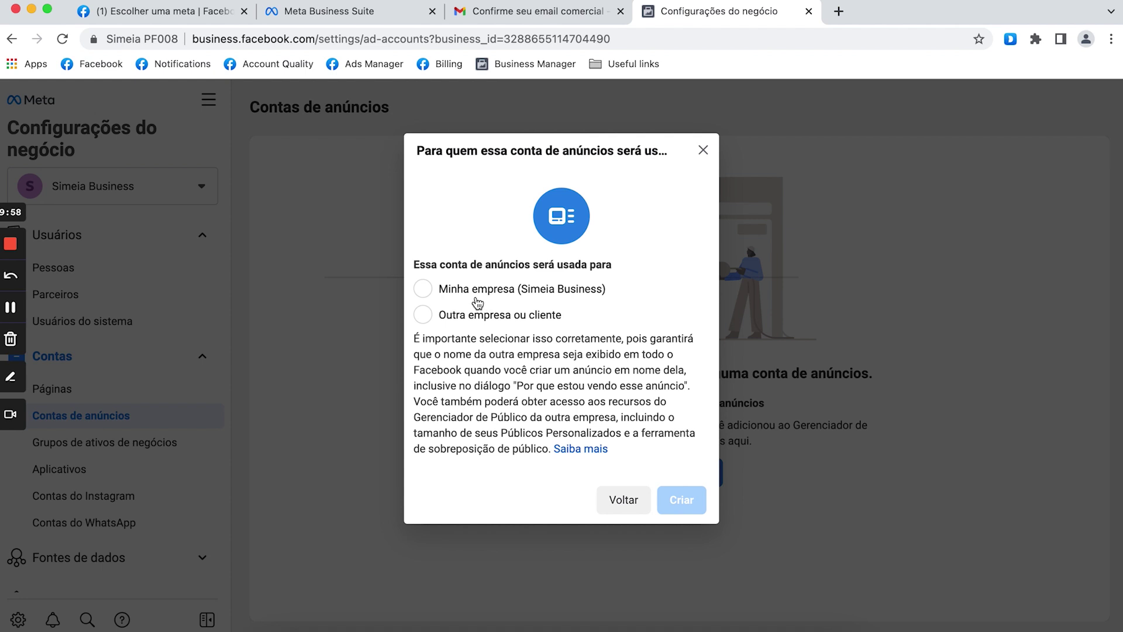
# Create Conta 1 for Minha empresa, assign a person full control, then view Páginas.
pyautogui.click(477, 300)
pyautogui.click(689, 502)
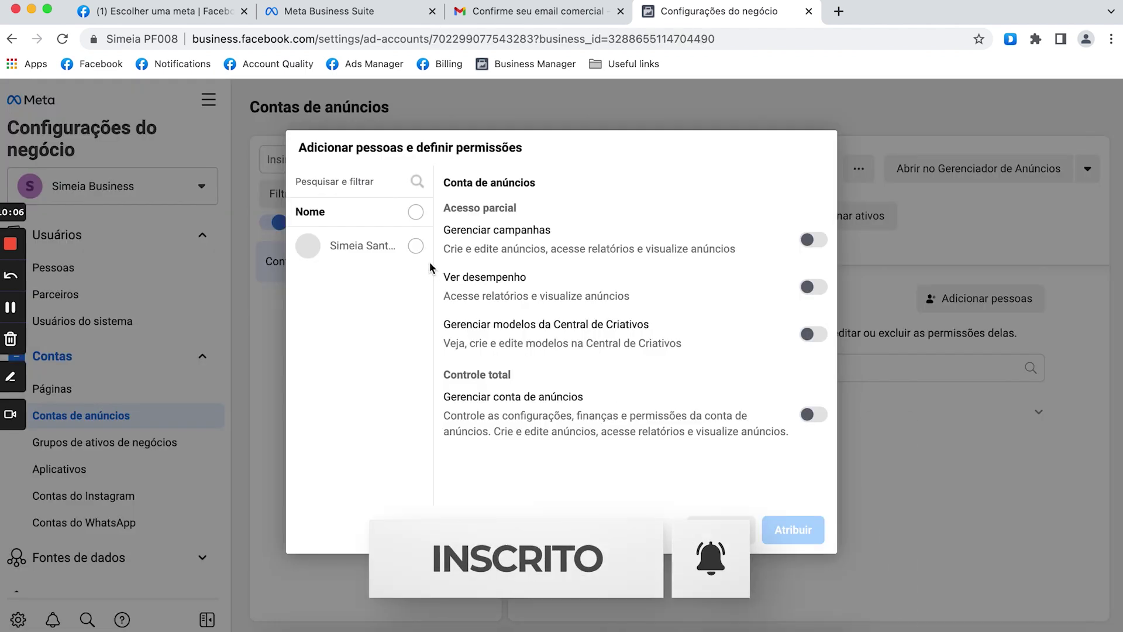
pyautogui.click(415, 213)
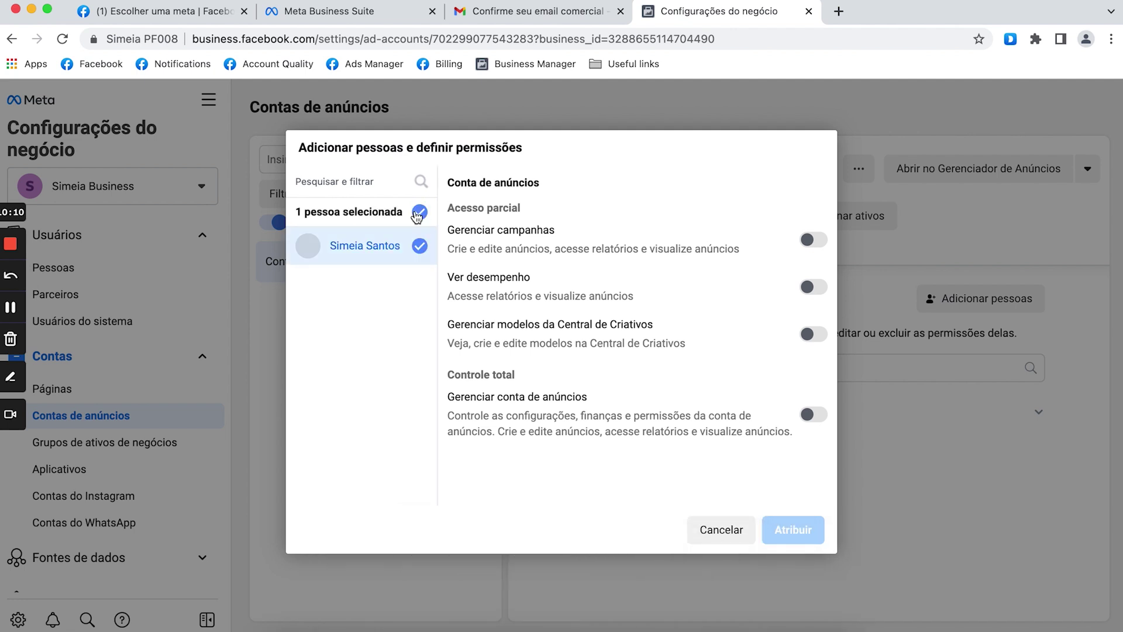
pyautogui.click(817, 416)
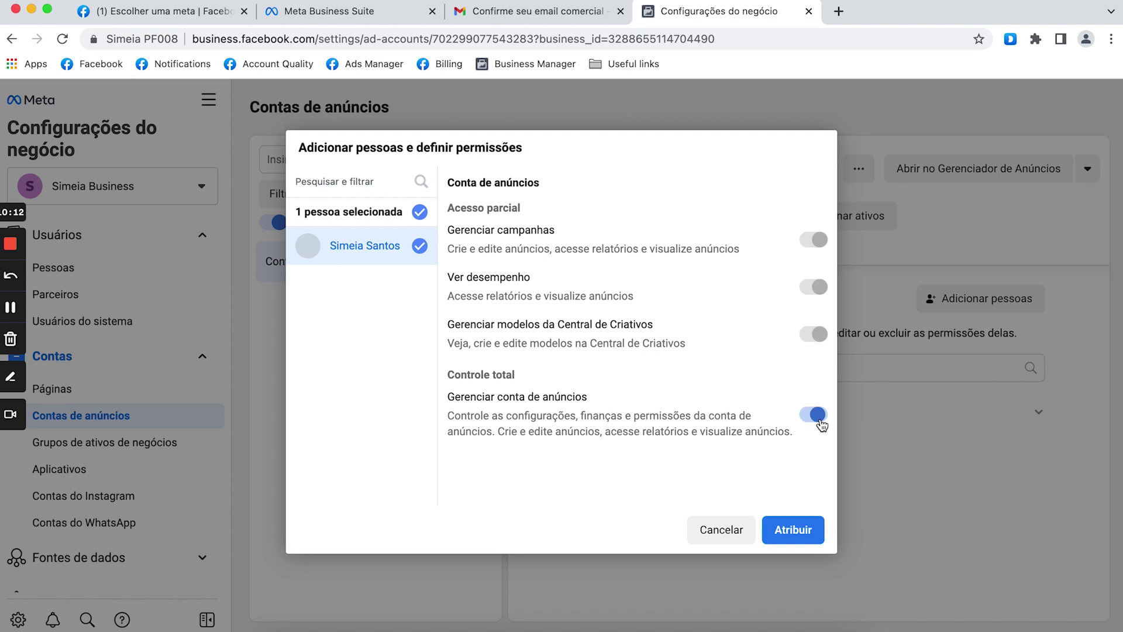
pyautogui.click(800, 528)
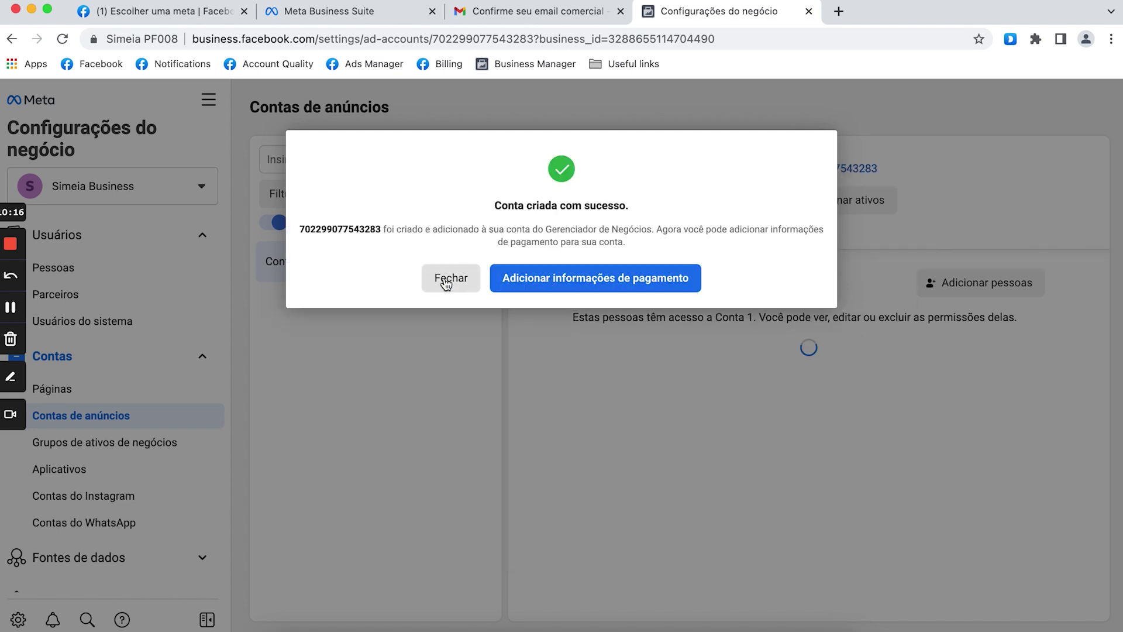
pyautogui.click(447, 281)
pyautogui.click(671, 281)
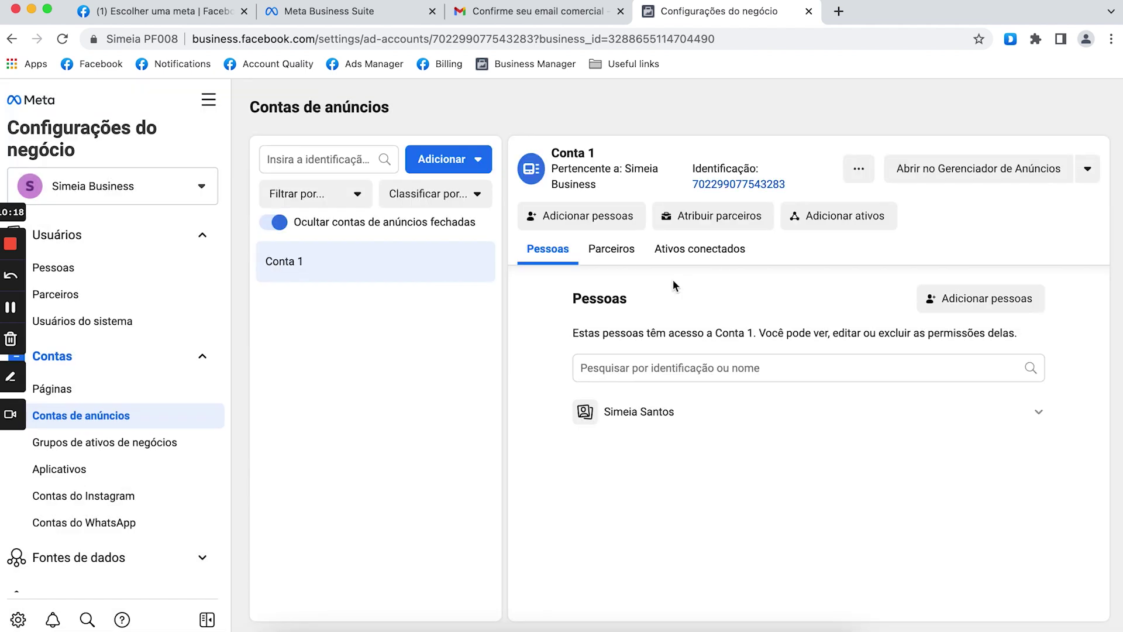
pyautogui.click(164, 391)
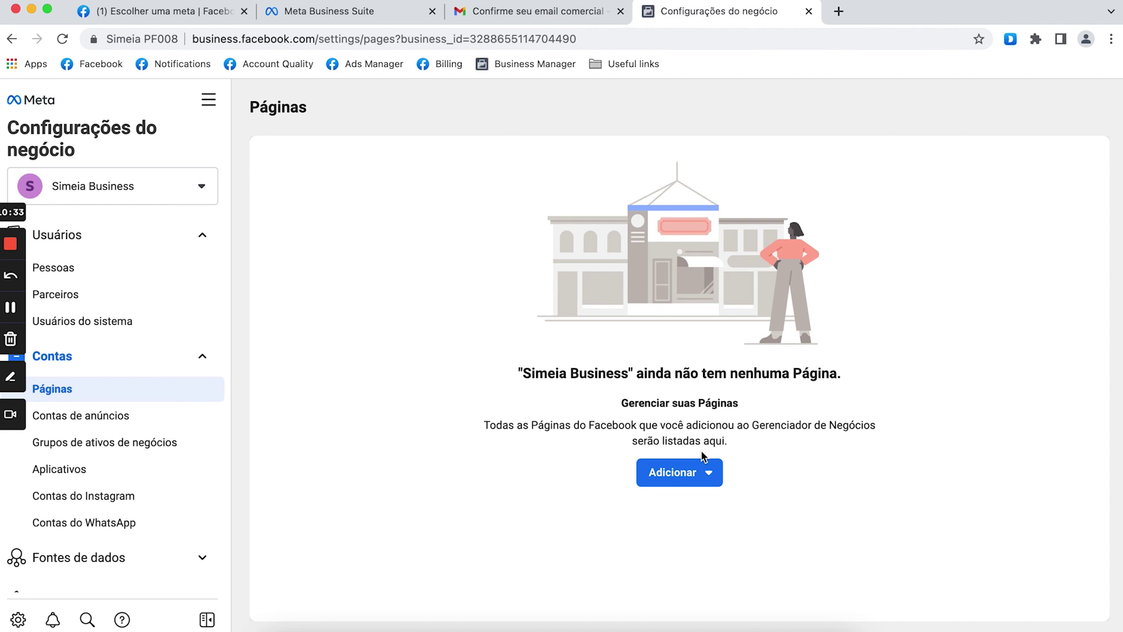
# Request access to a Page, choosing to add an existing Facebook Page.
pyautogui.click(690, 473)
pyautogui.scroll(-2, 702, 522)
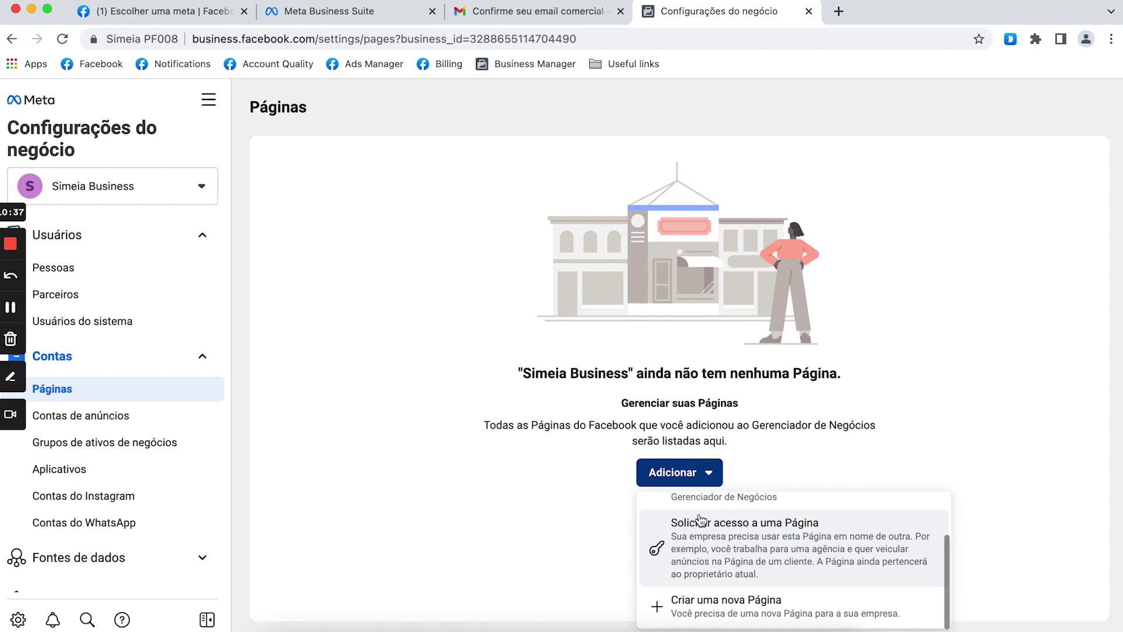
pyautogui.click(702, 550)
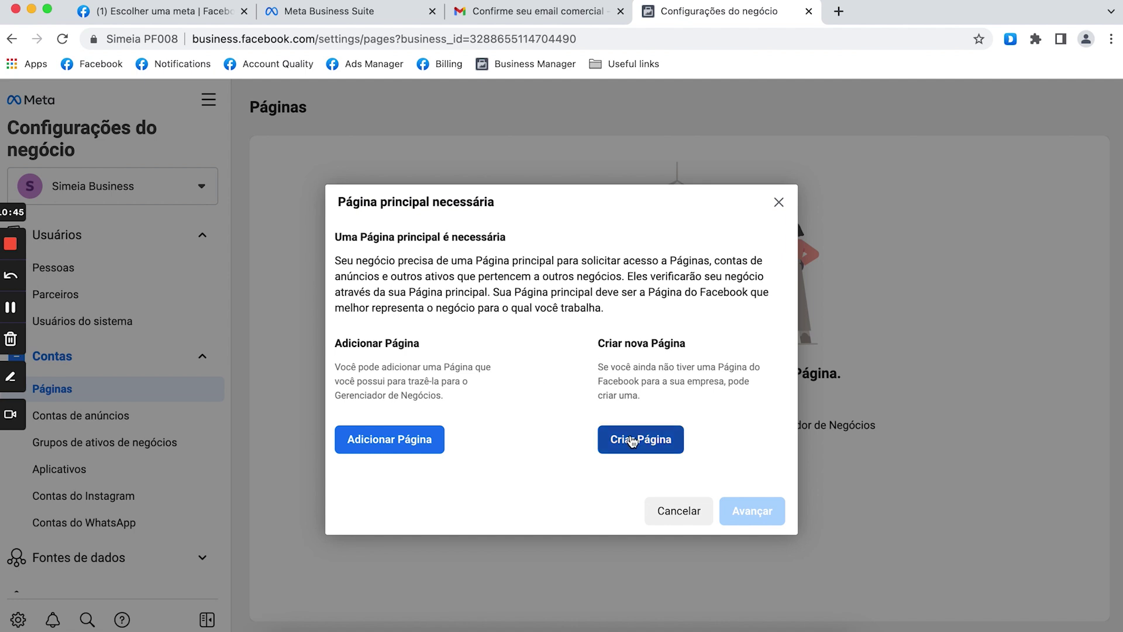
pyautogui.click(393, 443)
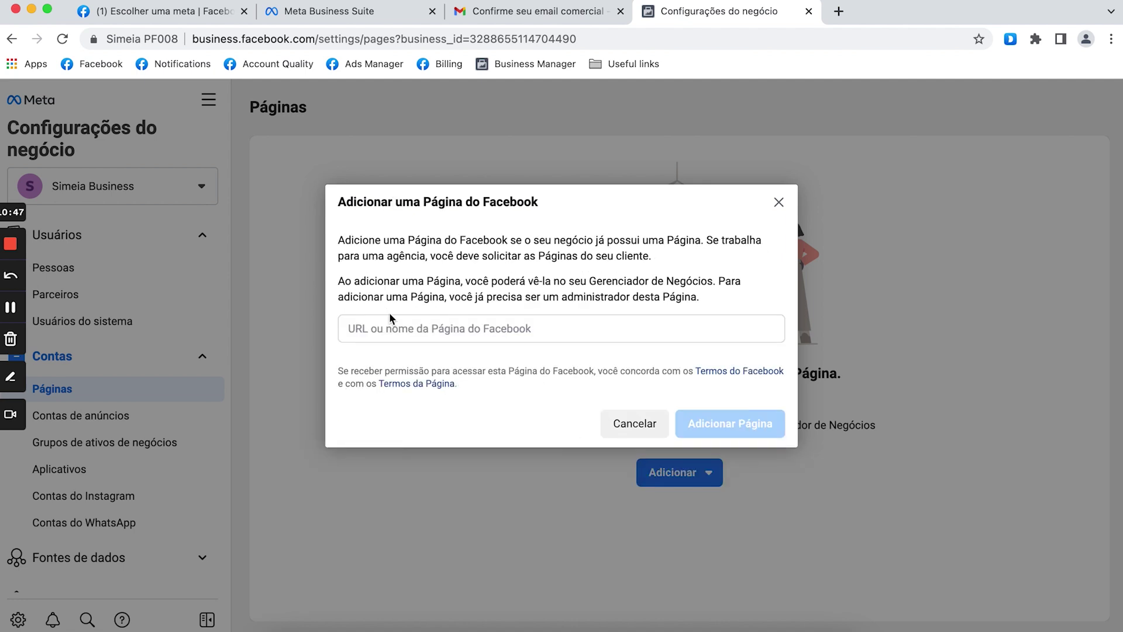
# Open the Segredo de Viver Page from Páginas and dismiss the WhatsApp prompt with Sair.
pyautogui.click(186, 15)
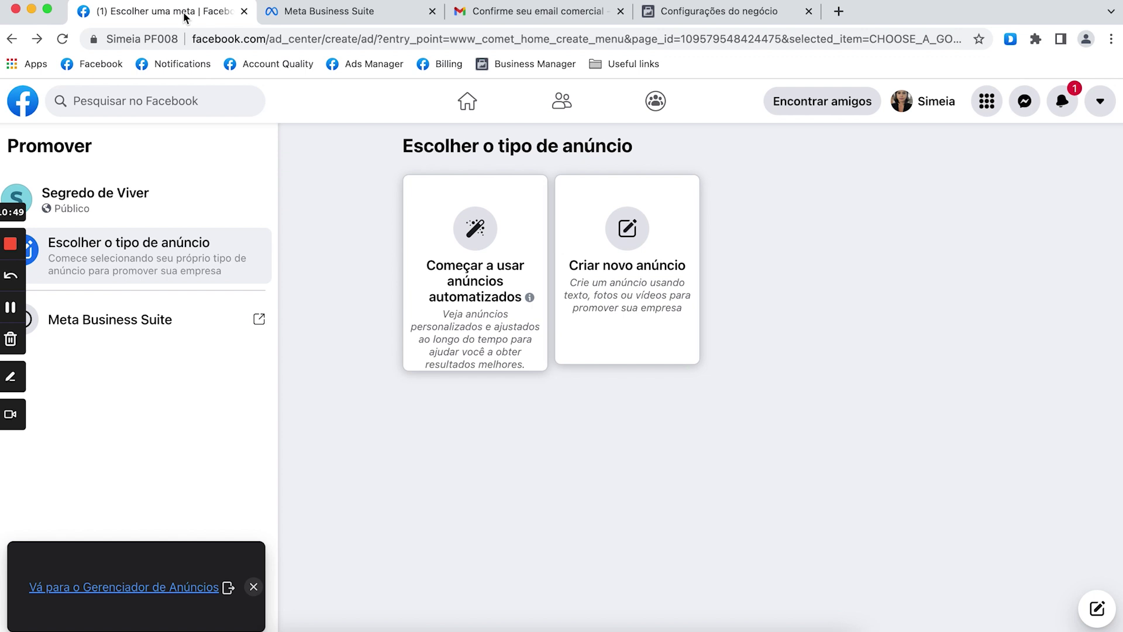
pyautogui.click(108, 64)
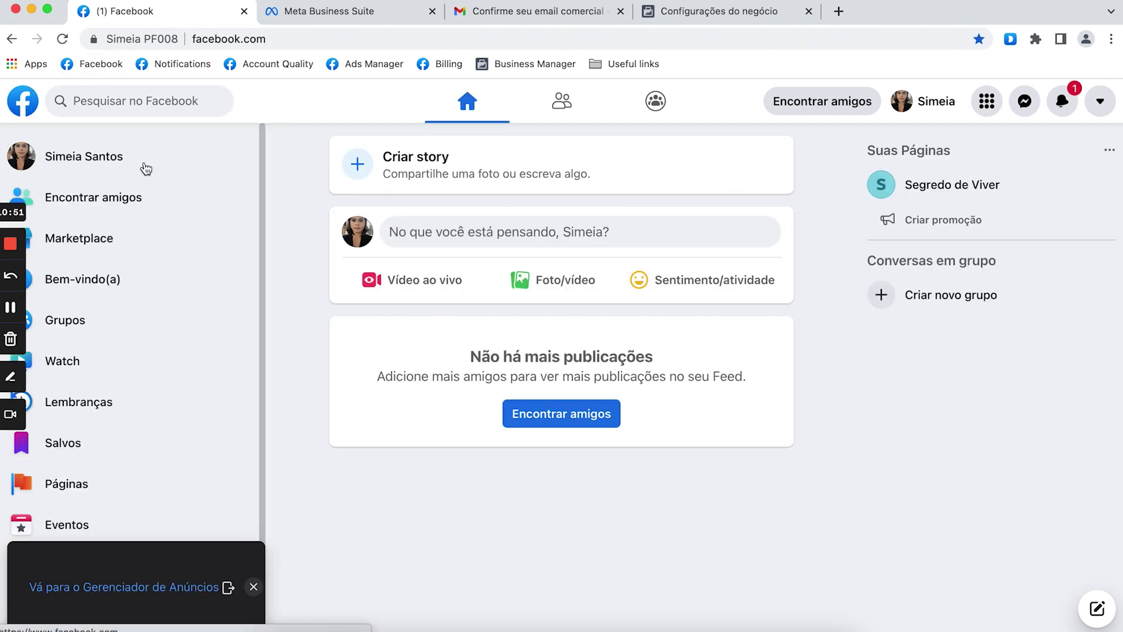
pyautogui.click(83, 483)
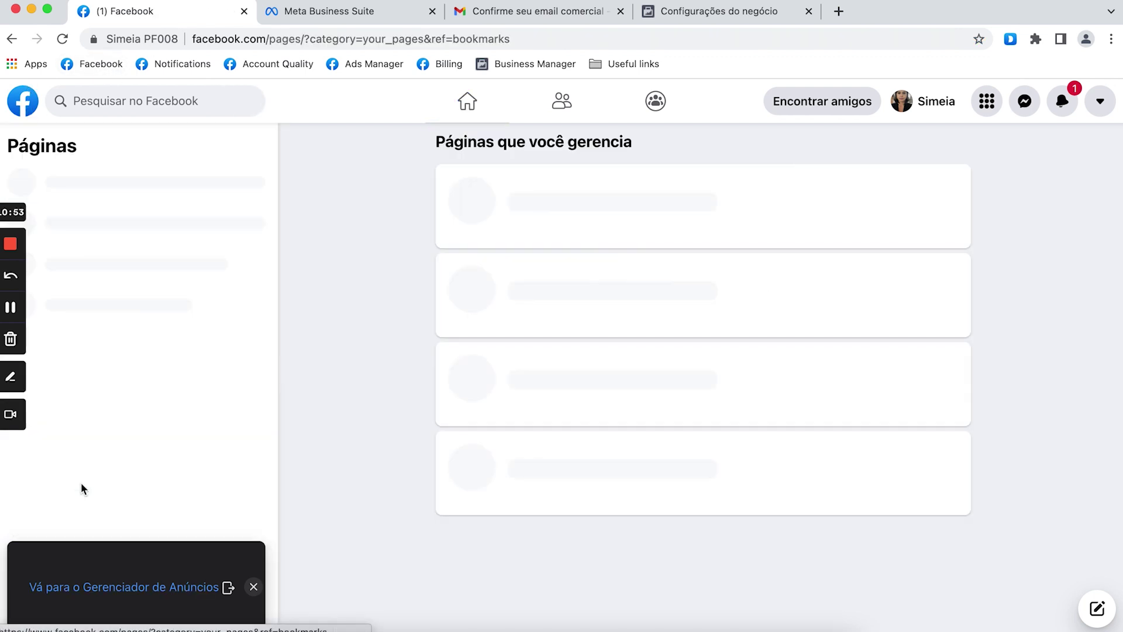
pyautogui.click(460, 215)
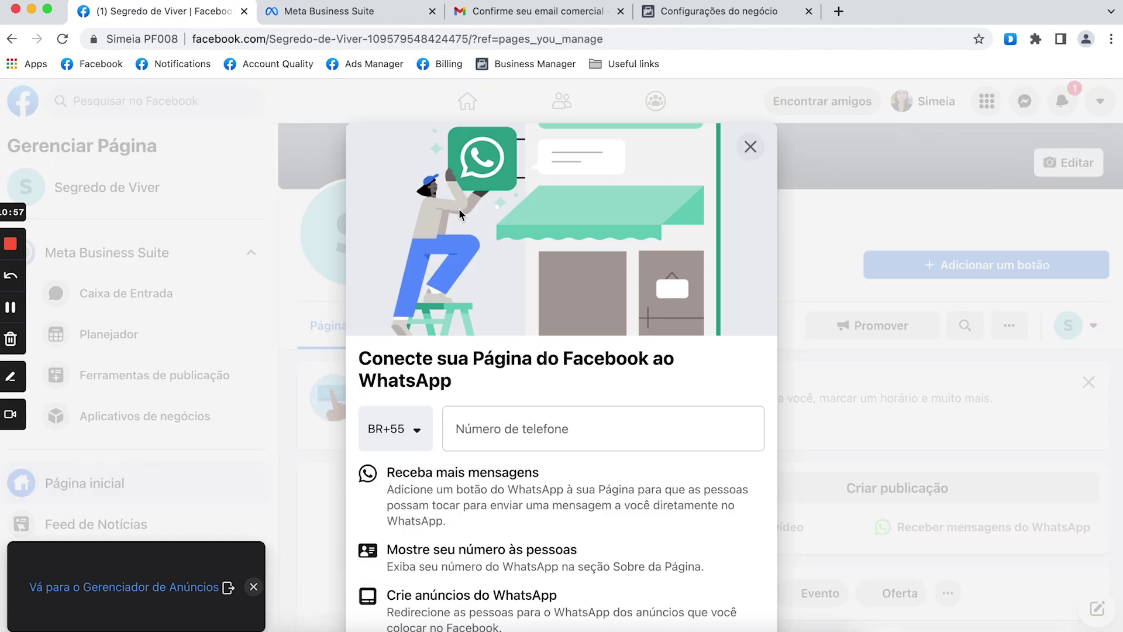
pyautogui.click(751, 148)
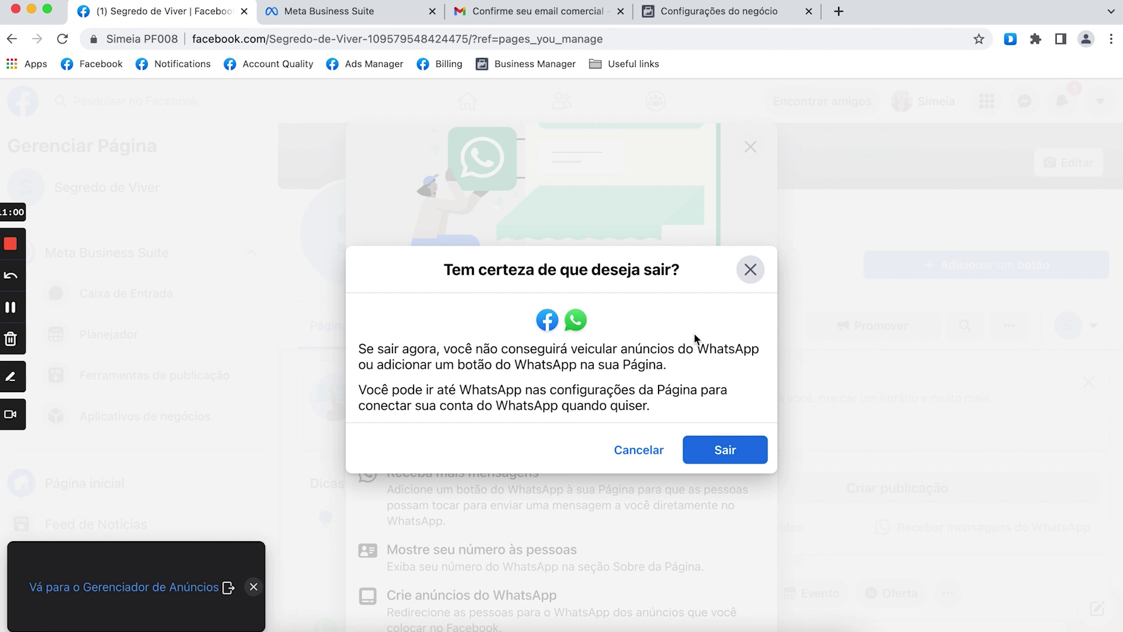
pyautogui.click(713, 453)
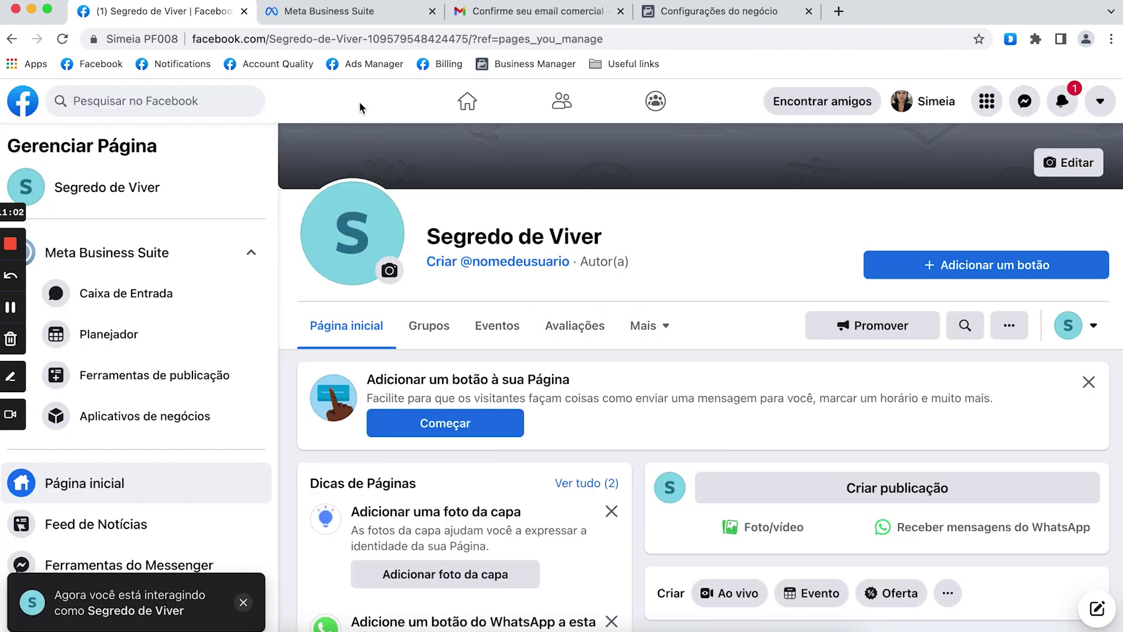
# Select the Page's full web address, including its ID, in the address bar.
pyautogui.click(433, 38)
pyautogui.moveTo(475, 39); pyautogui.dragTo(414, 38)
pyautogui.moveTo(343, 35); pyautogui.dragTo(89, 33)
pyautogui.press('super+c')
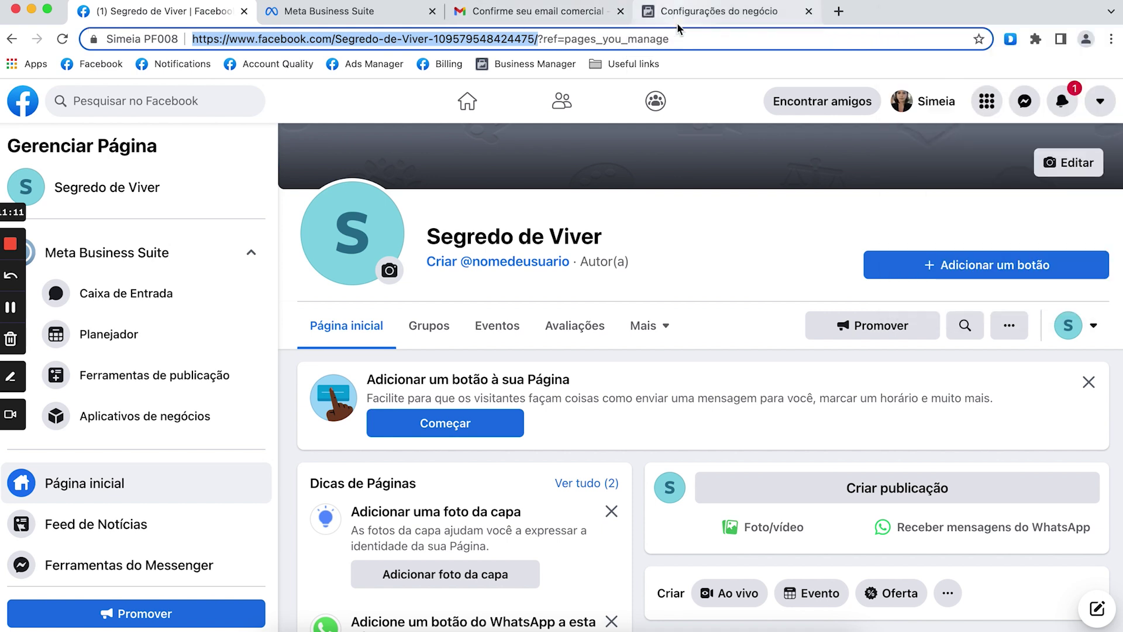
# In Business Settings, paste the Page address and add Segredo de Viver with Adicionar Página.
pyautogui.click(684, 23)
pyautogui.click(416, 321)
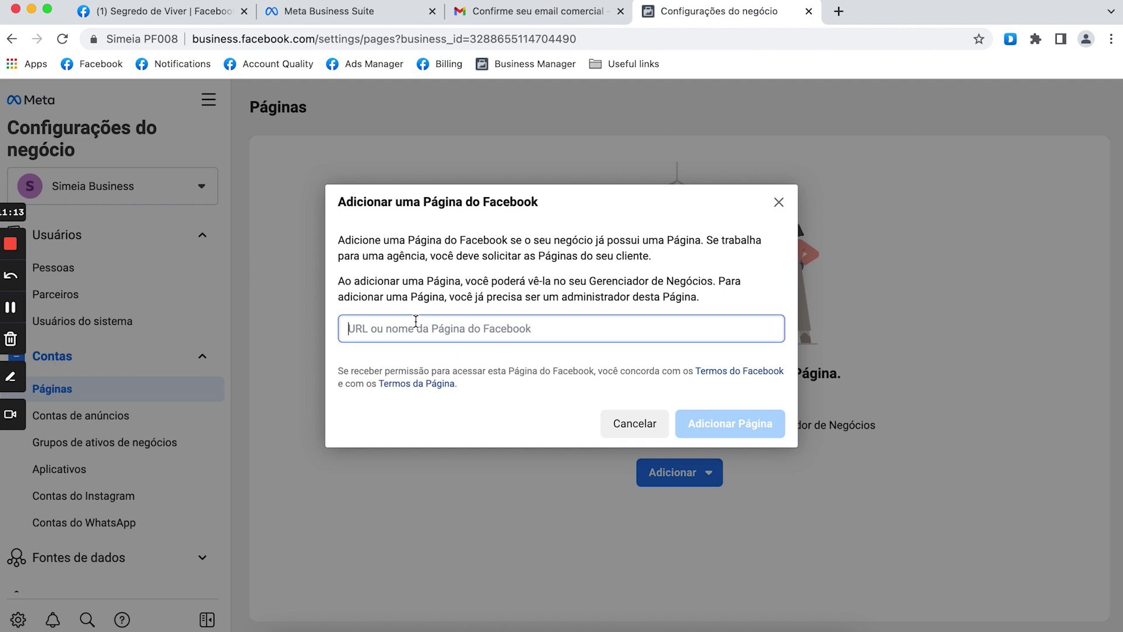
pyautogui.press('super+v')
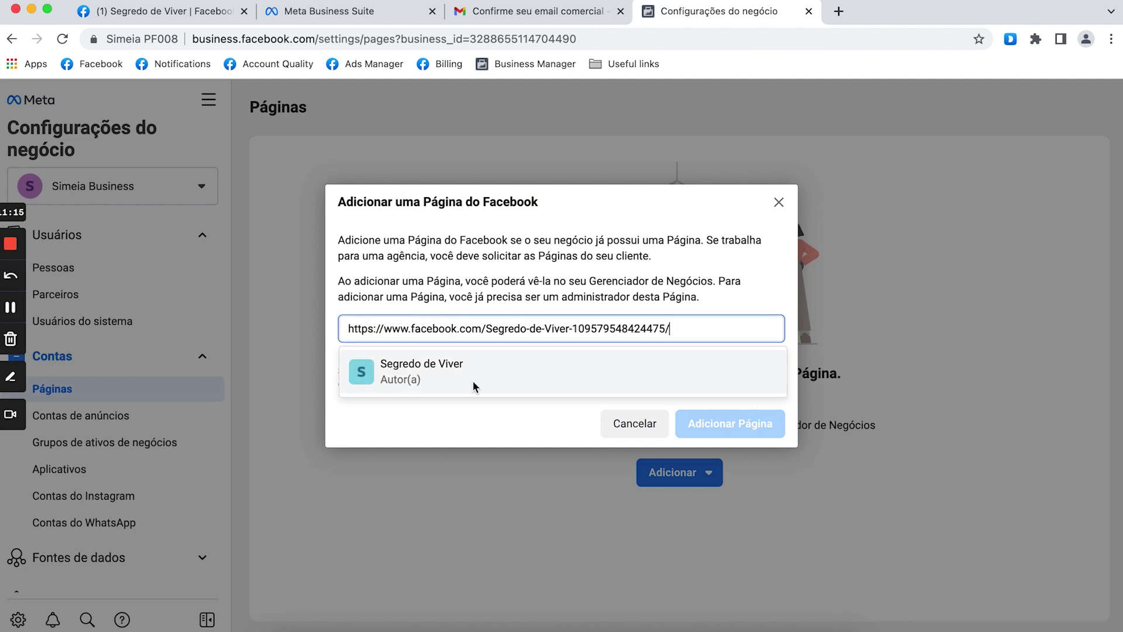
pyautogui.click(413, 380)
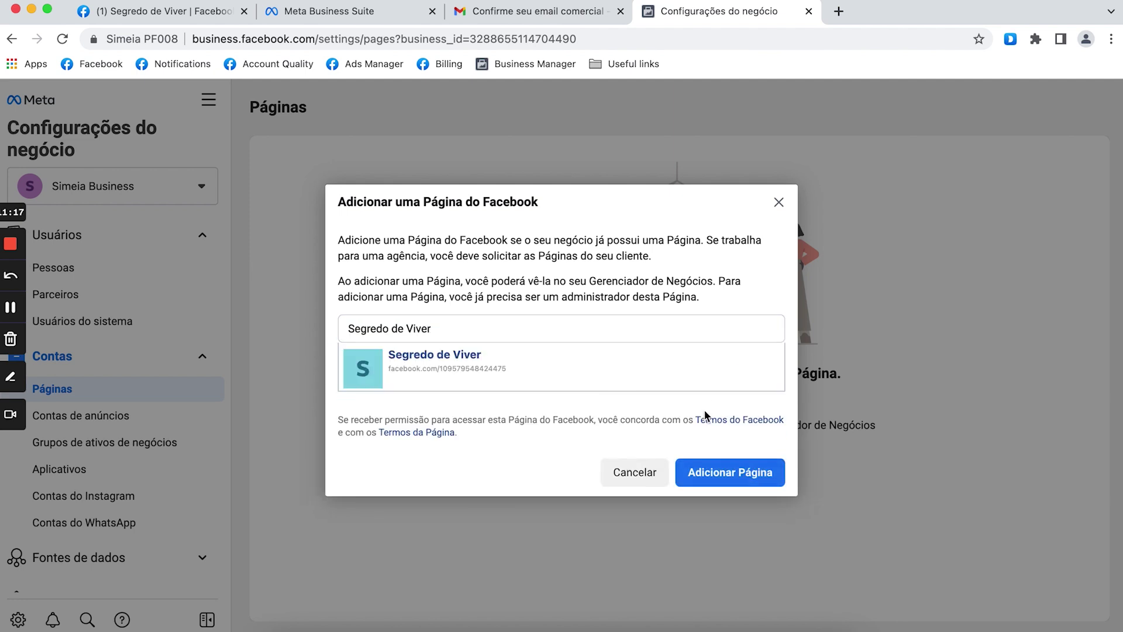
pyautogui.click(722, 473)
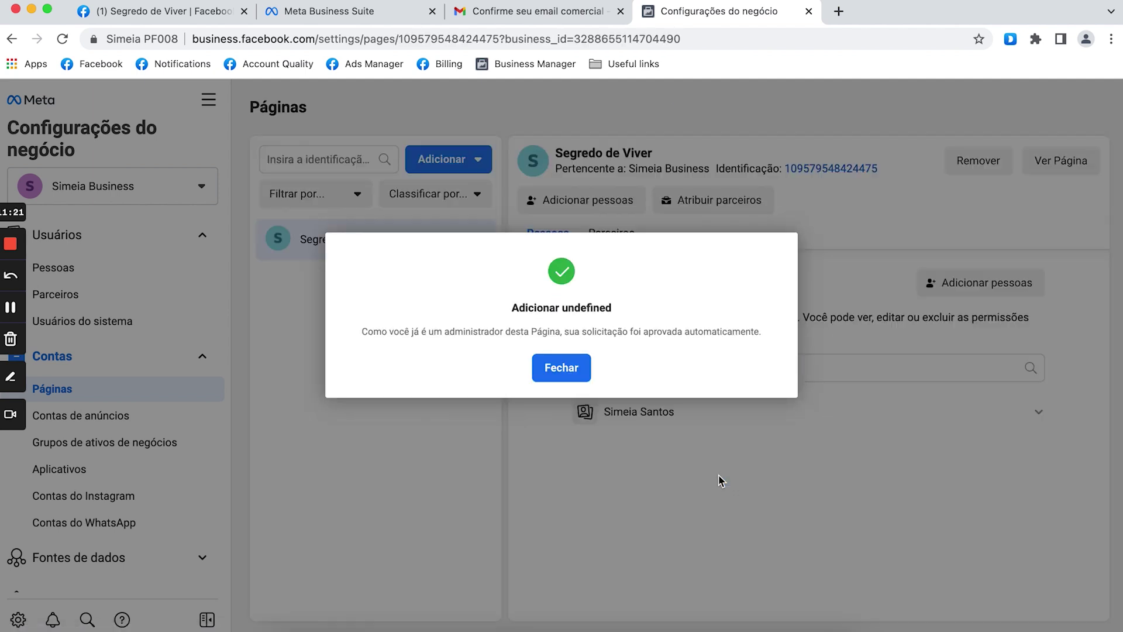
# Close the success and Página principal dialogs without choosing, then return to the Segredo de Viver tab.
pyautogui.click(573, 366)
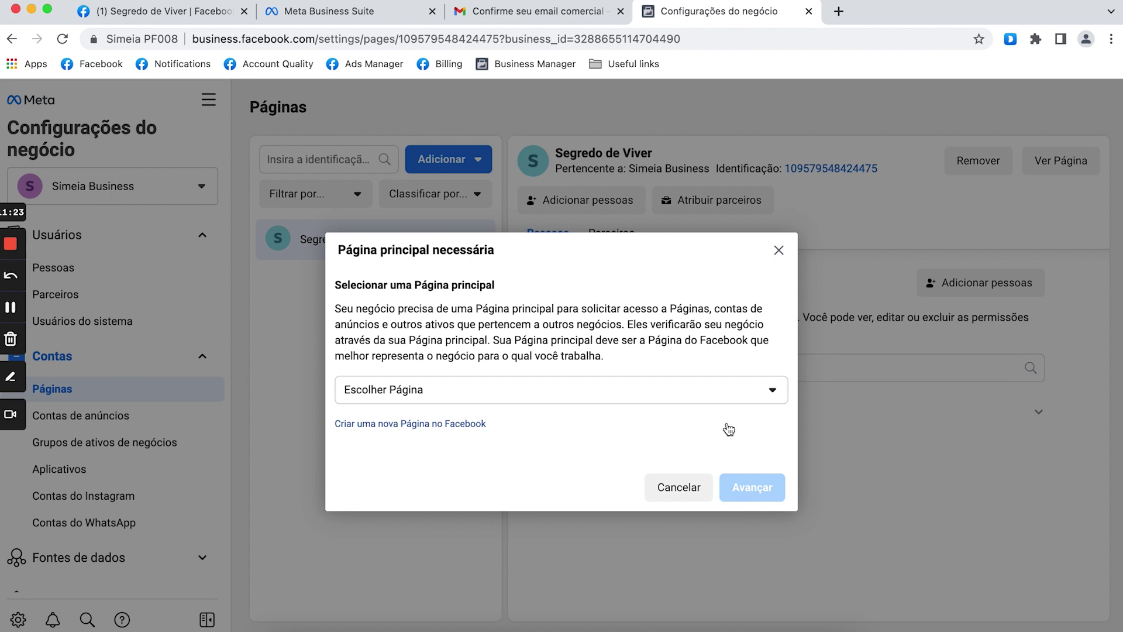
pyautogui.click(642, 392)
pyautogui.click(767, 329)
pyautogui.click(778, 251)
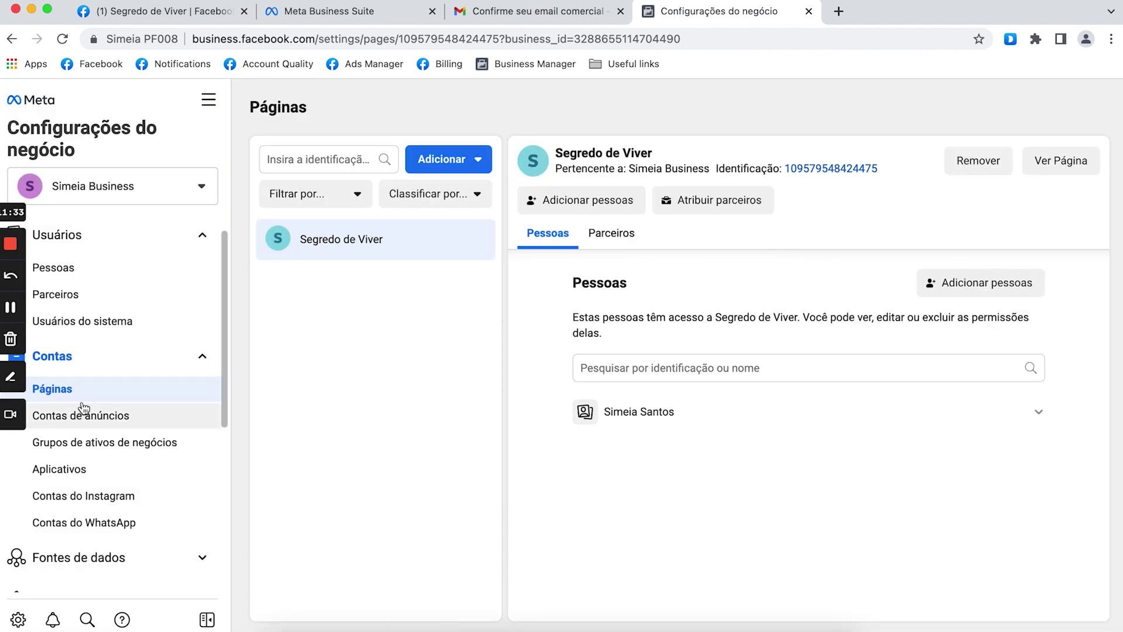
pyautogui.click(181, 18)
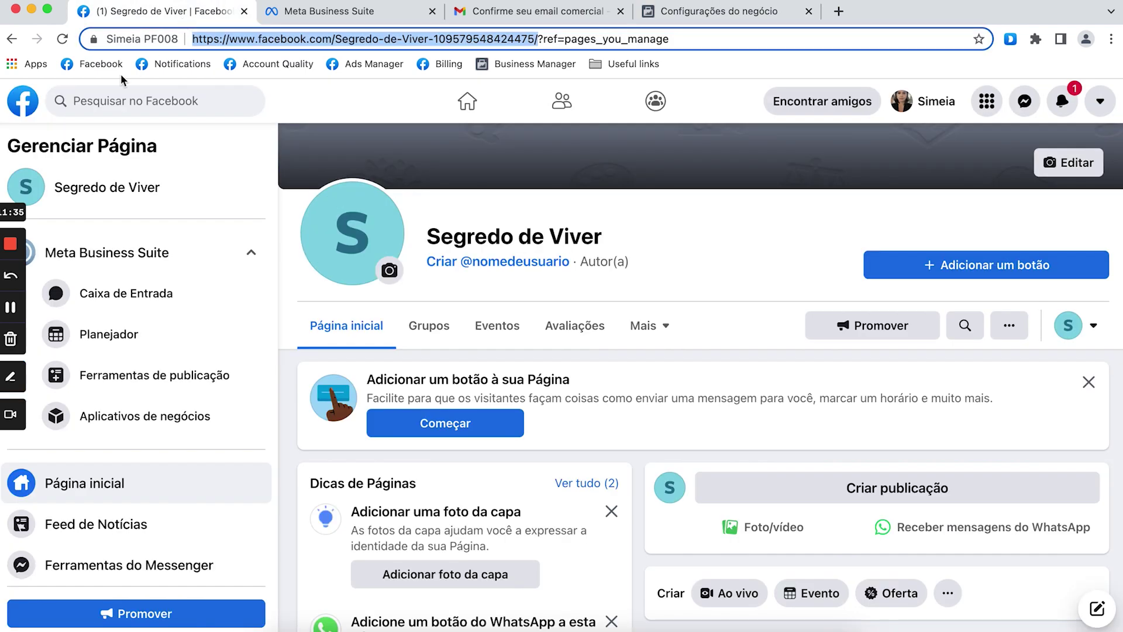
# Open the new Ads Manager via Menu > Anúncio and switch to the Conta 1 ad account.
pyautogui.click(19, 103)
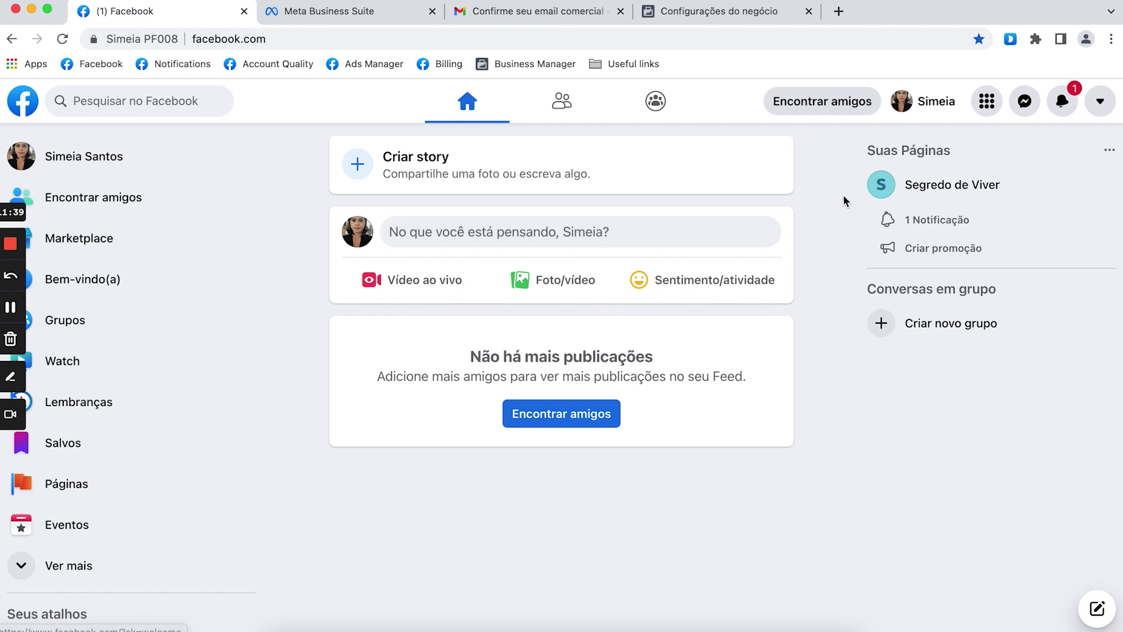
pyautogui.click(987, 101)
pyautogui.click(1016, 400)
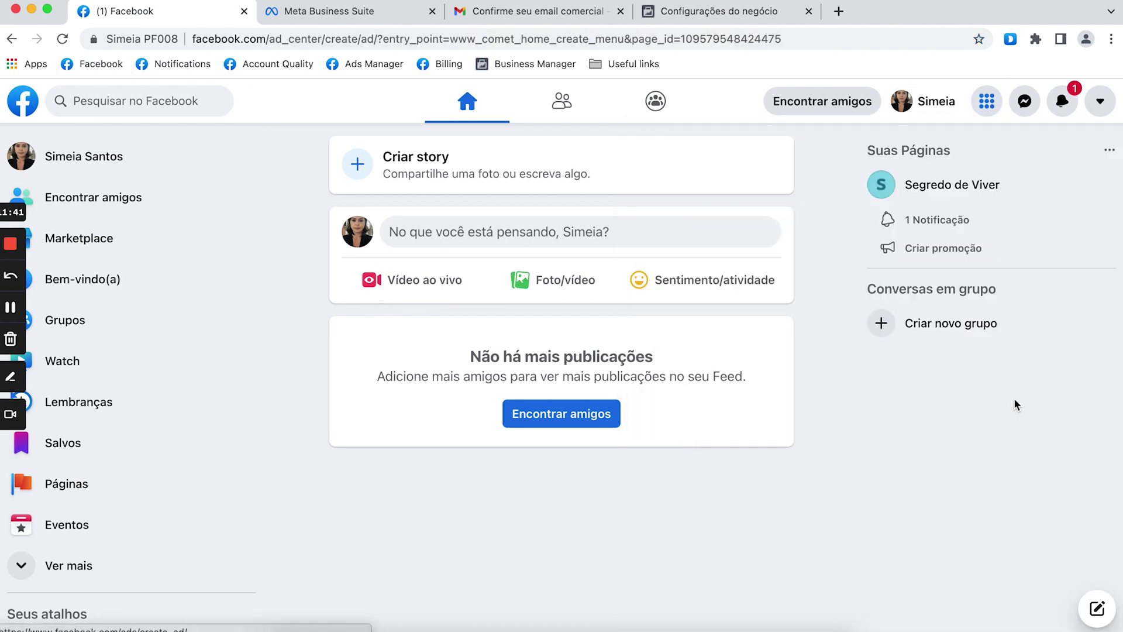
pyautogui.click(161, 589)
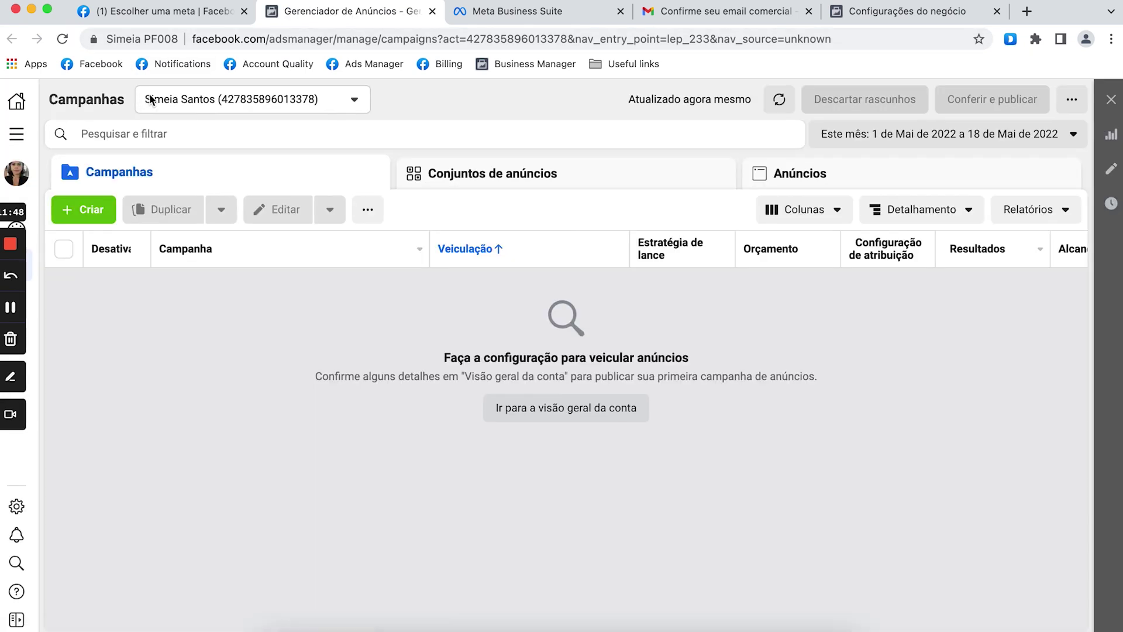
pyautogui.click(224, 101)
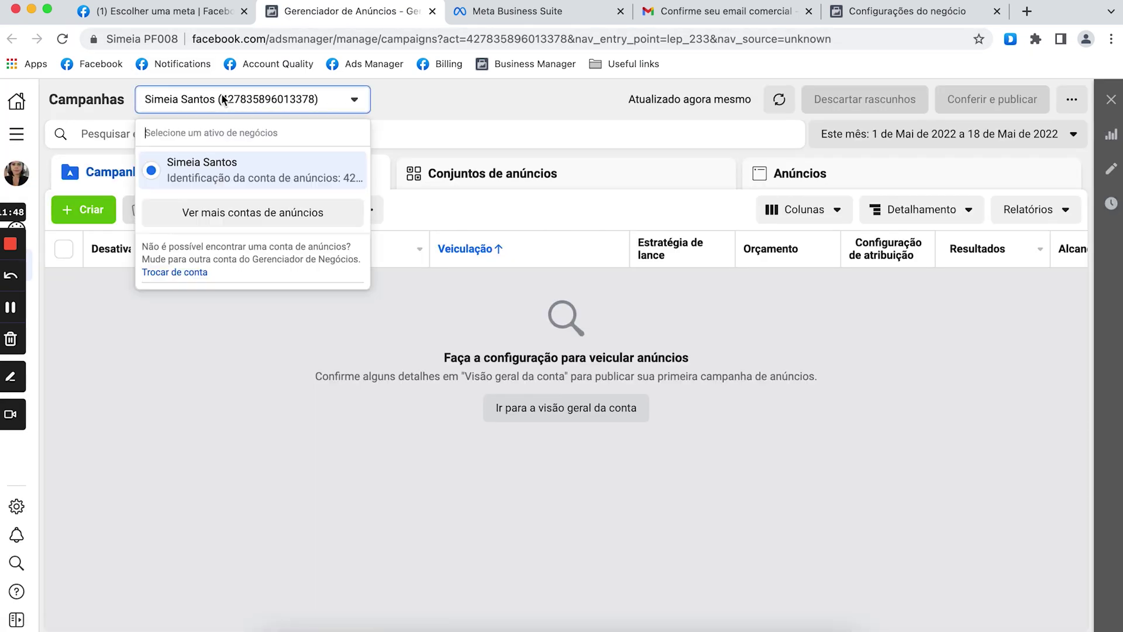
pyautogui.click(246, 226)
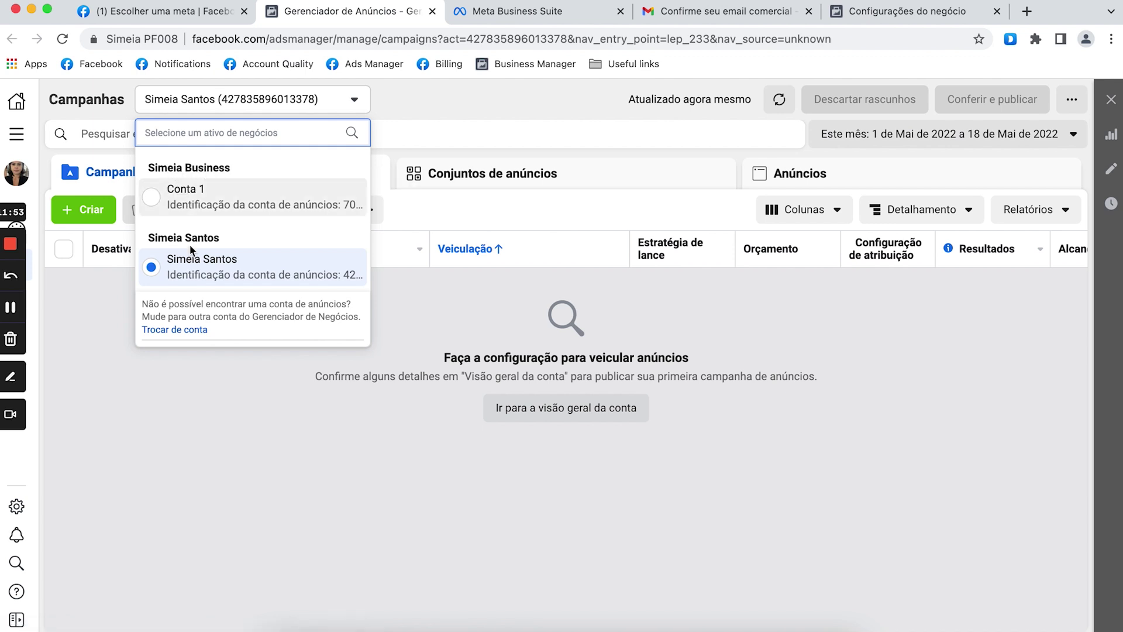
pyautogui.click(195, 200)
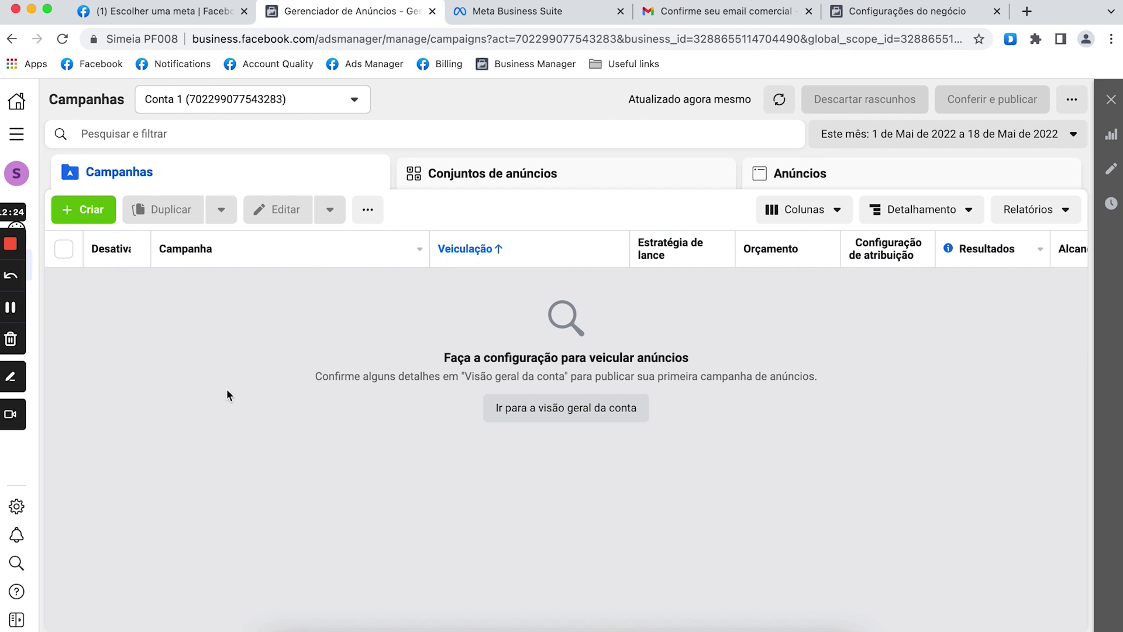
# Go to Configurações do negócio through Todas as ferramentas and view Formas de pagamento.
pyautogui.click(16, 134)
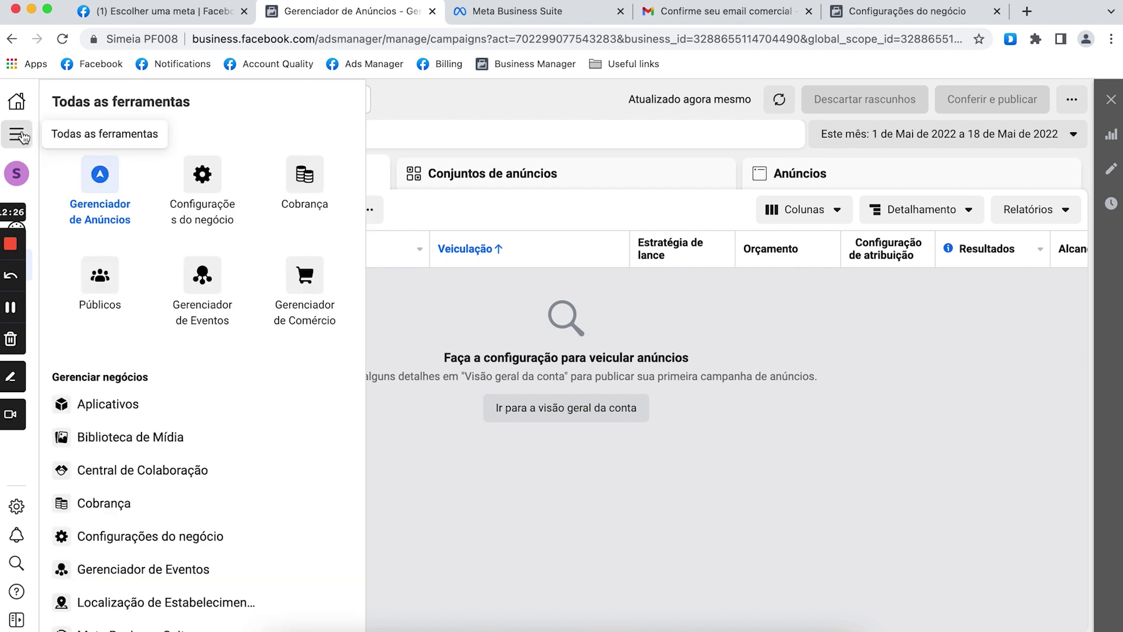
pyautogui.click(204, 187)
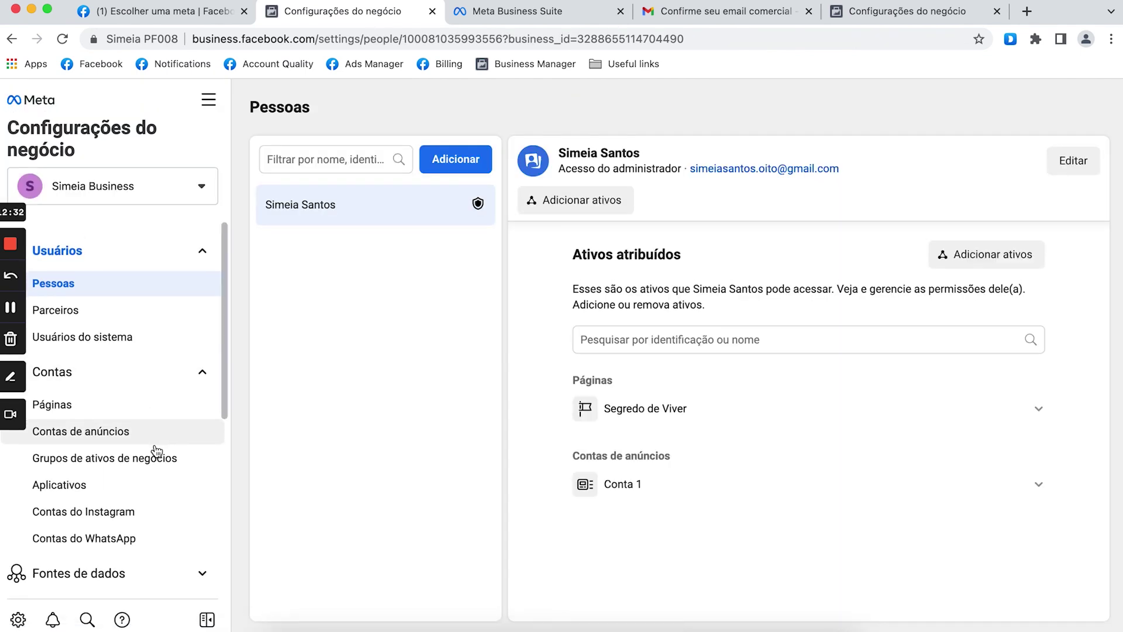
pyautogui.scroll(-5, 156, 451)
pyautogui.click(141, 436)
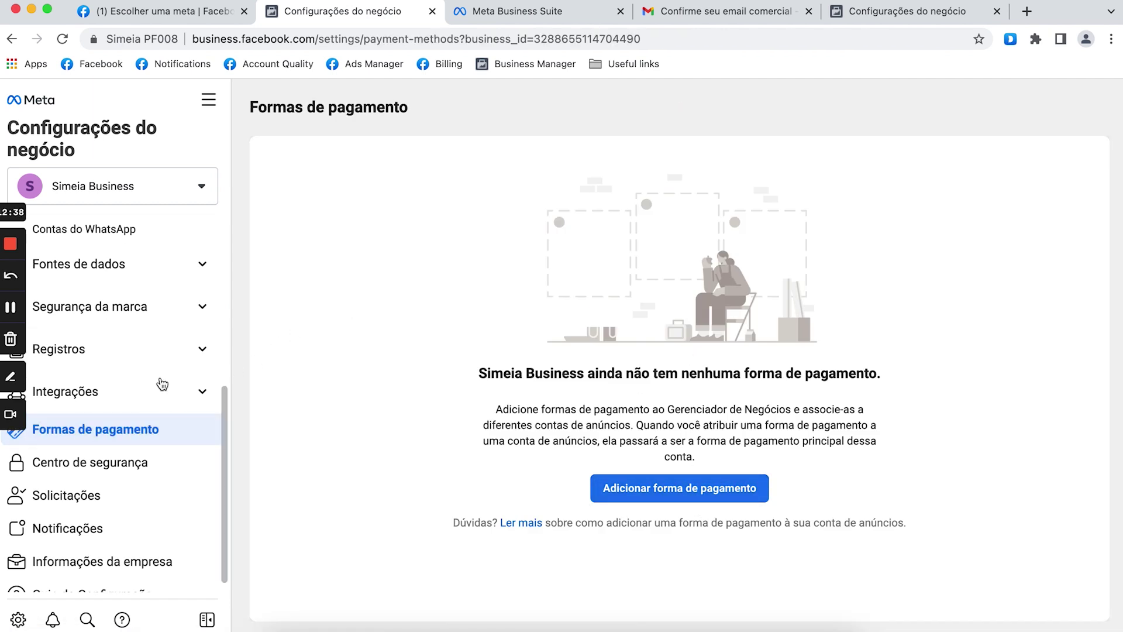
# Review the Informações da empresa page, then return to Formas de pagamento.
pyautogui.scroll(-1, 123, 473)
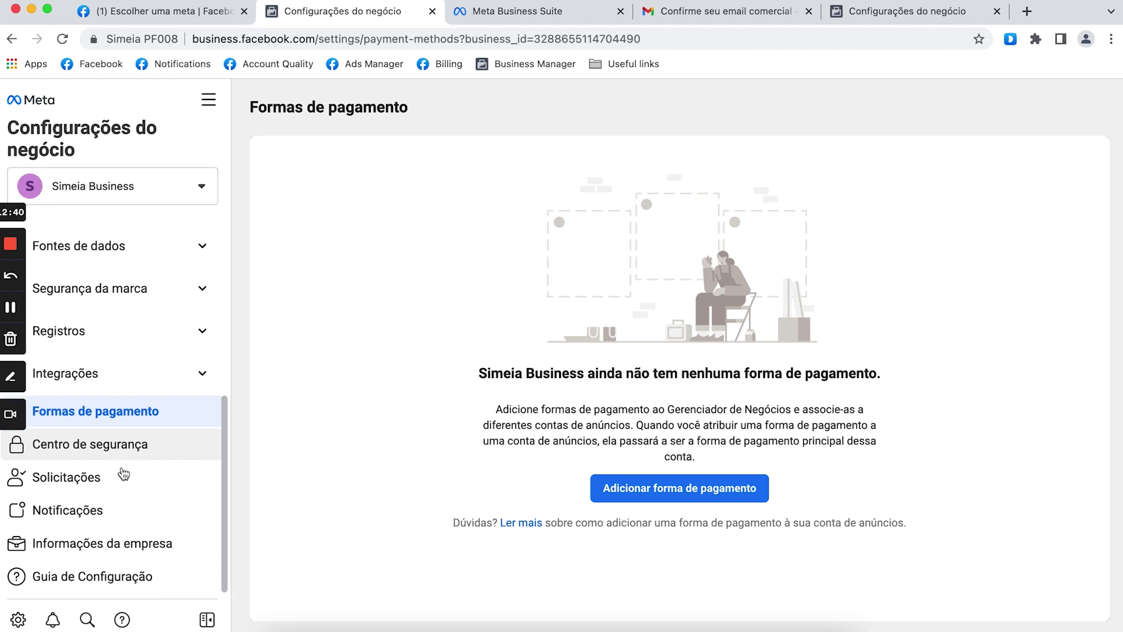
pyautogui.click(91, 544)
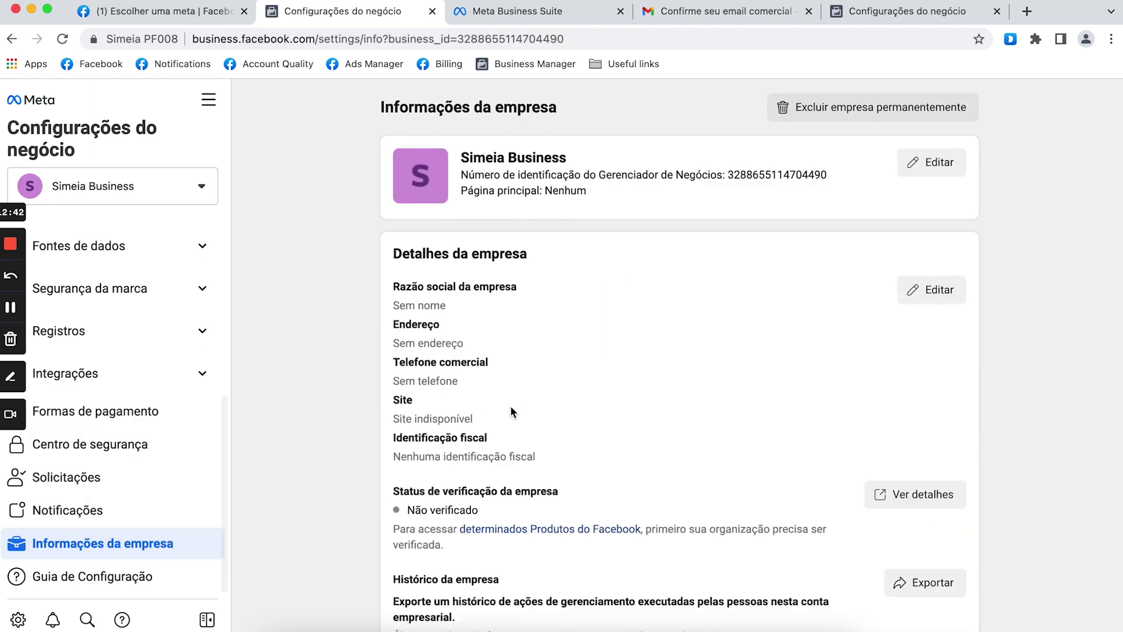
pyautogui.scroll(-2, 348, 444)
pyautogui.scroll(2, 348, 443)
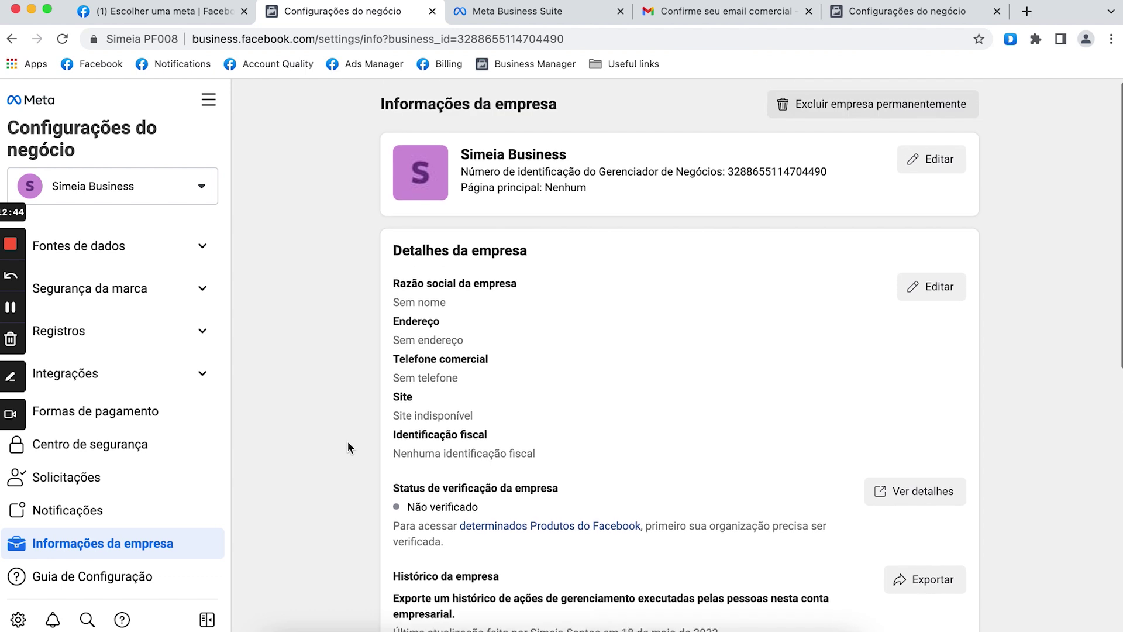
pyautogui.scroll(-10, 347, 447)
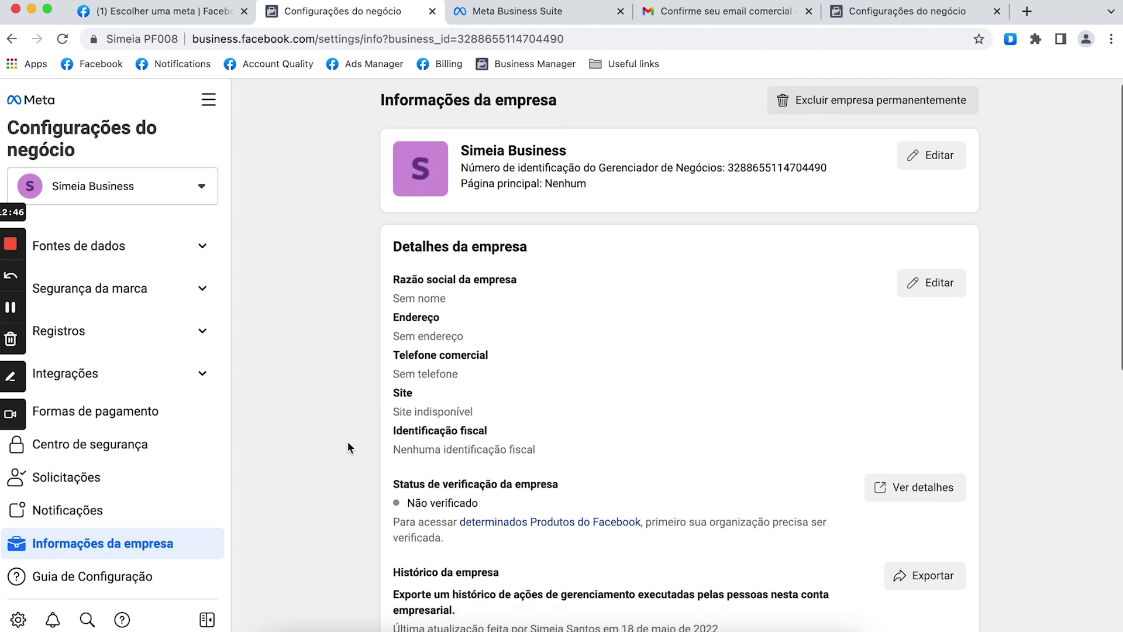
pyautogui.scroll(-3, 348, 448)
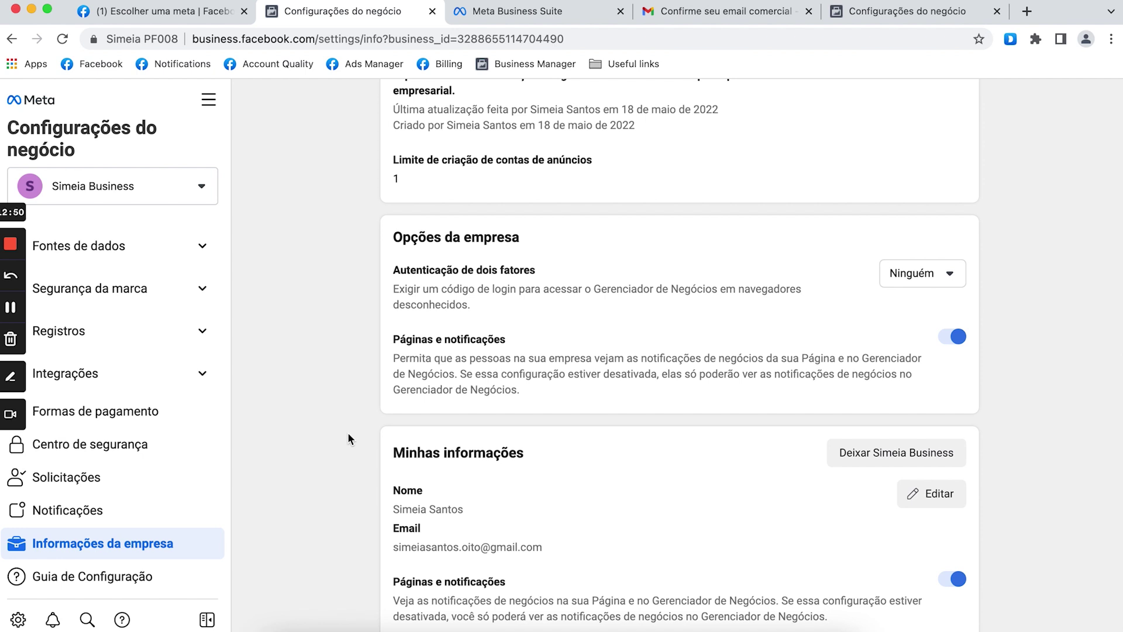
pyautogui.scroll(10, 349, 439)
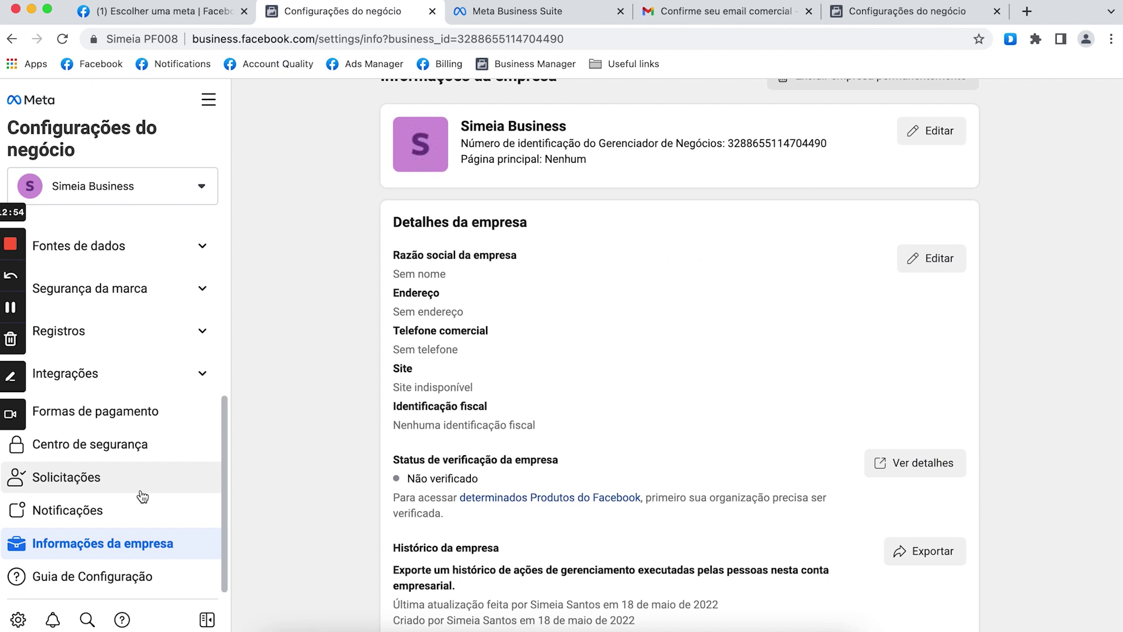
pyautogui.click(136, 403)
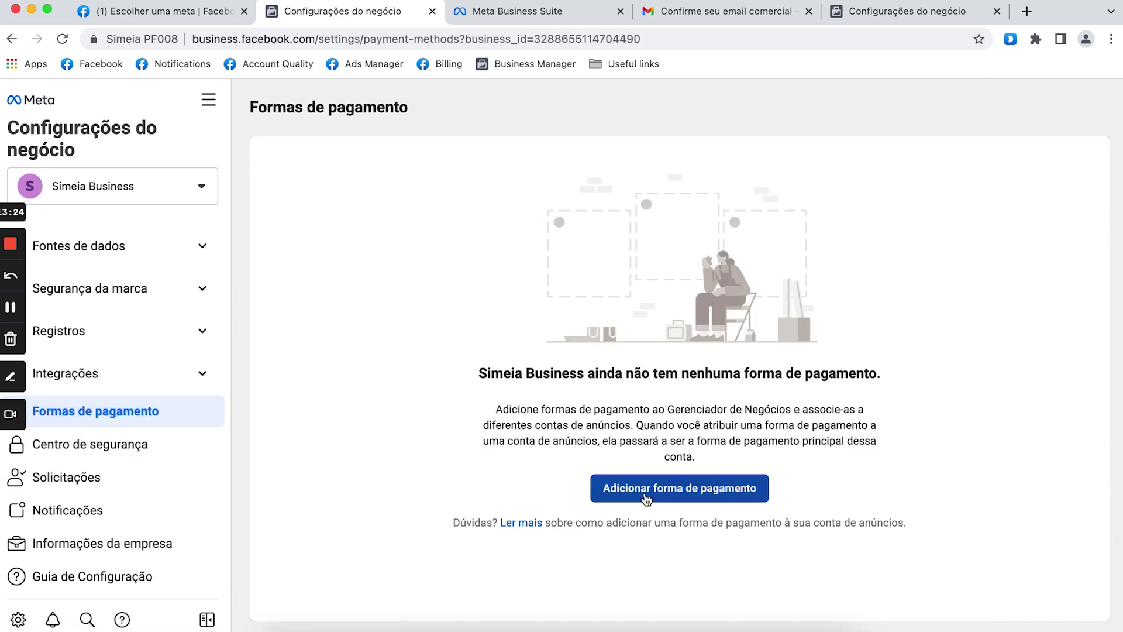
pyautogui.click(646, 492)
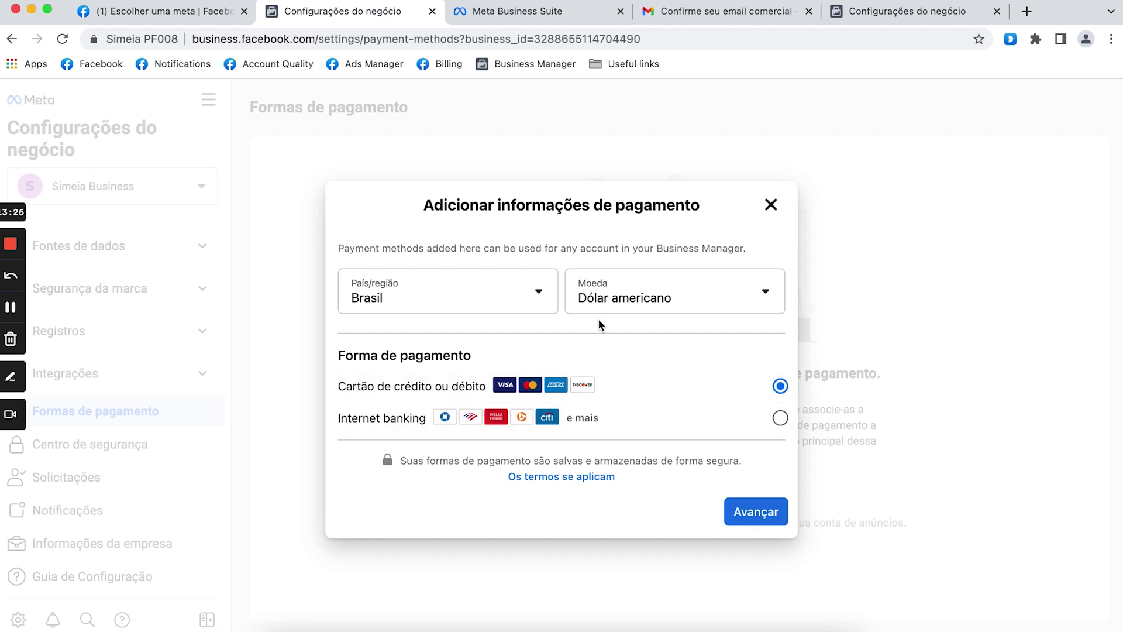
pyautogui.click(619, 295)
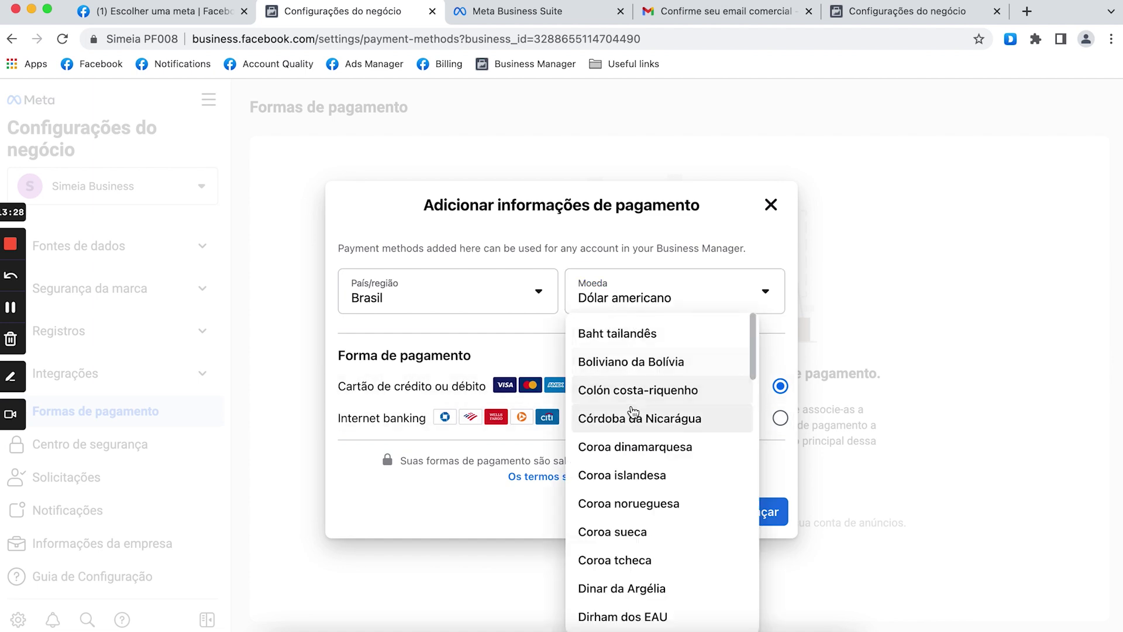
pyautogui.scroll(-3, 594, 484)
pyautogui.scroll(-12, 594, 484)
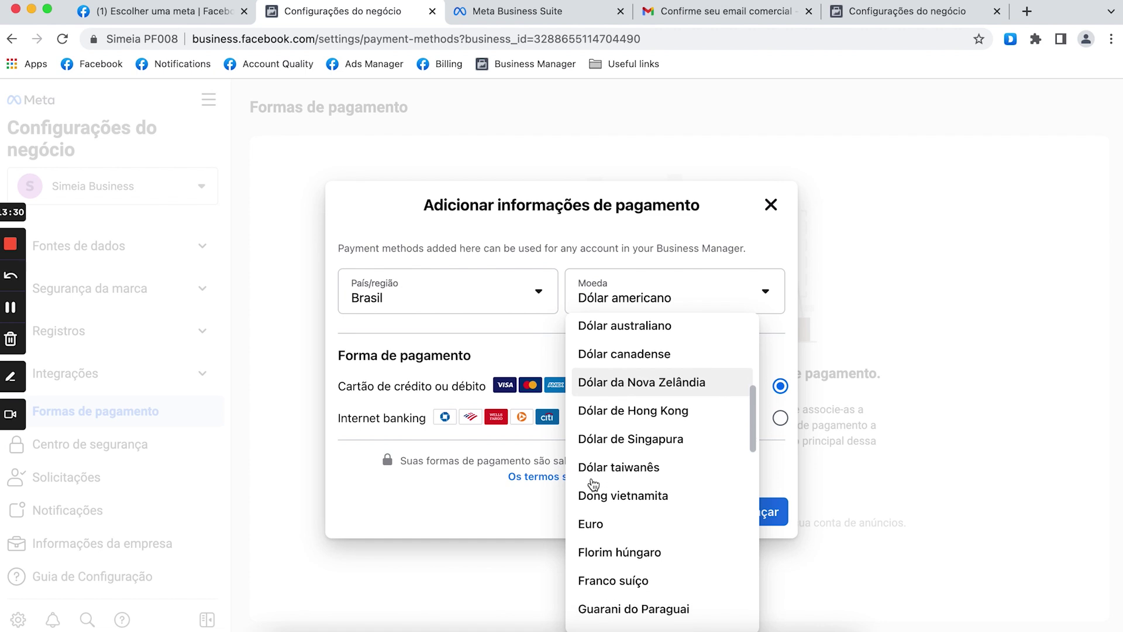
pyautogui.click(620, 364)
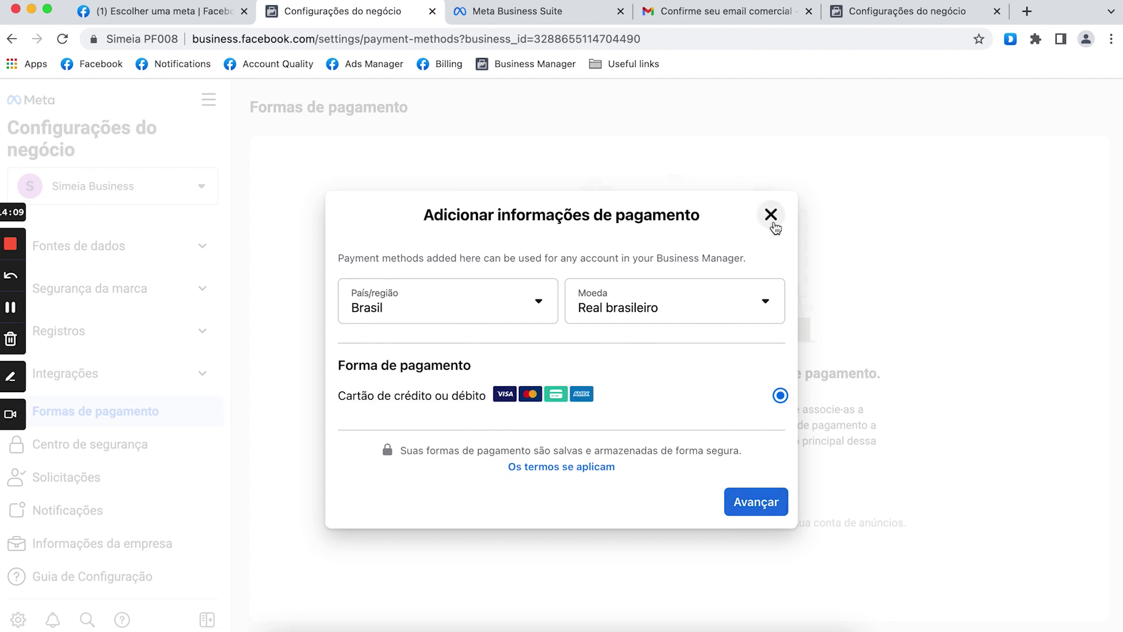
pyautogui.click(772, 219)
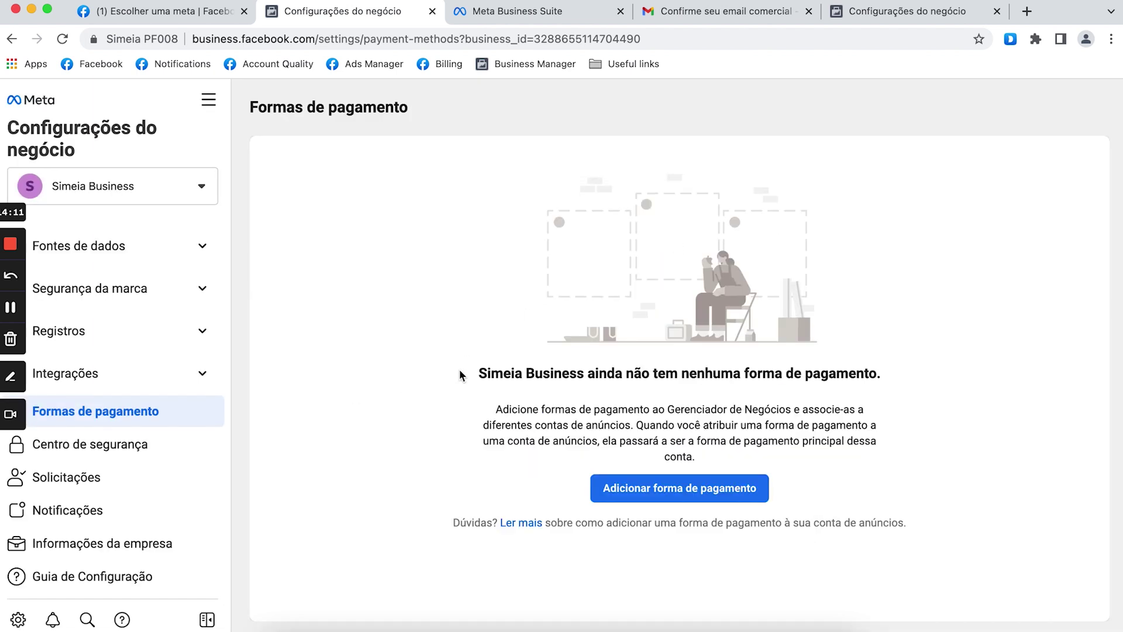
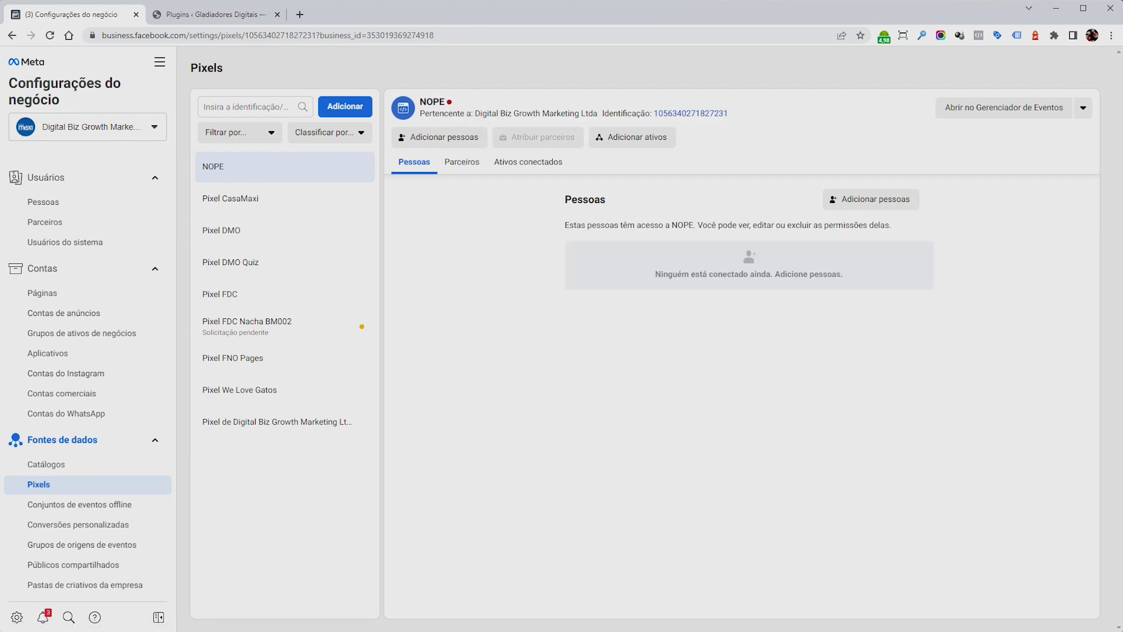
# Add a new pixel and name it 'Pixel Produto X'.
pyautogui.click(355, 112)
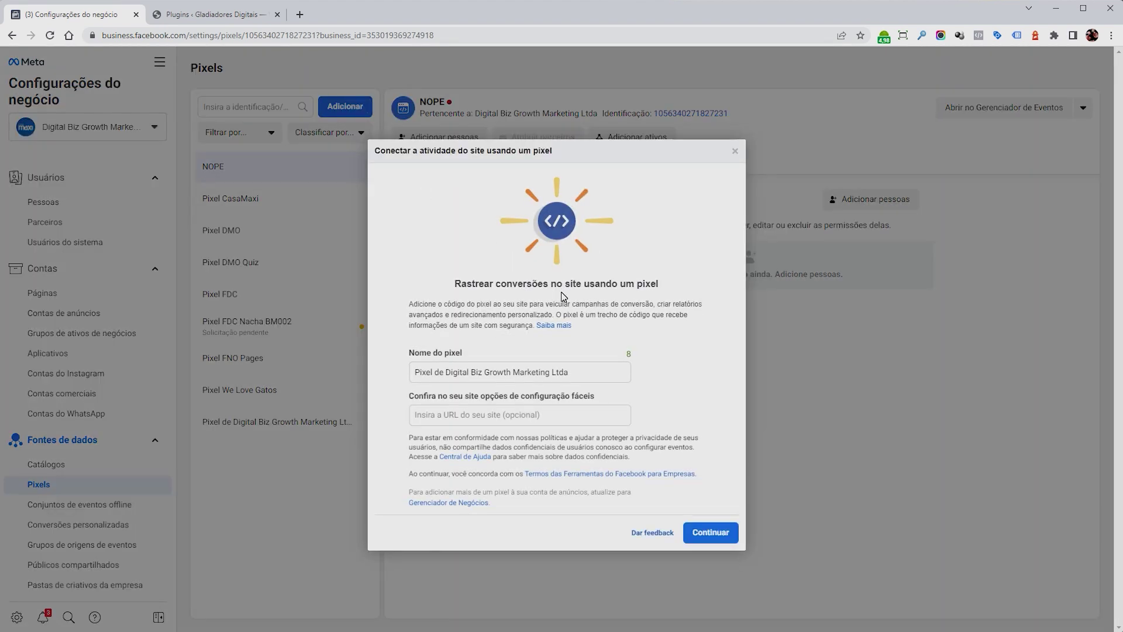
pyautogui.tripleClick(430, 369)
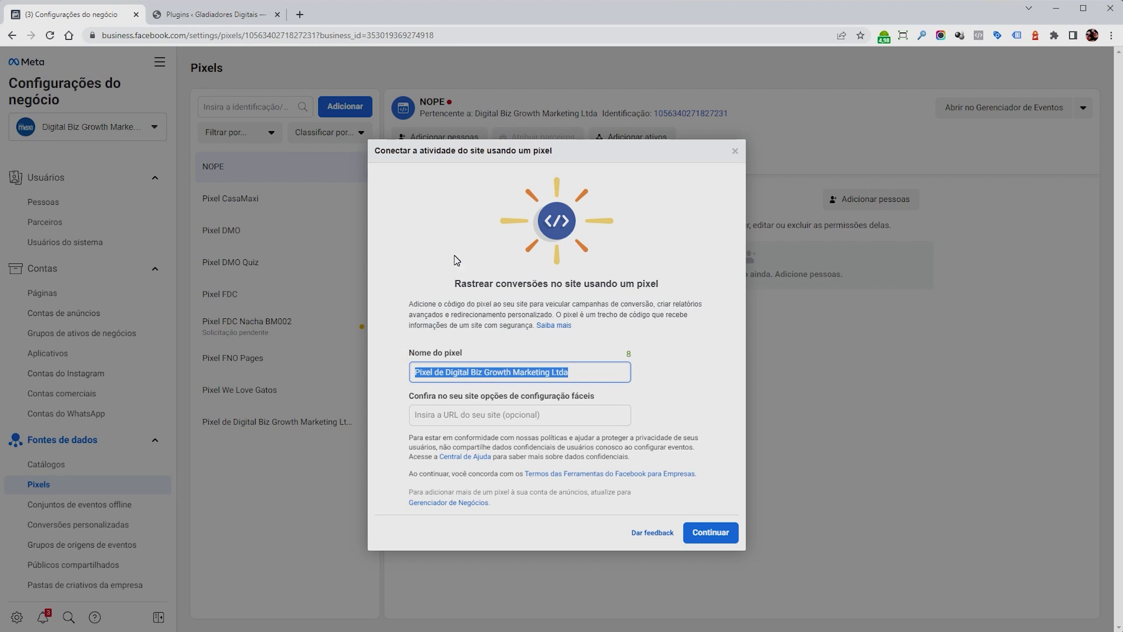
pyautogui.write('Pixel Produto X')
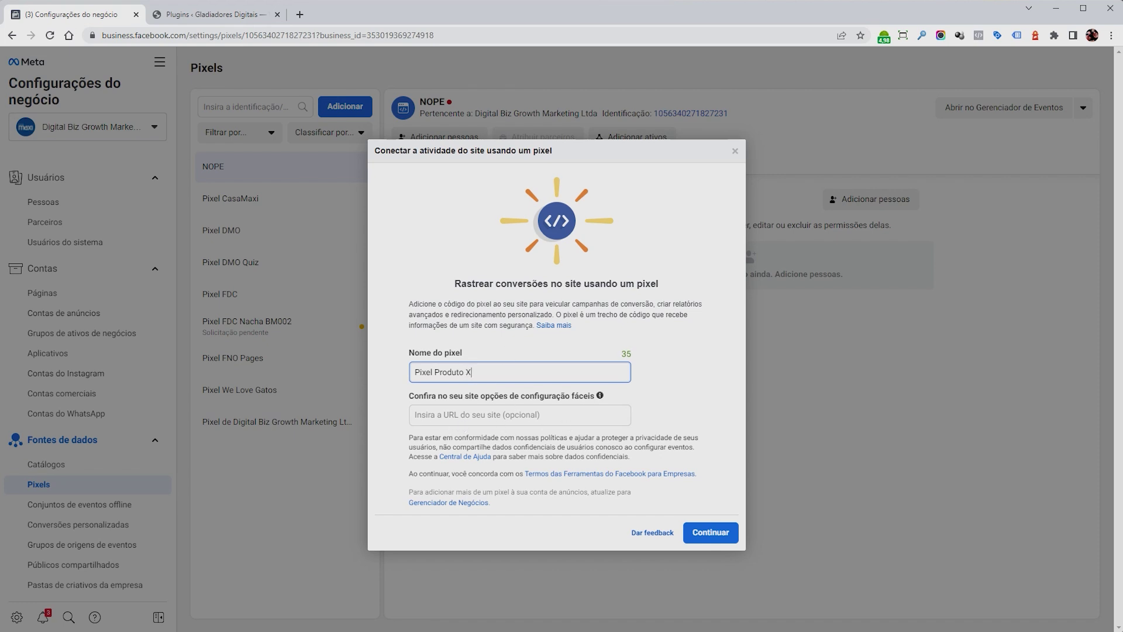
pyautogui.click(719, 532)
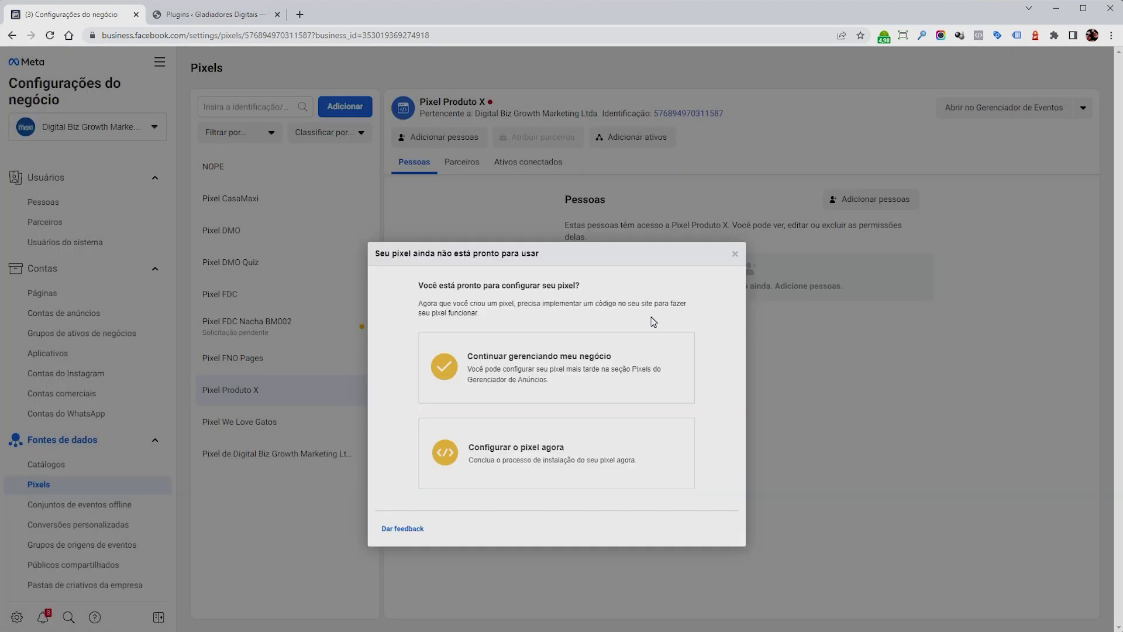
# Choose to set up Pixel Produto X now and view the partner integrations, then close the list.
pyautogui.click(517, 463)
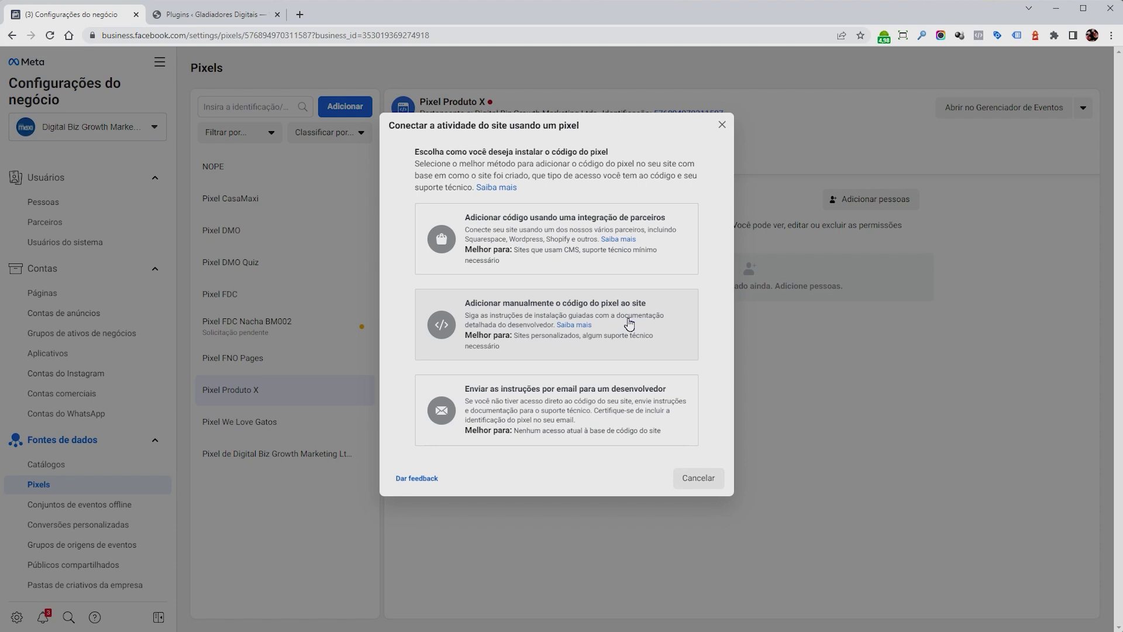
pyautogui.click(539, 236)
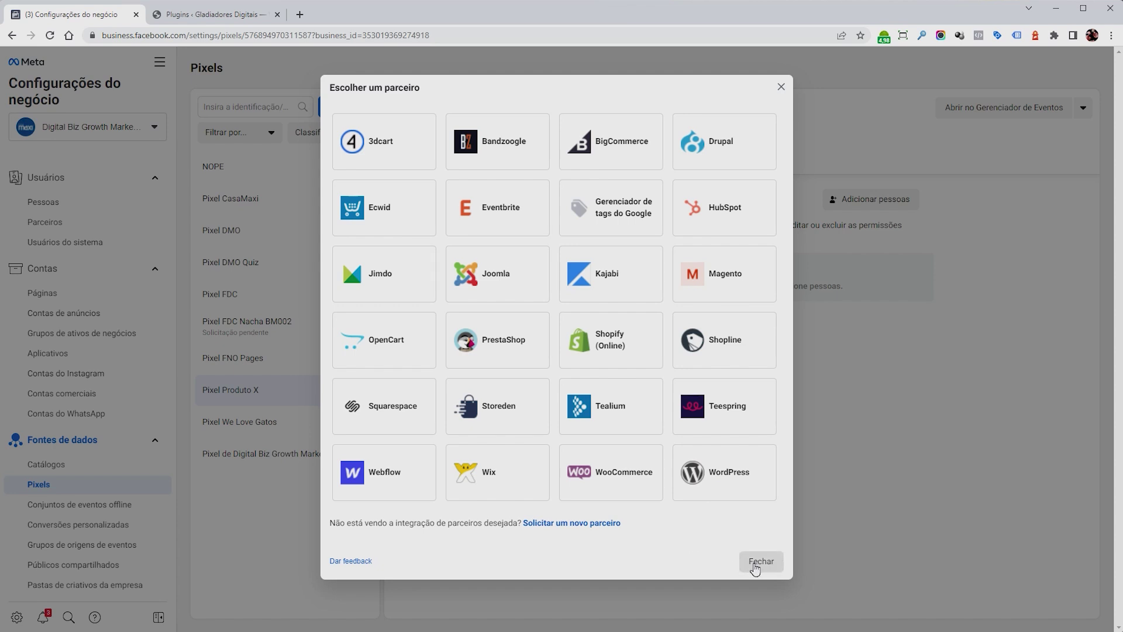
pyautogui.click(755, 562)
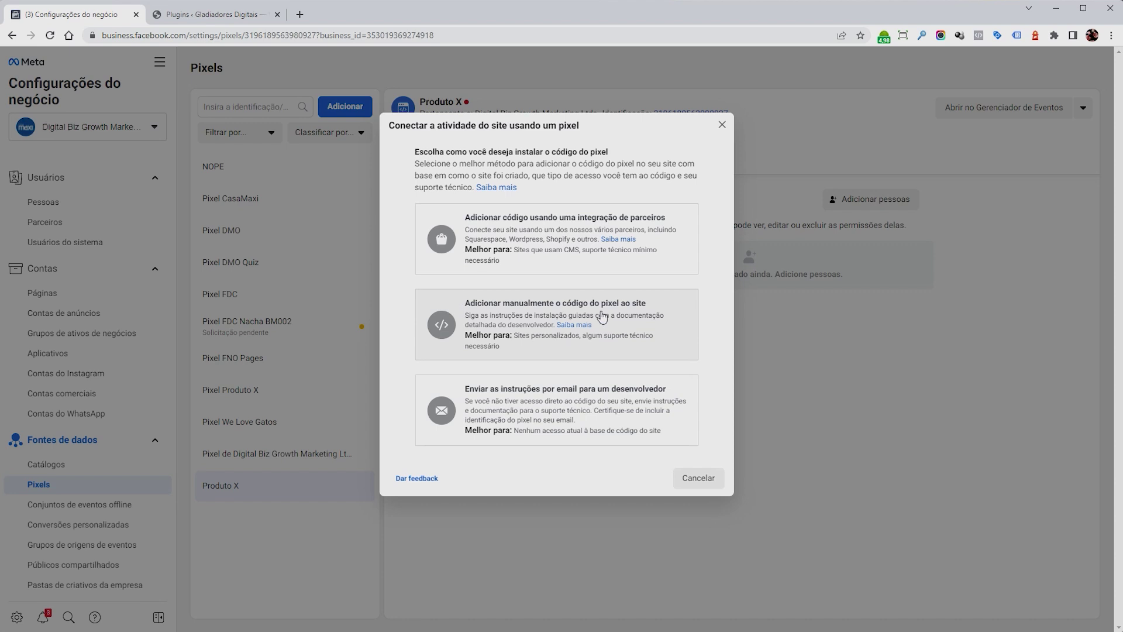
# Pick manual installation, copy the pixel base code, and bring up index.html in VS Code.
pyautogui.click(641, 328)
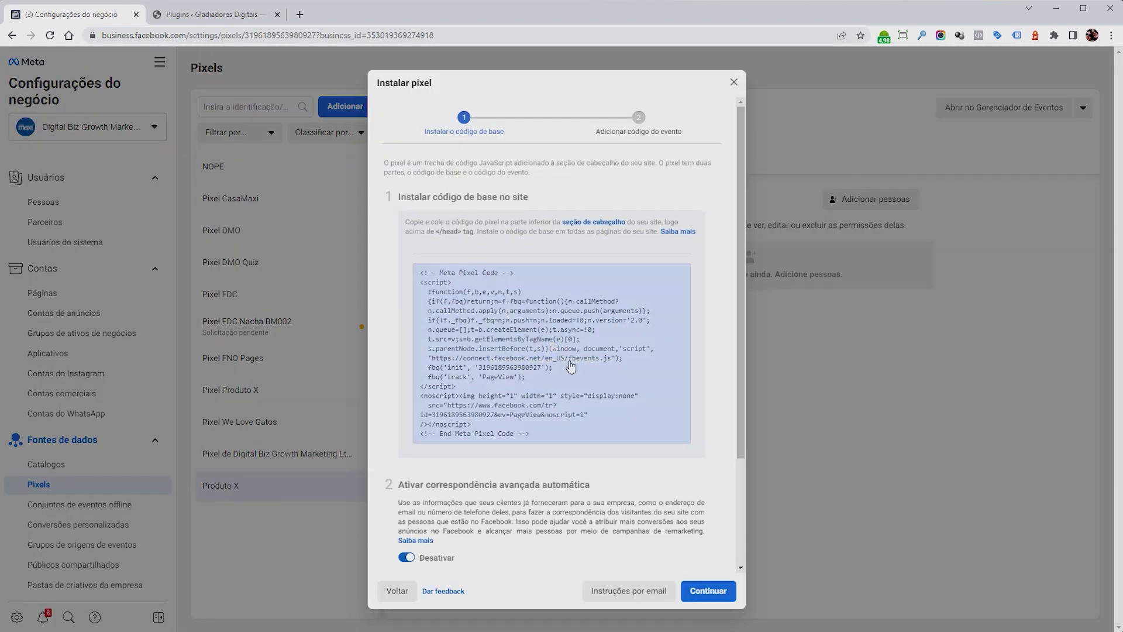
pyautogui.click(554, 350)
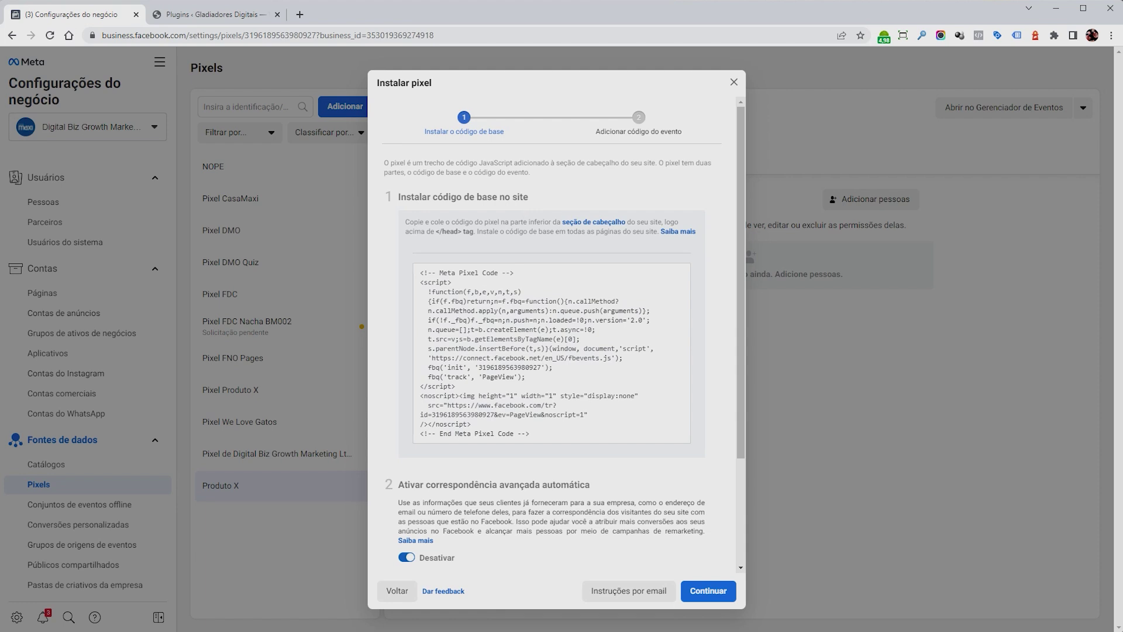
pyautogui.moveTo(406, 222); pyautogui.dragTo(509, 223)
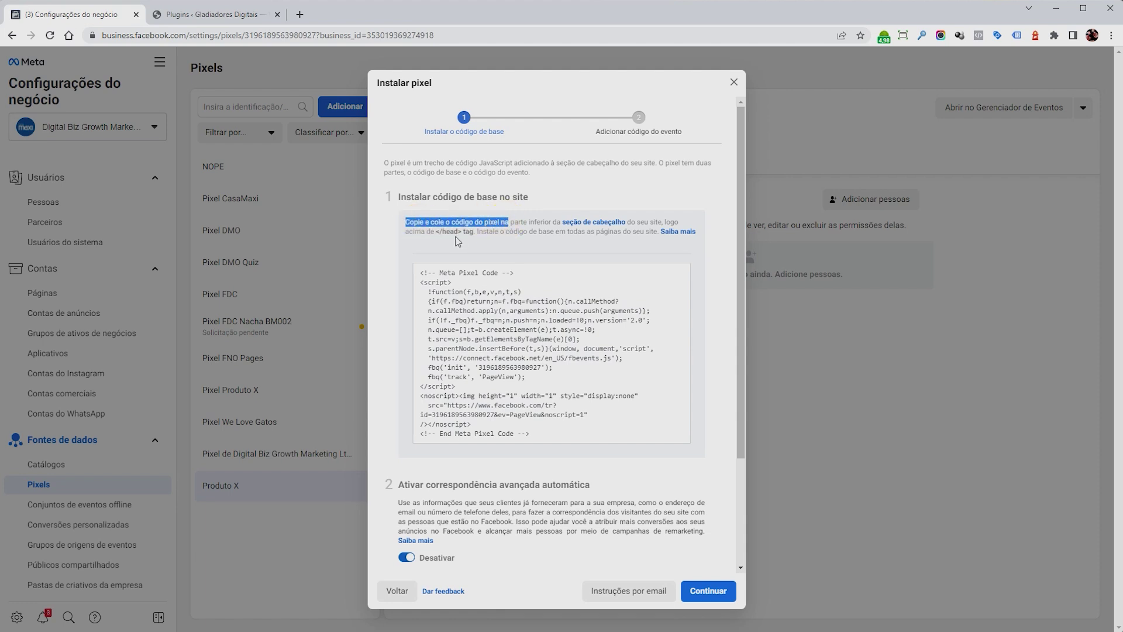
pyautogui.click(440, 227)
pyautogui.moveTo(439, 232); pyautogui.dragTo(458, 232)
pyautogui.click(475, 232)
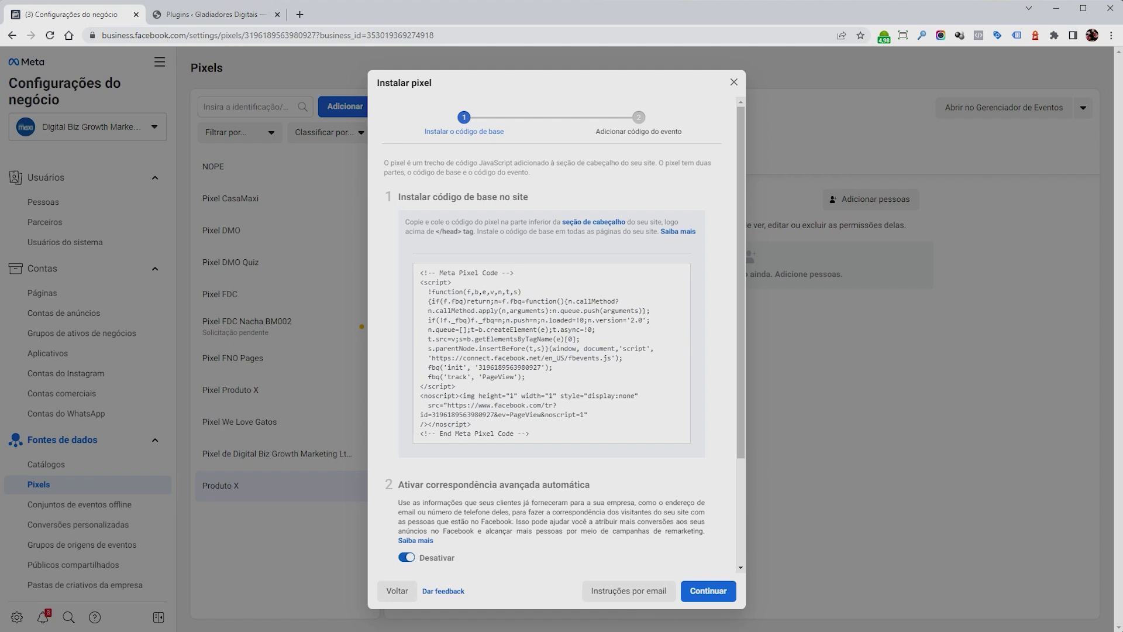
pyautogui.hotkey('alt', 'Tab')
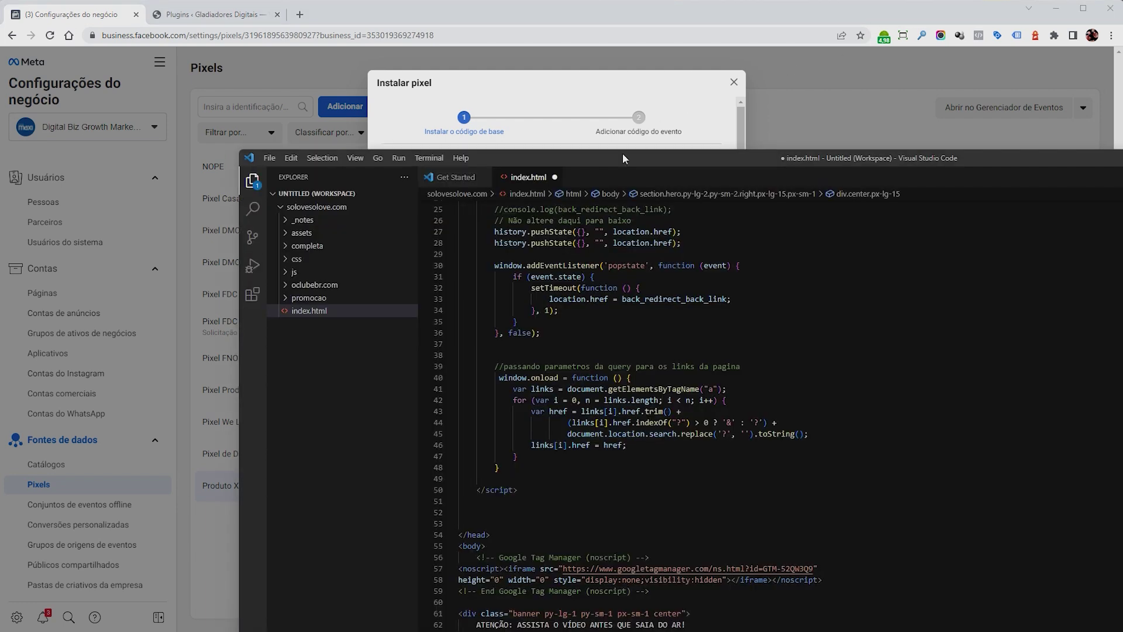
# Reposition the editor and locate the closing </head> tag in index.html.
pyautogui.moveTo(622, 153); pyautogui.dragTo(465, 35)
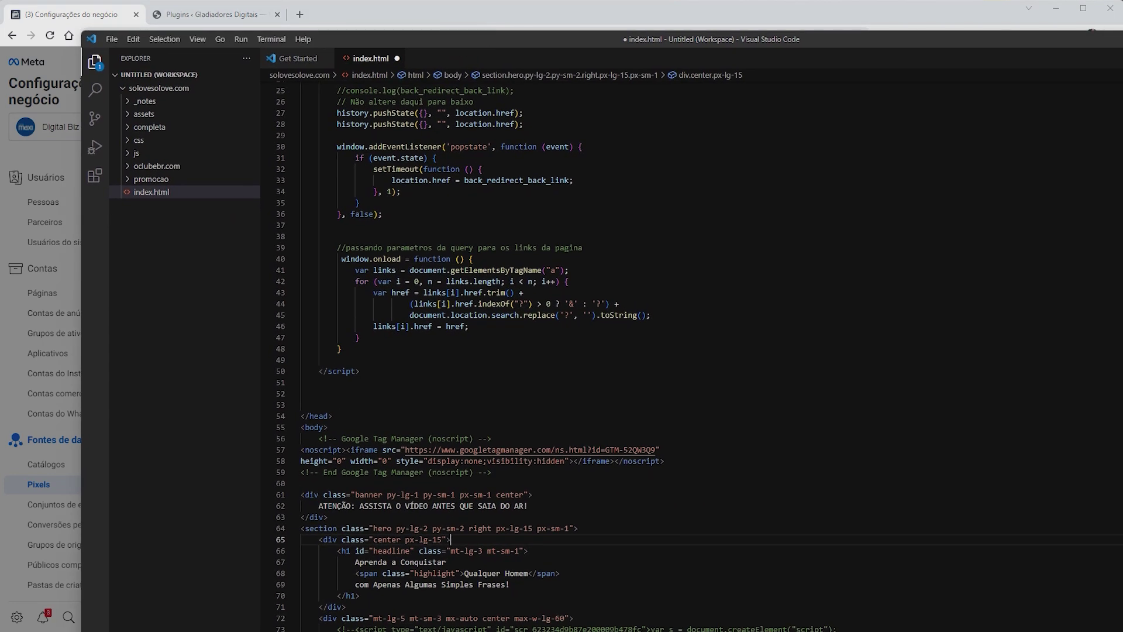
pyautogui.hotkey('ctrl', '`')
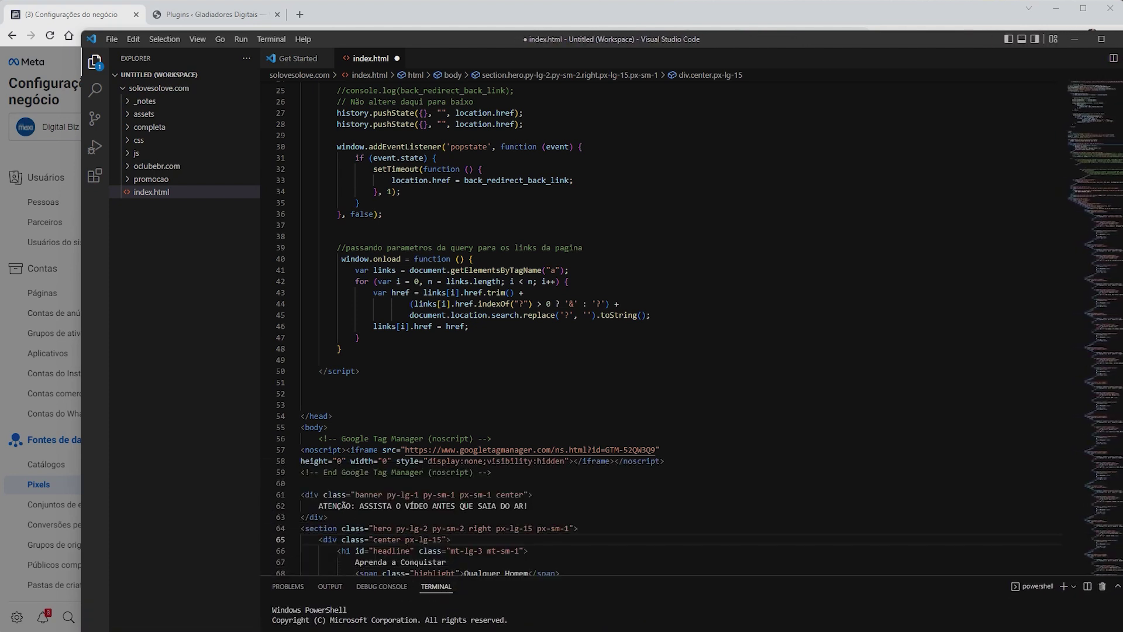
pyautogui.press('pageup')
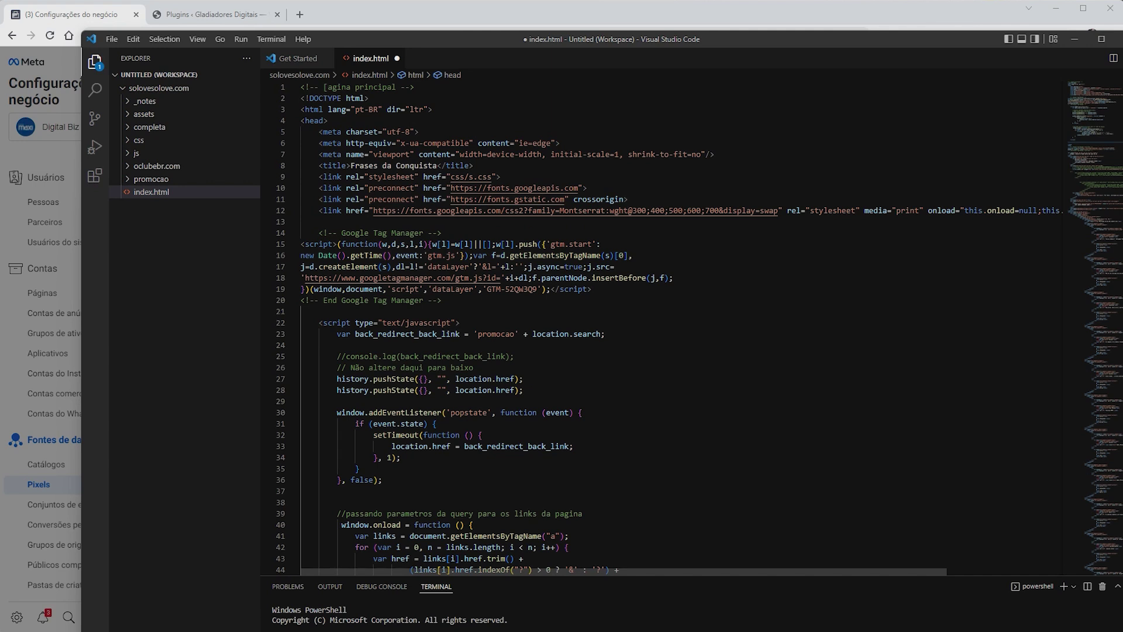
pyautogui.scroll(-9, 661, 328)
pyautogui.click(318, 386)
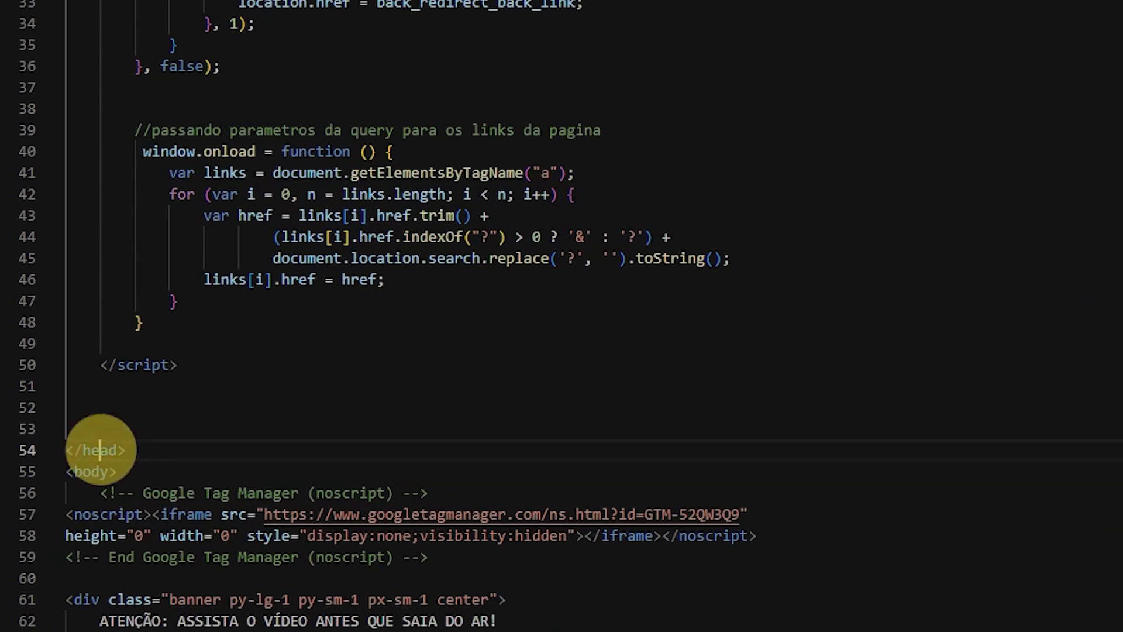
pyautogui.click(121, 444)
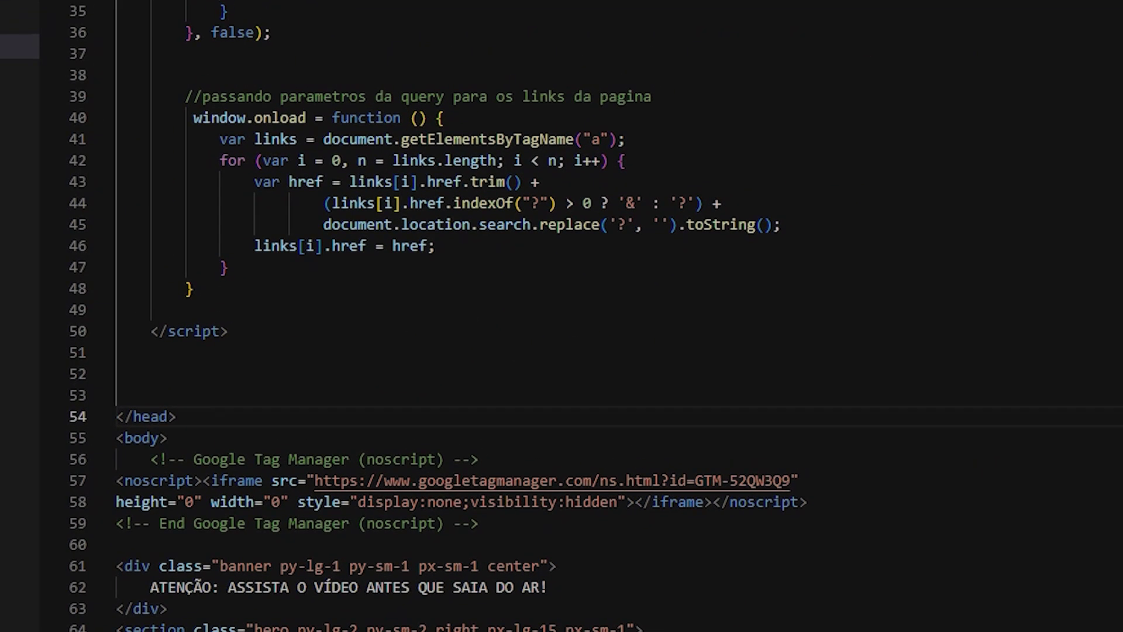
# Paste the Meta Pixel code on line 52 above </head>, then return to the browser.
pyautogui.click(136, 377)
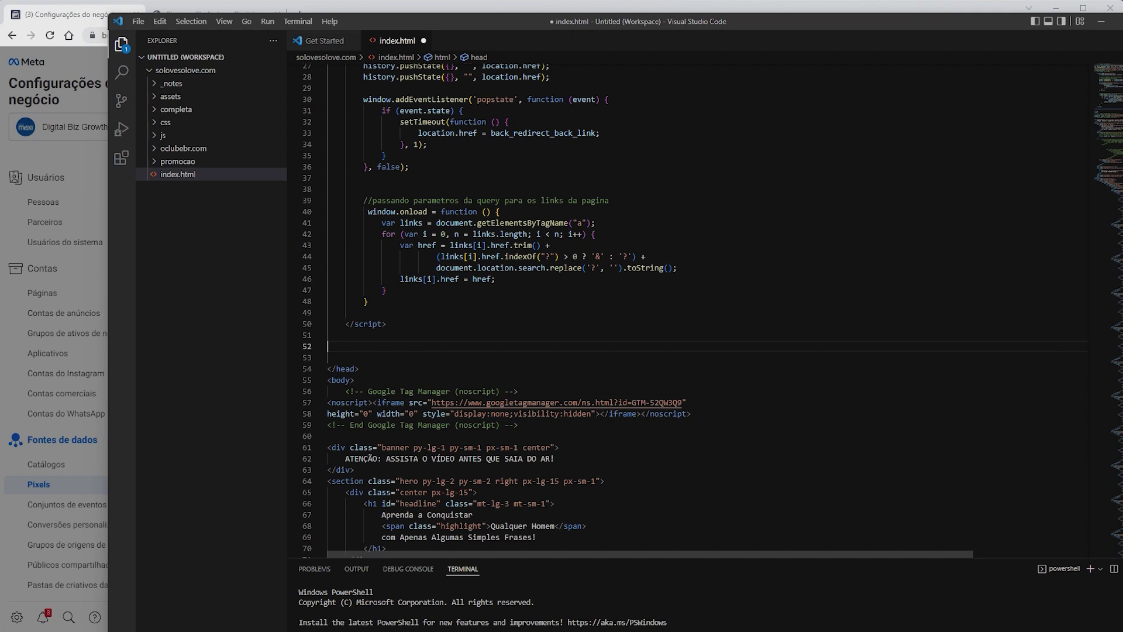
pyautogui.rightClick(341, 350)
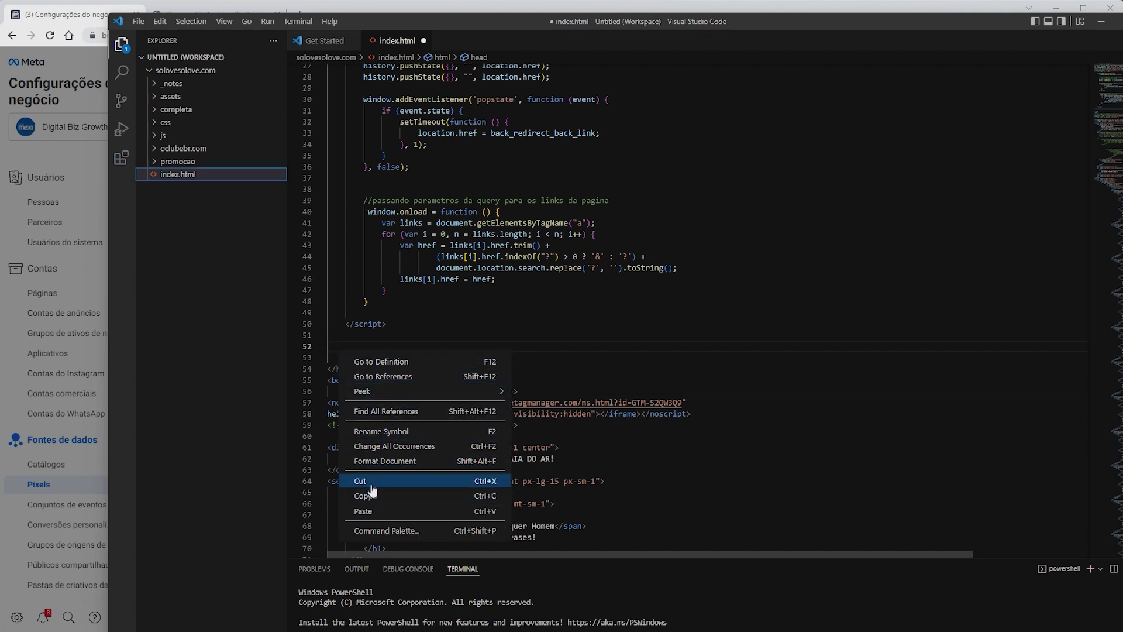
pyautogui.click(363, 511)
pyautogui.scroll(-2, 702, 310)
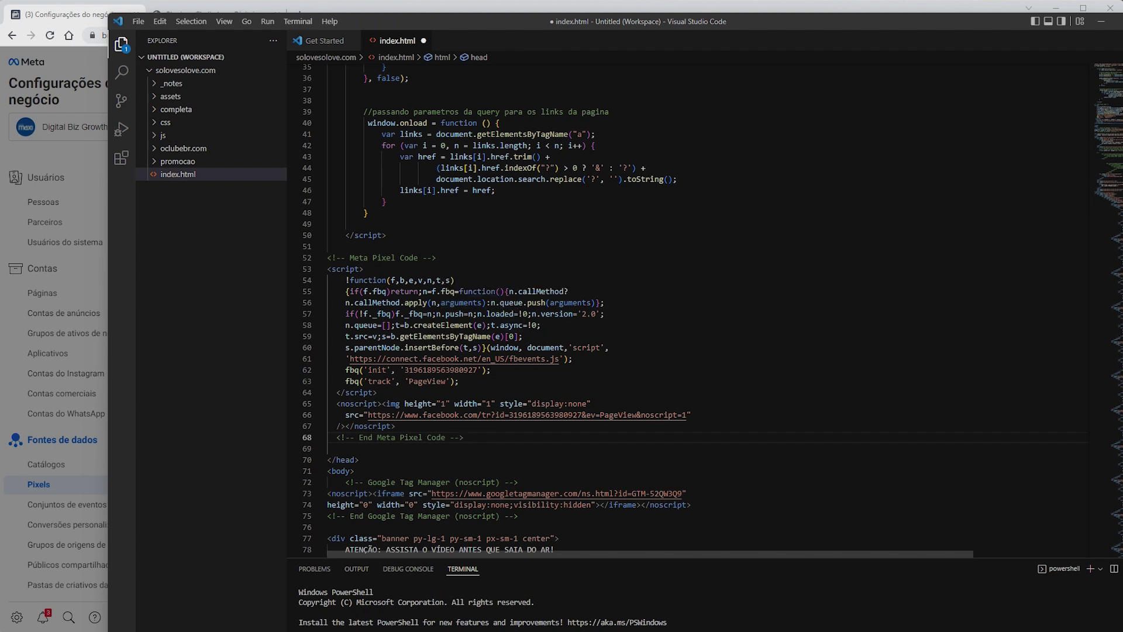
pyautogui.moveTo(460, 22); pyautogui.dragTo(375, 532)
pyautogui.click(552, 351)
pyautogui.hotkey('ctrl', 'c')
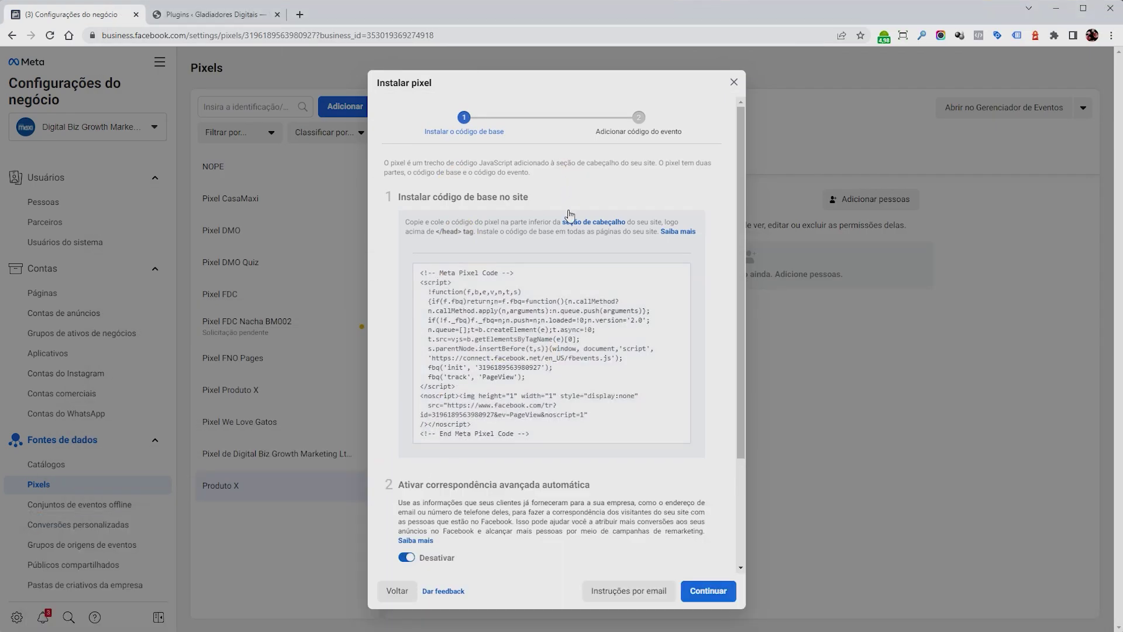
# Copy the pixel base code again and go to the WordPress Plugins page.
pyautogui.click(534, 358)
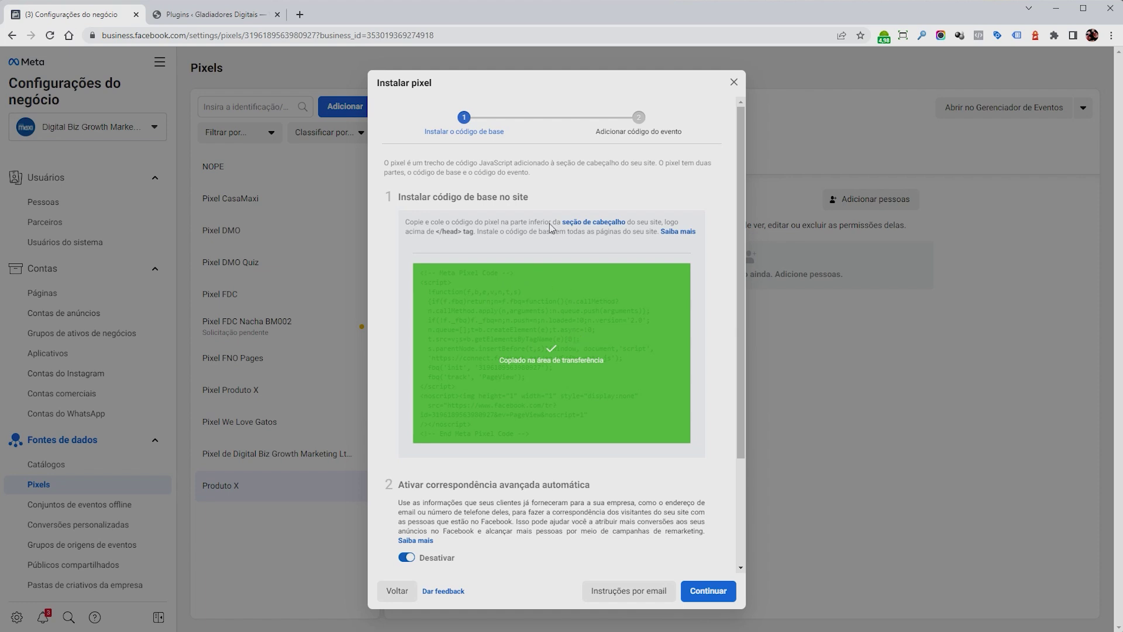
pyautogui.click(186, 16)
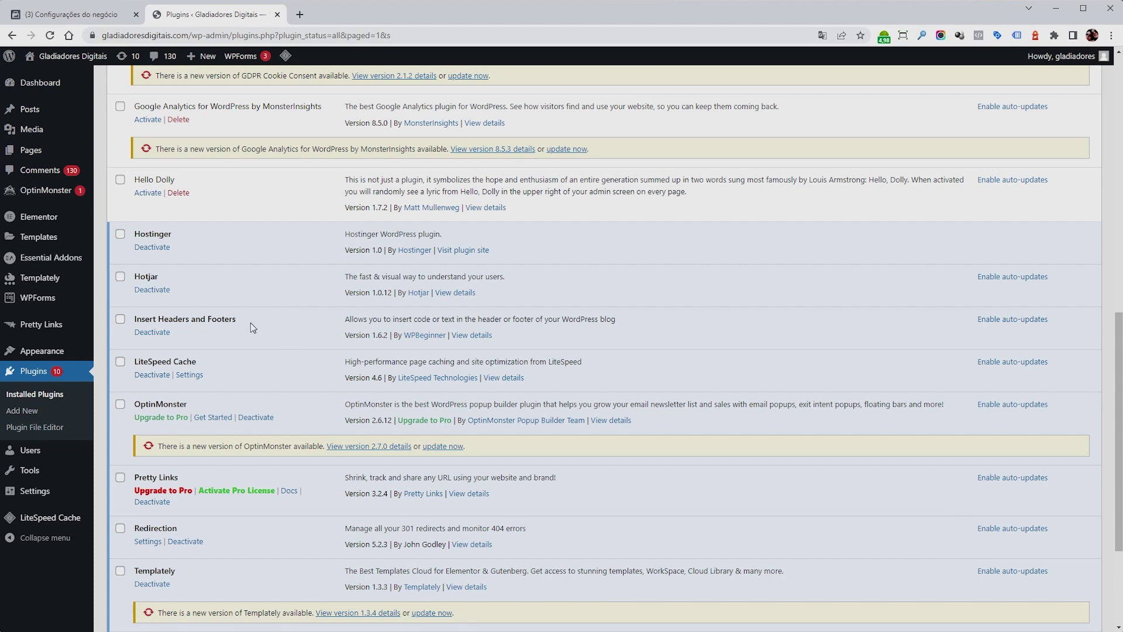
# Open the Insert Headers and Footers plugin settings.
pyautogui.moveTo(249, 321); pyautogui.dragTo(134, 320)
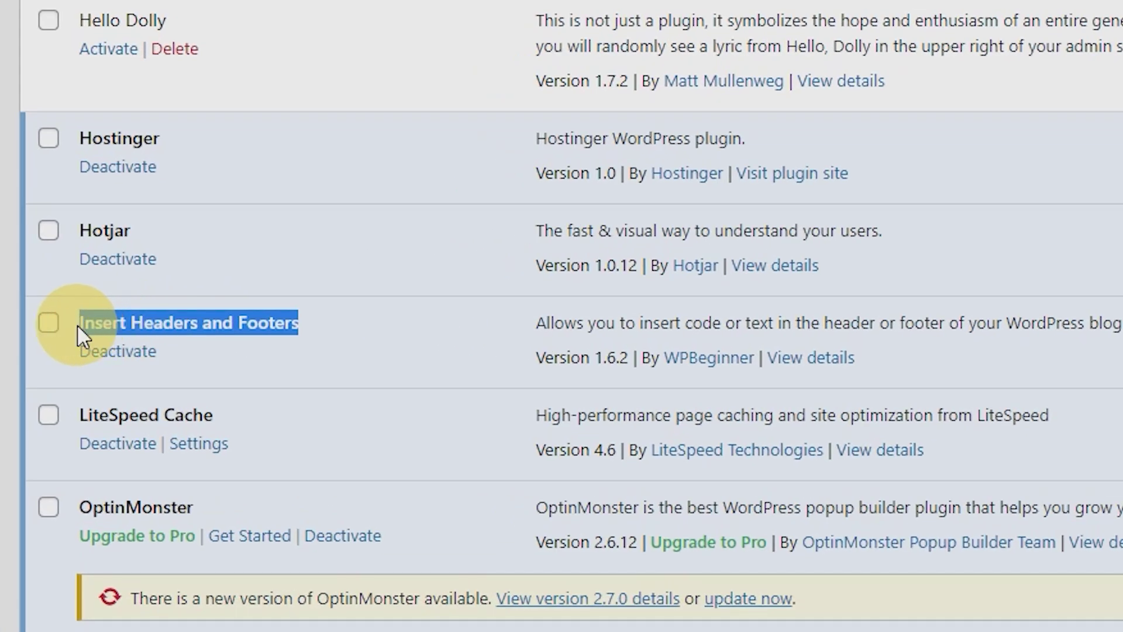
pyautogui.click(332, 326)
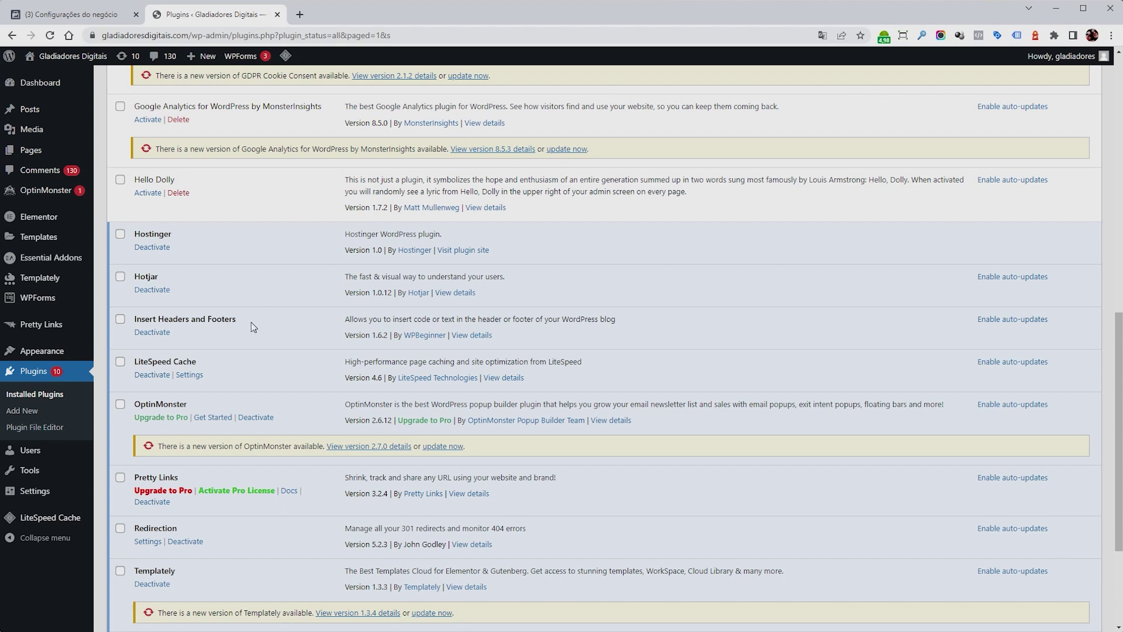
pyautogui.moveTo(52, 492)
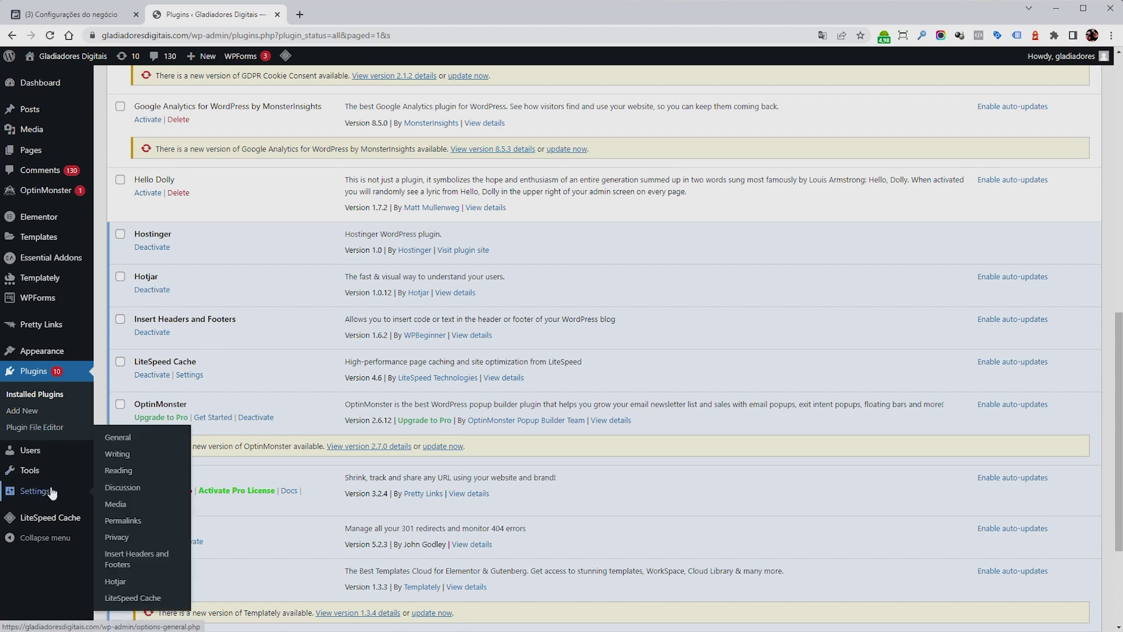
pyautogui.click(122, 560)
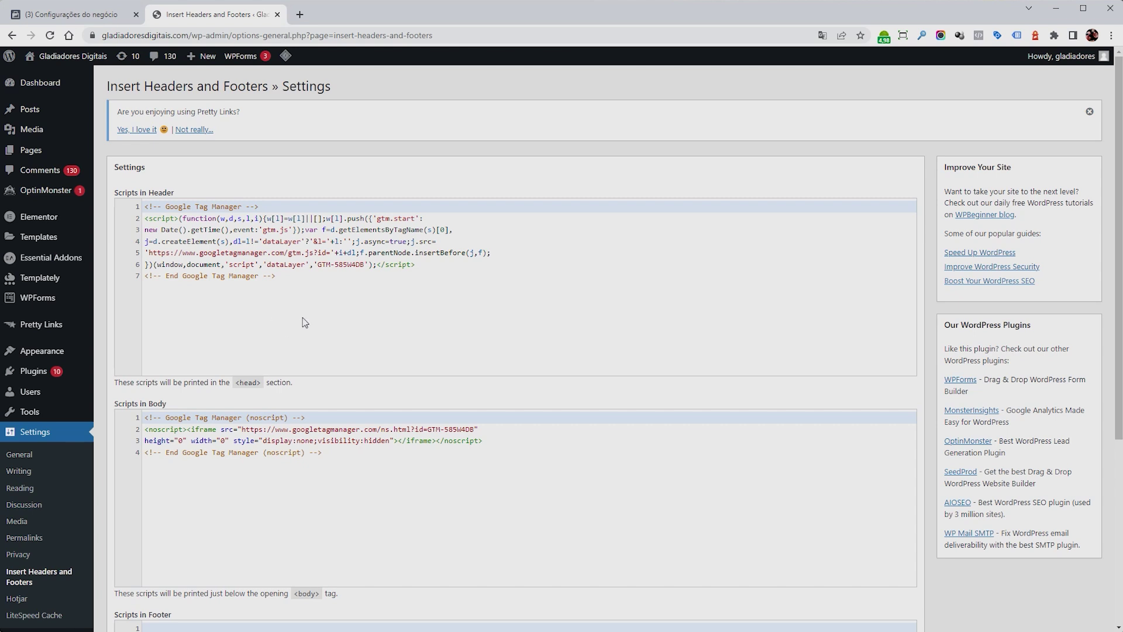
# Paste the Meta Pixel code into Scripts in Header, save, and select the site URL.
pyautogui.moveTo(296, 281); pyautogui.dragTo(88, 216)
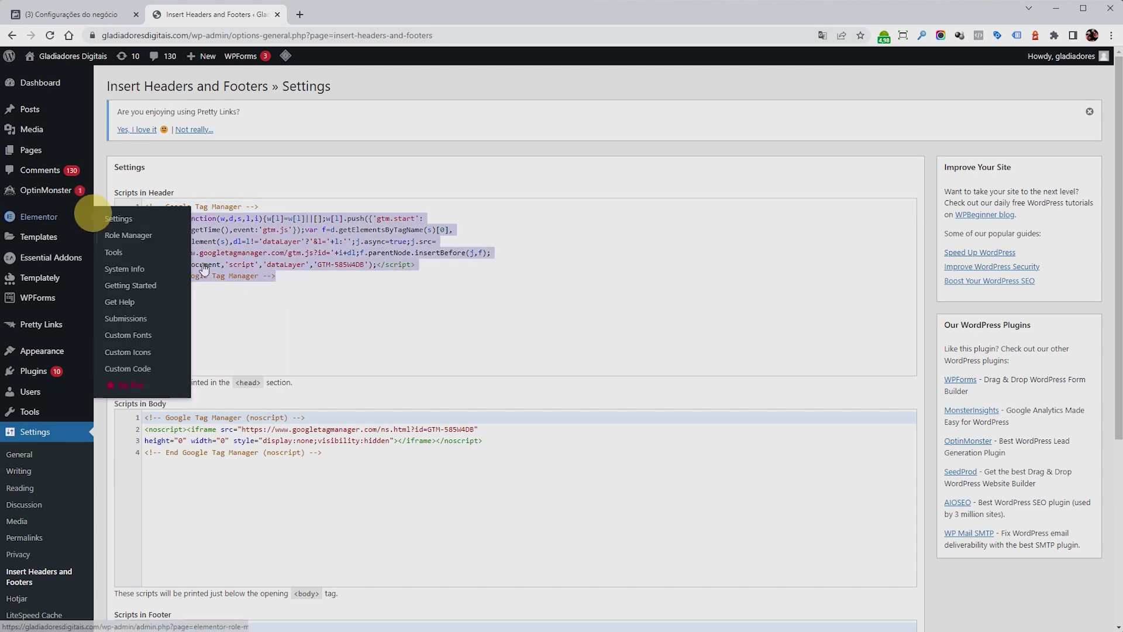
pyautogui.press('BackSpace')
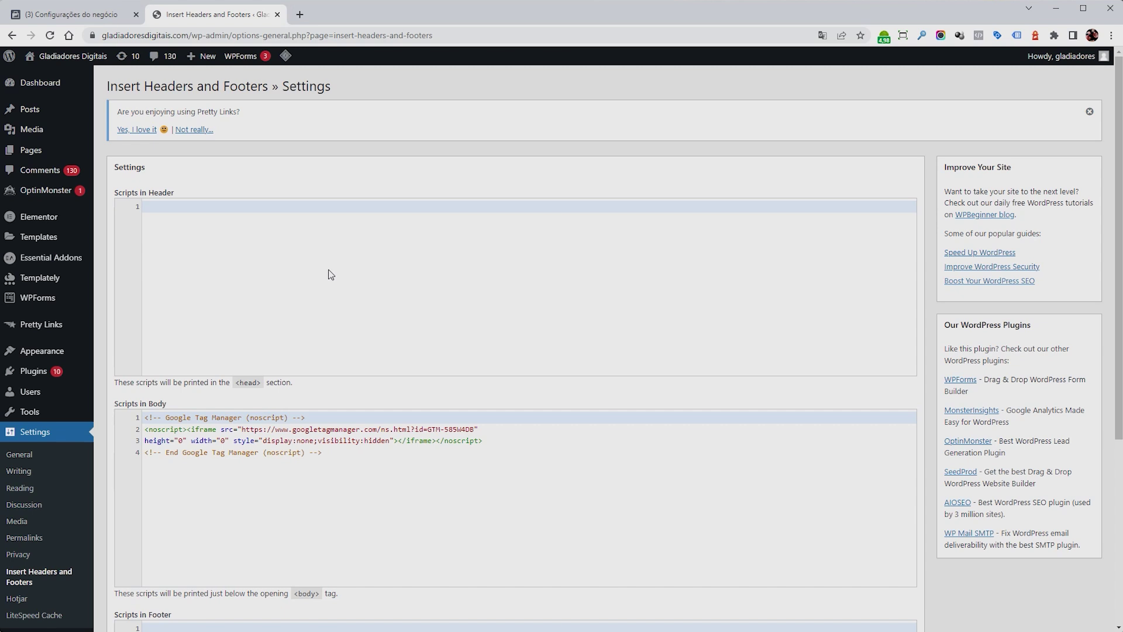
pyautogui.rightClick(277, 249)
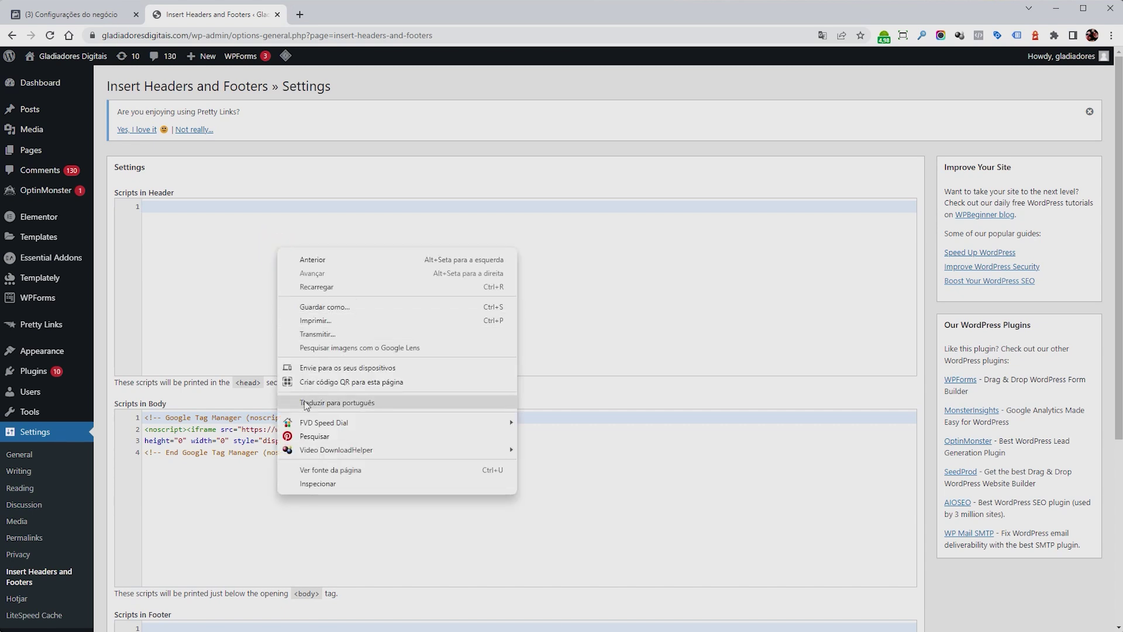
pyautogui.click(216, 250)
pyautogui.hotkey('ctrl', 'v')
pyautogui.scroll(1, 514, 287)
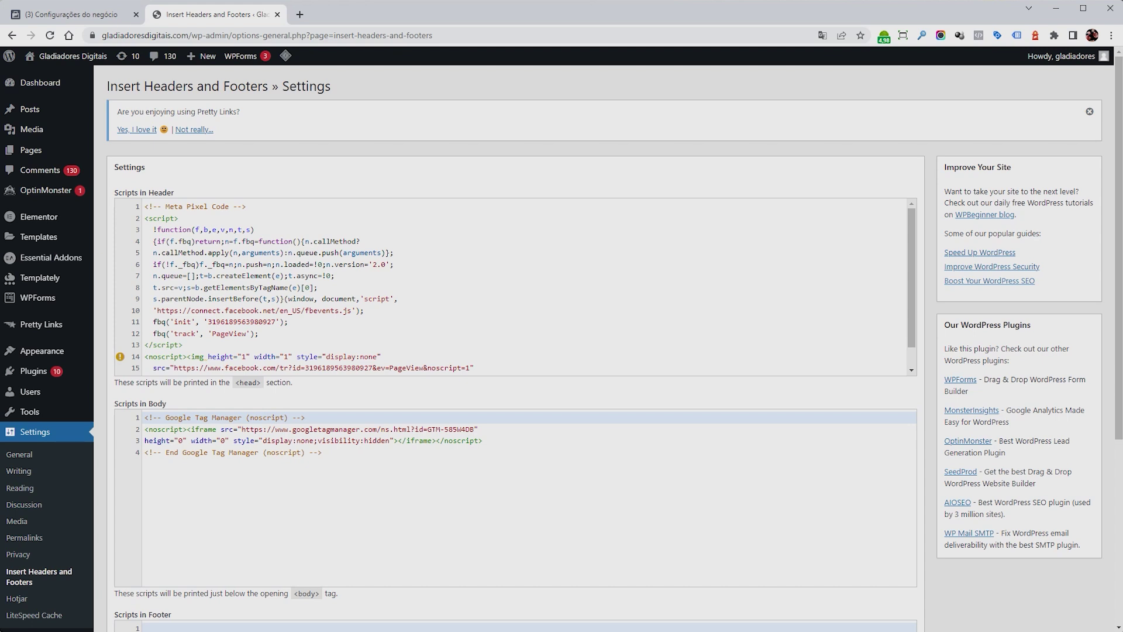
pyautogui.scroll(-7, 519, 493)
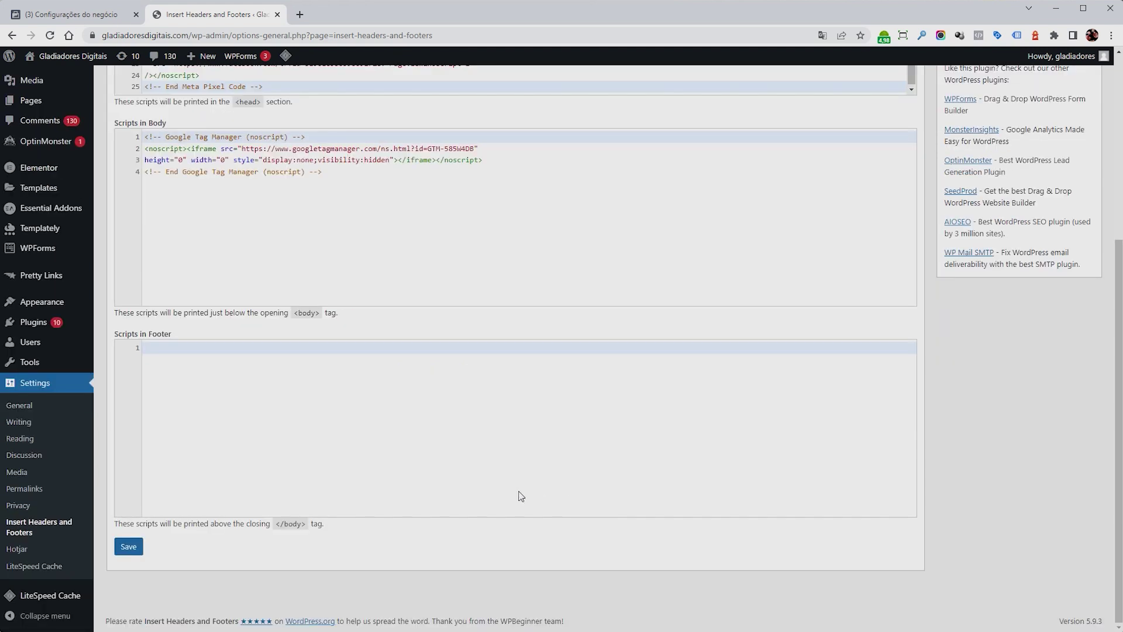
pyautogui.click(143, 548)
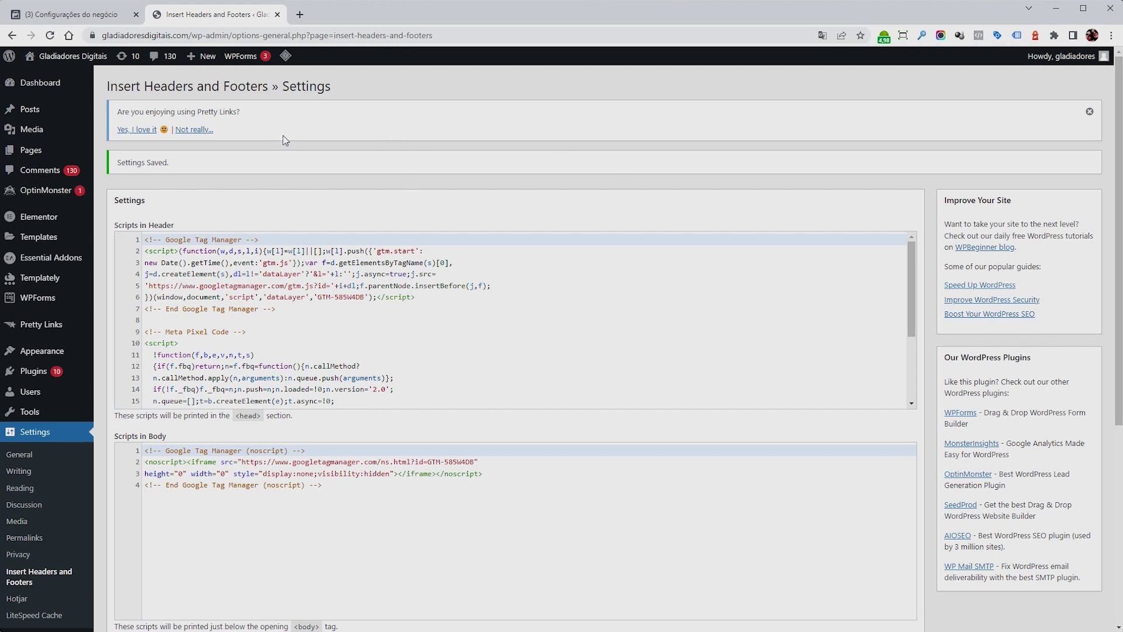
pyautogui.moveTo(102, 35); pyautogui.dragTo(215, 35)
pyautogui.hotkey('ctrl', 'c')
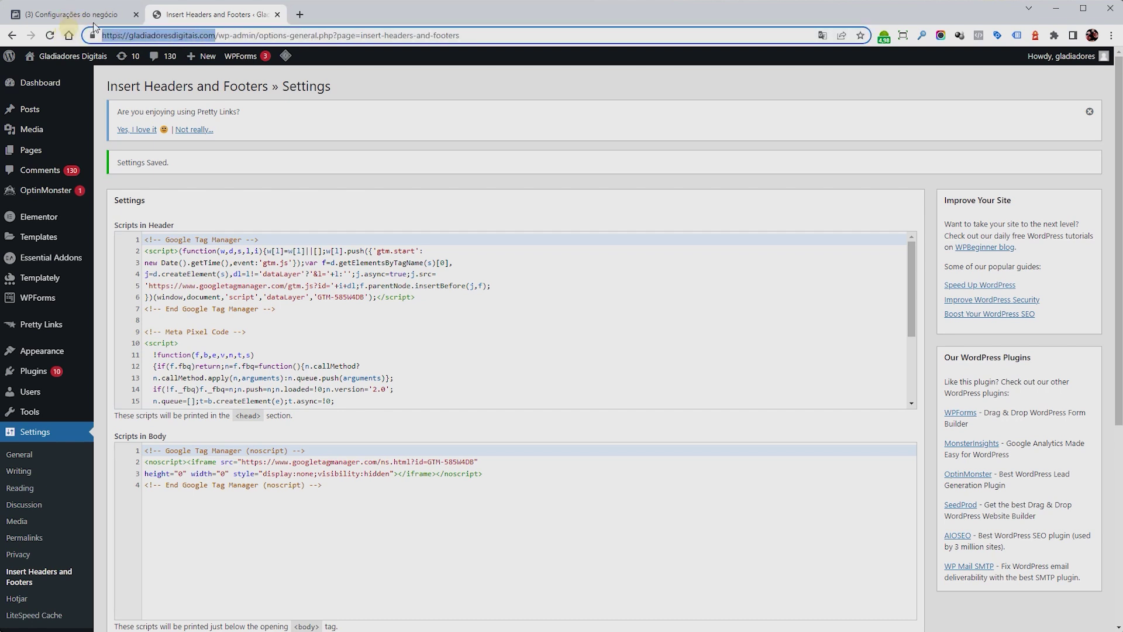
# Paste the site URL into Testar o código de base and send test traffic.
pyautogui.click(90, 20)
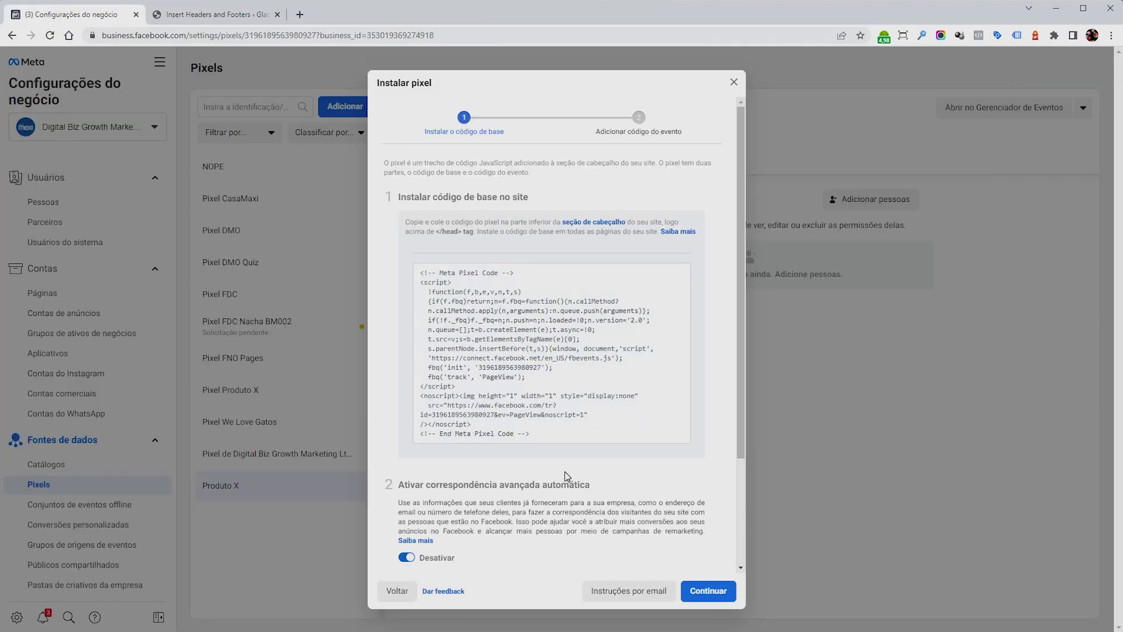
pyautogui.scroll(-2, 561, 450)
pyautogui.click(454, 542)
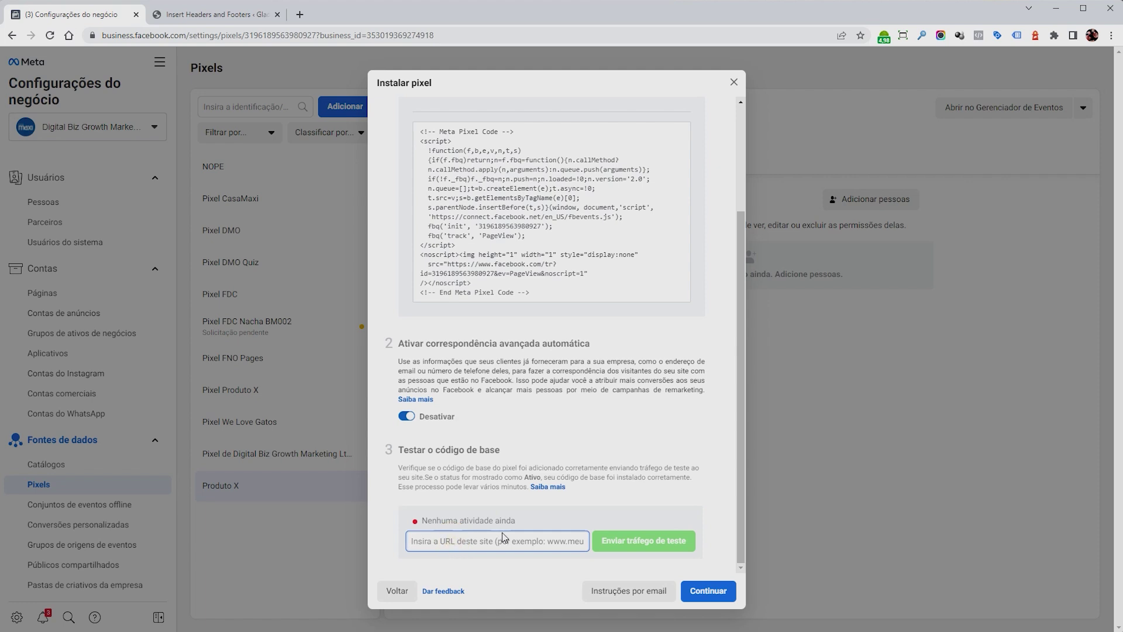
pyautogui.hotkey('ctrl', 'v')
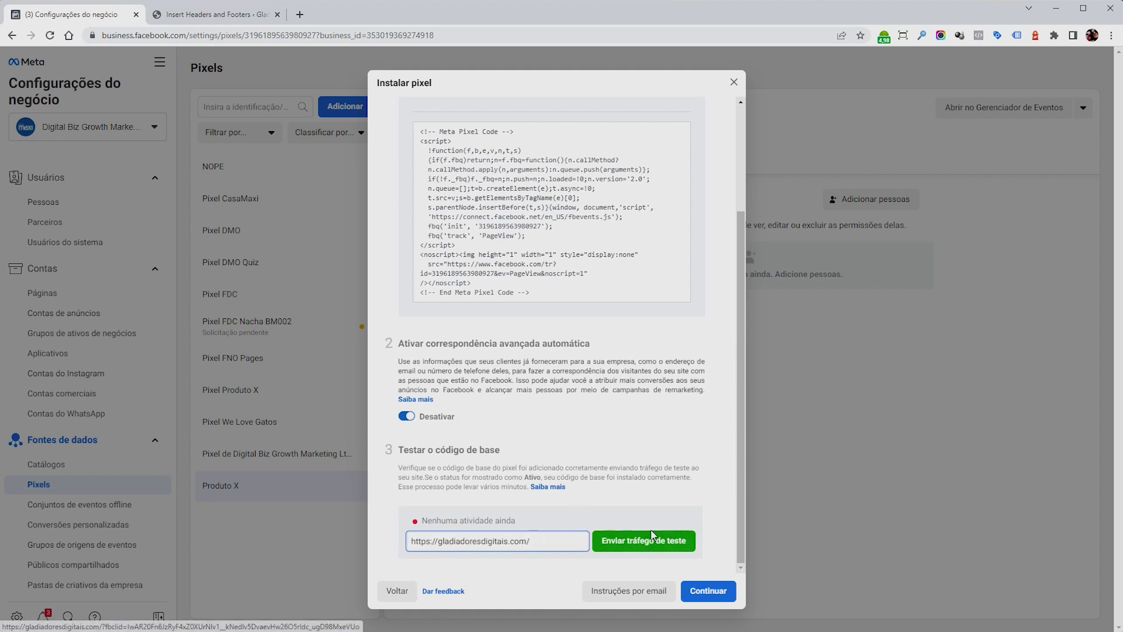
pyautogui.click(645, 541)
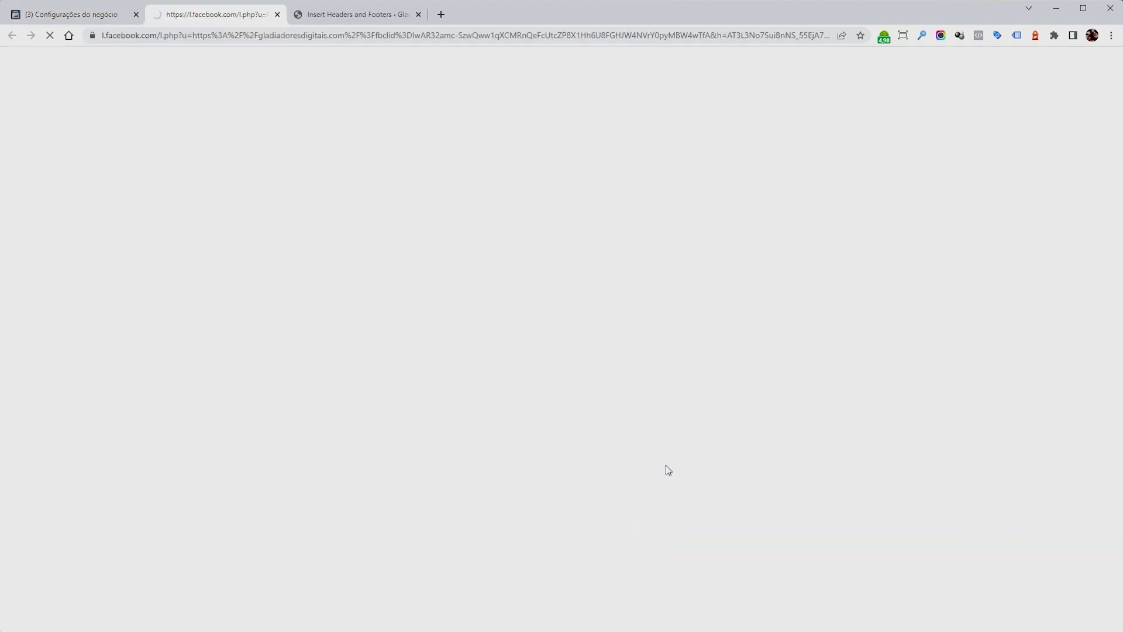
# Confirm the base code test reads Ativo and continue to event setup.
pyautogui.hotkey('ctrl', 'shift', 'Tab')
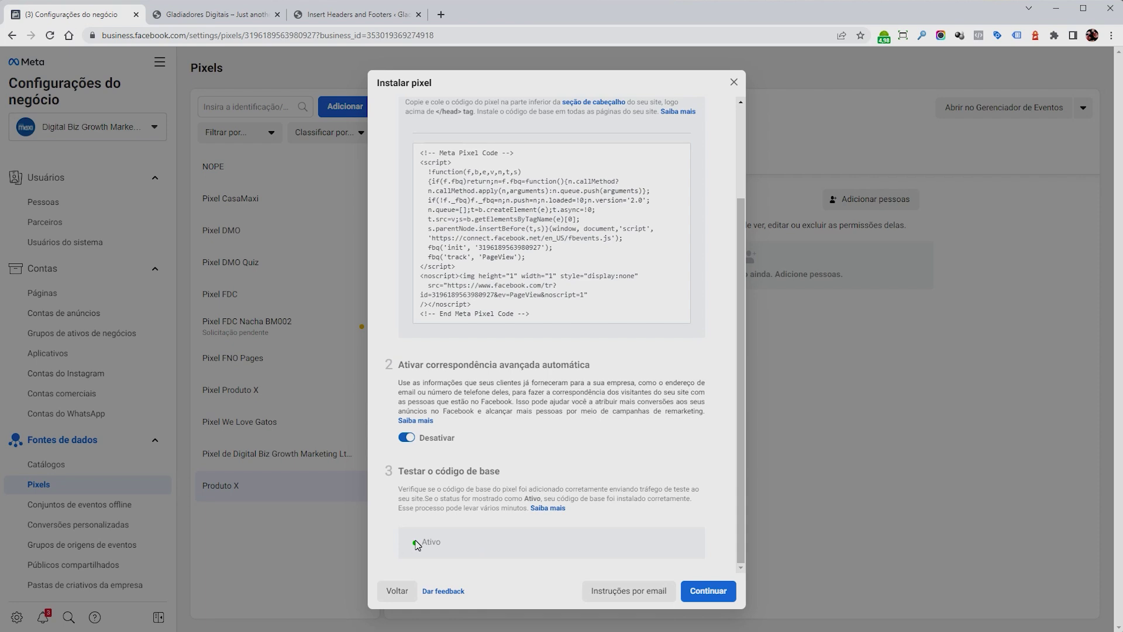
pyautogui.click(187, 14)
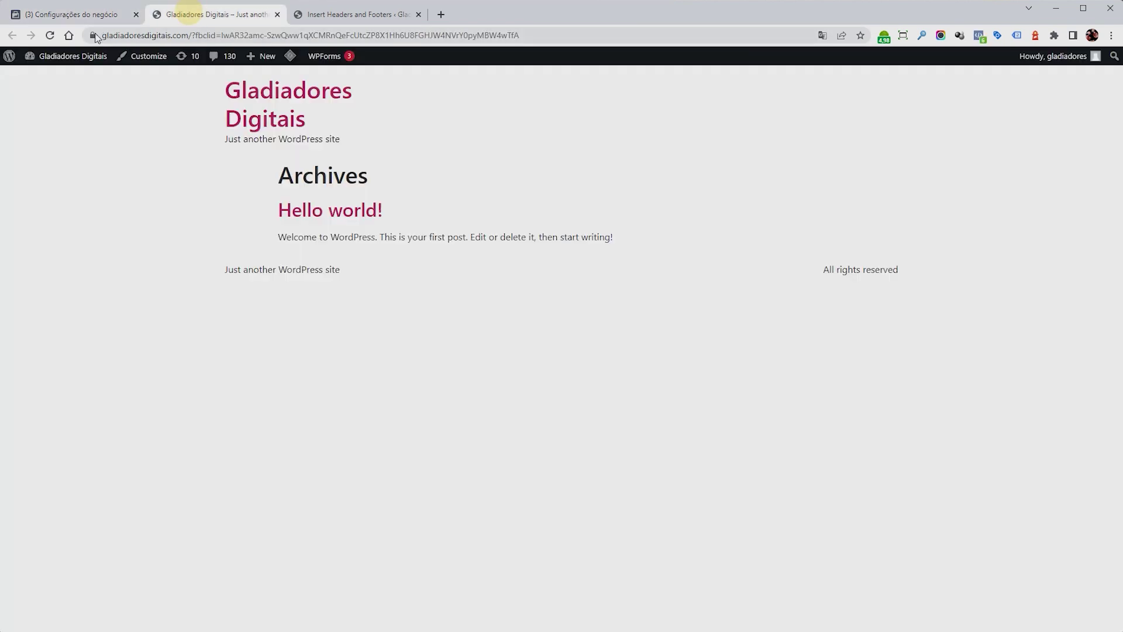
pyautogui.click(89, 13)
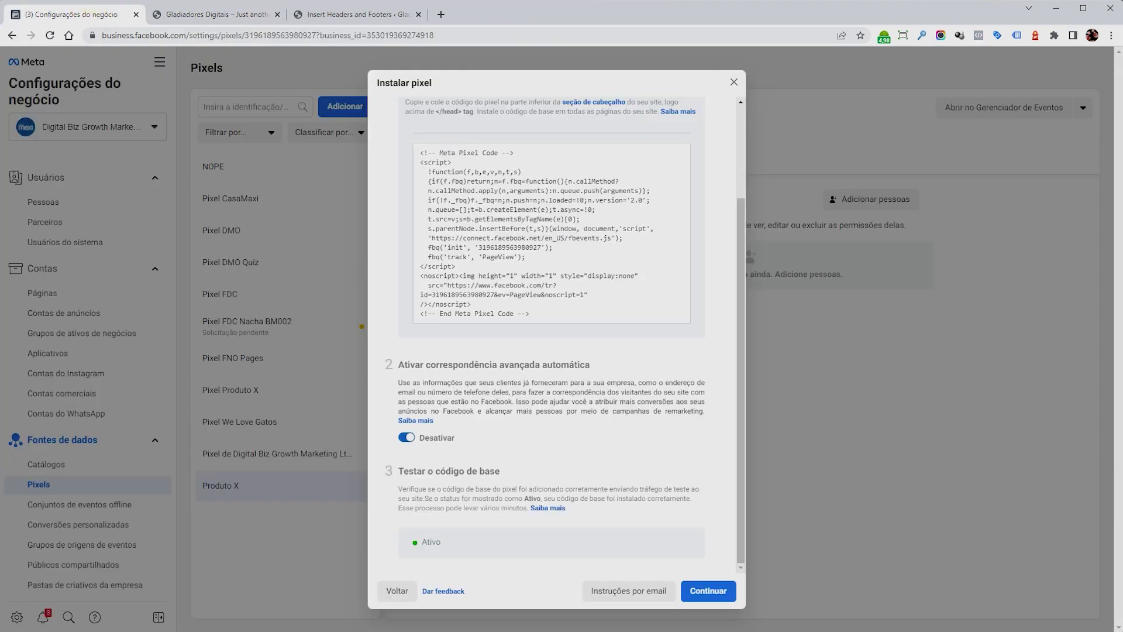
pyautogui.click(417, 539)
pyautogui.click(468, 550)
pyautogui.click(716, 591)
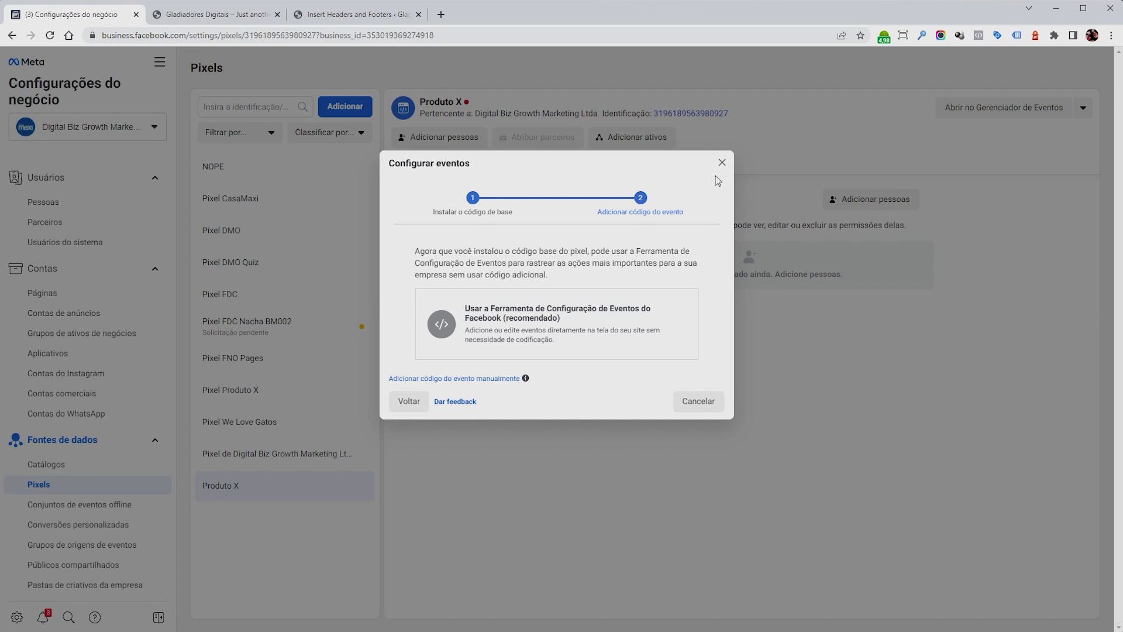
# Skip event setup and assign all five people to Produto X with Gerenciar pixel access.
pyautogui.click(722, 163)
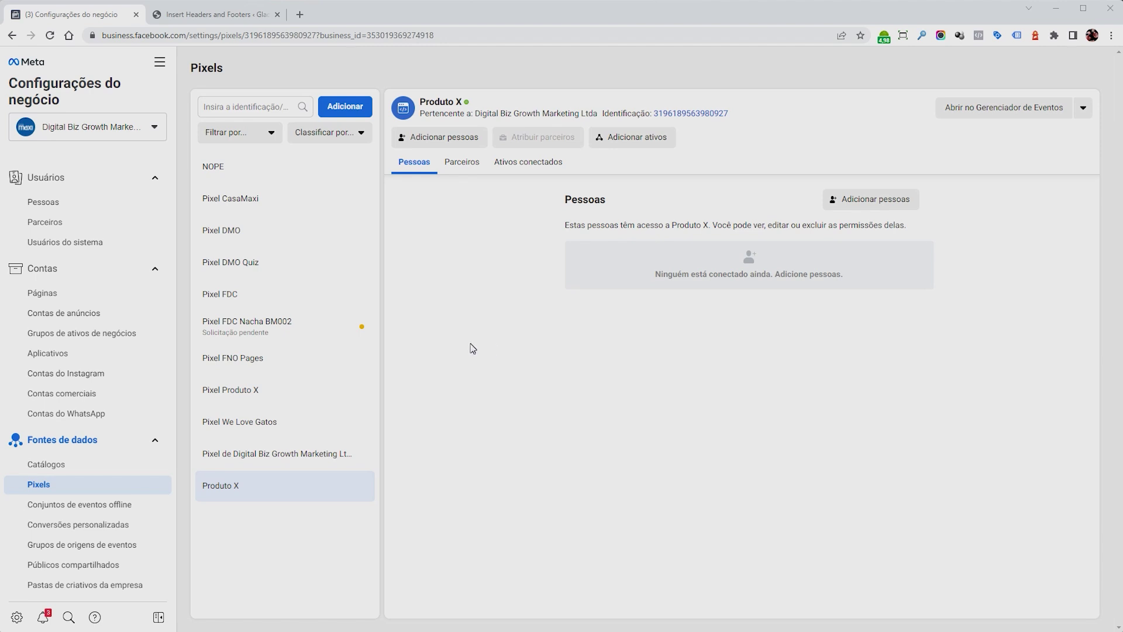
pyautogui.click(445, 138)
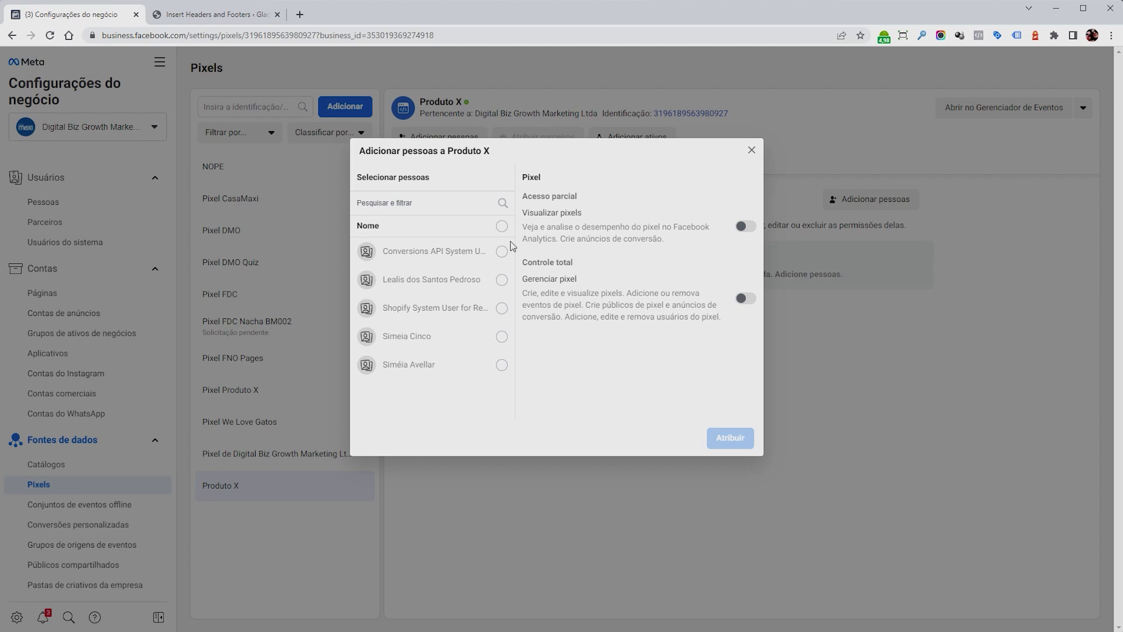
pyautogui.click(502, 365)
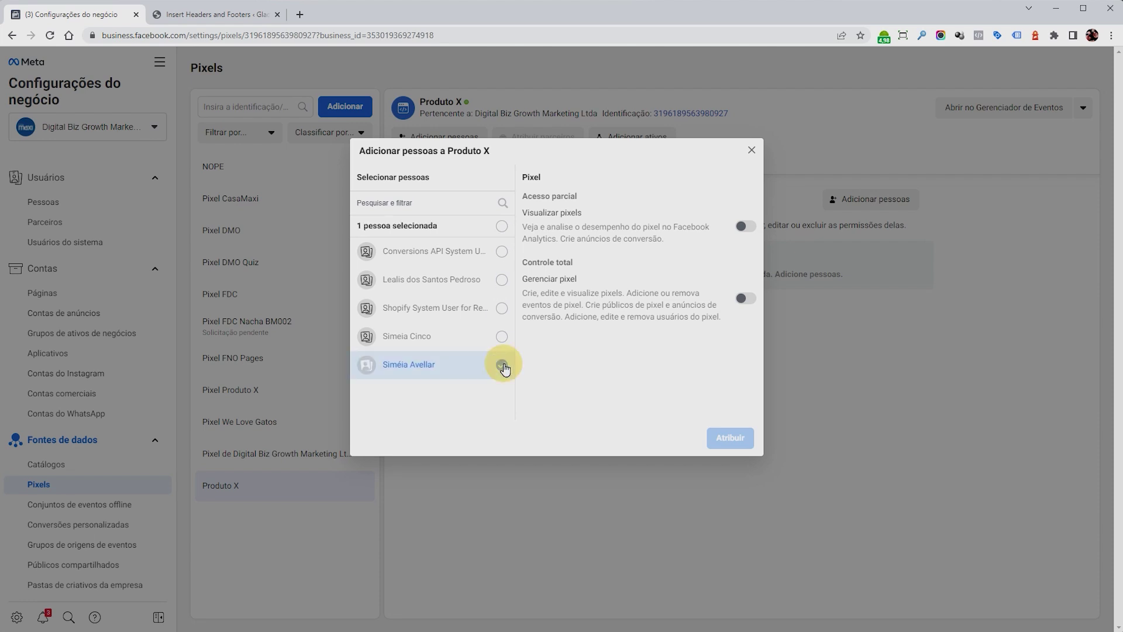
pyautogui.click(502, 226)
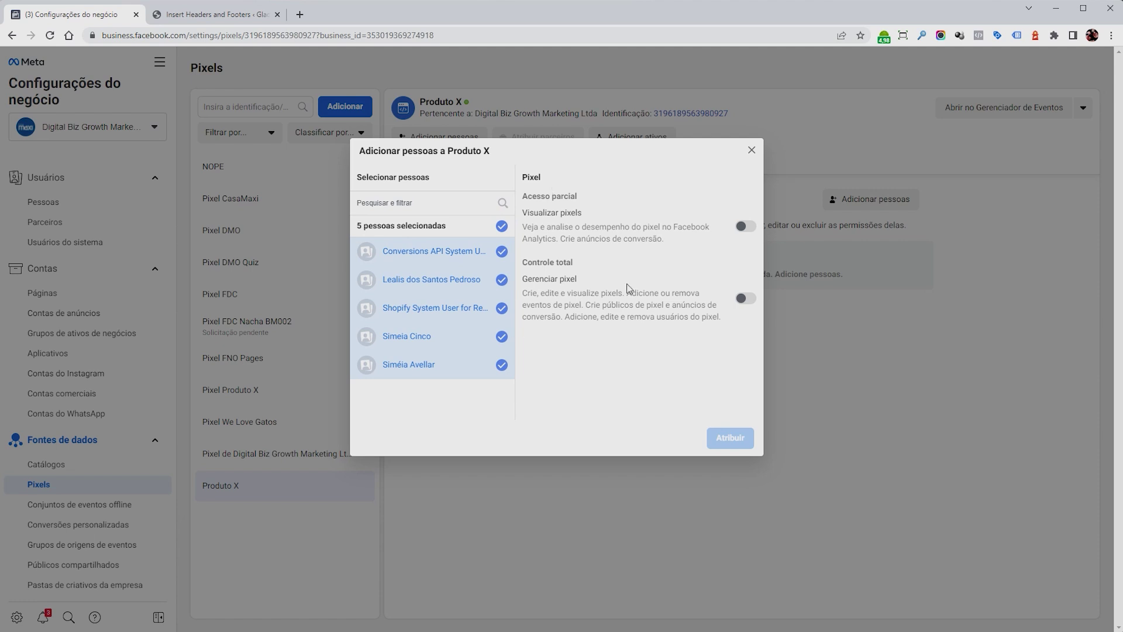
pyautogui.click(745, 298)
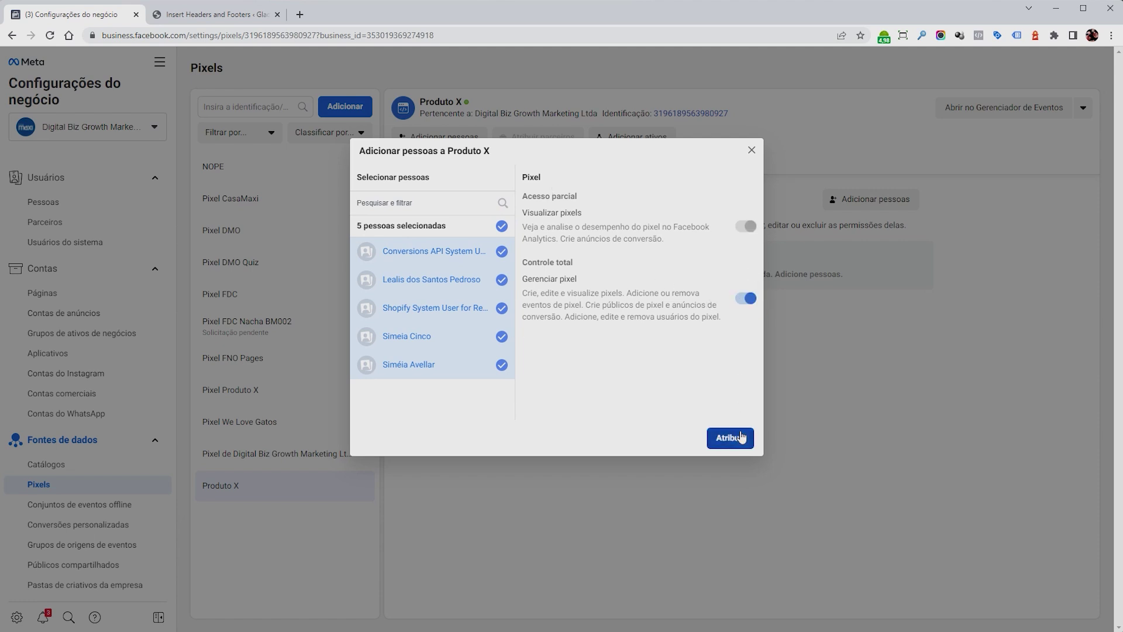
pyautogui.click(730, 437)
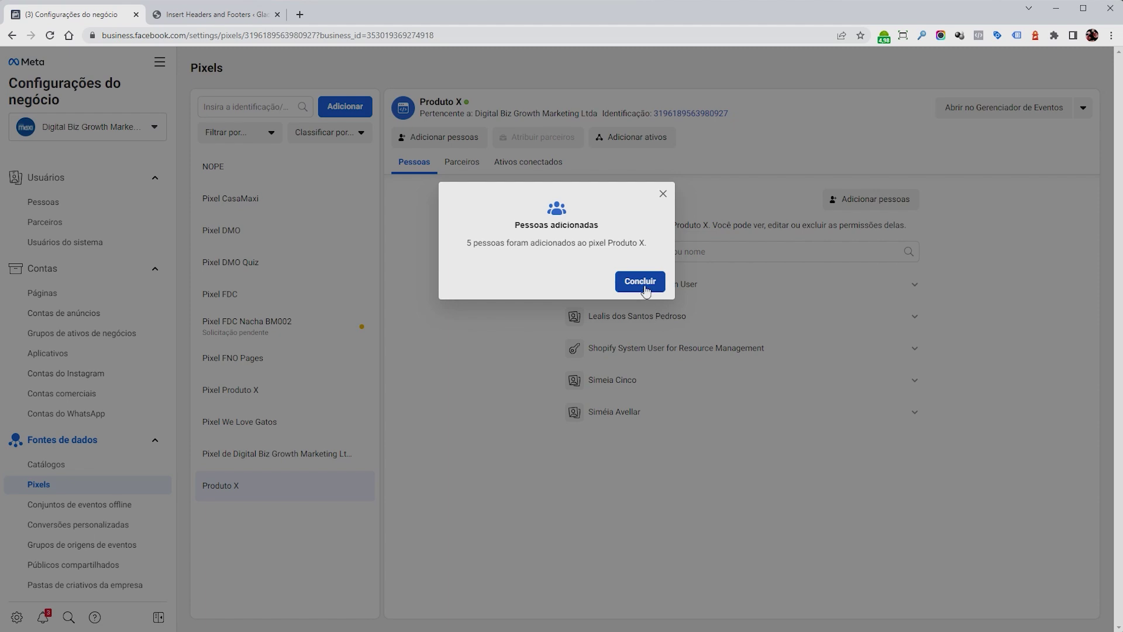
pyautogui.click(643, 283)
# Under Ativos conectados, add all five ad accounts to the pixel.
pyautogui.click(527, 165)
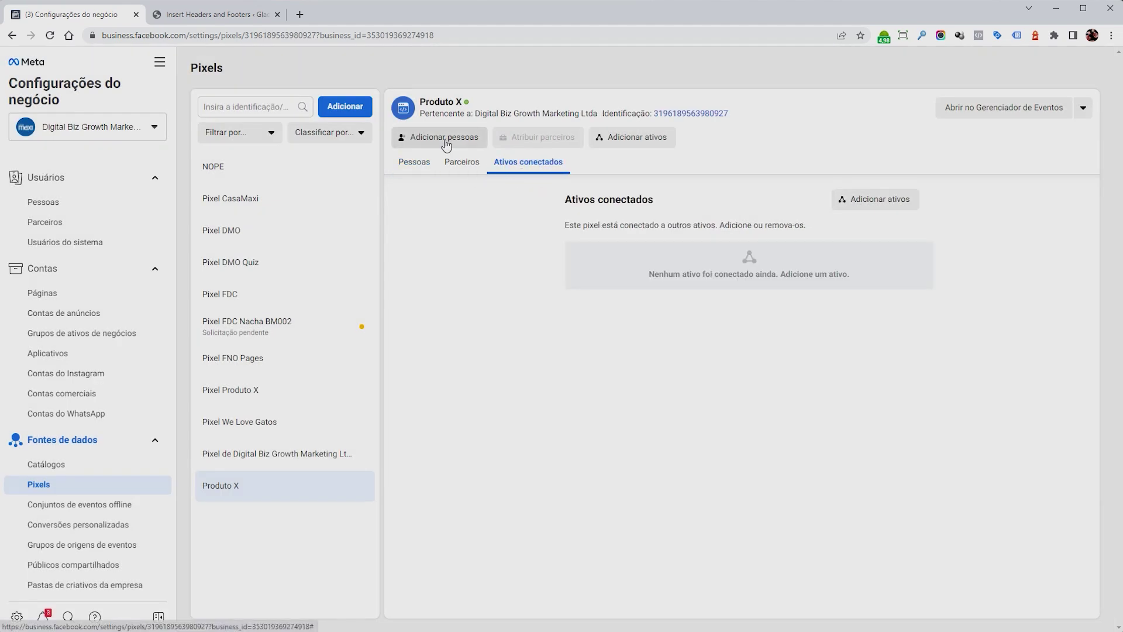
pyautogui.click(635, 138)
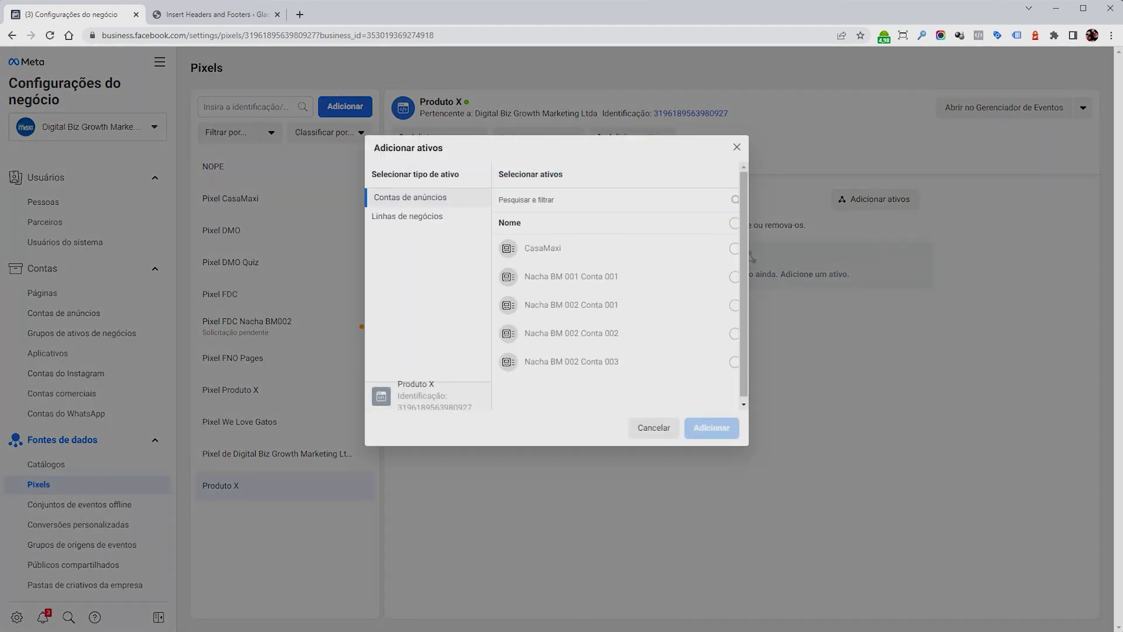
pyautogui.click(734, 223)
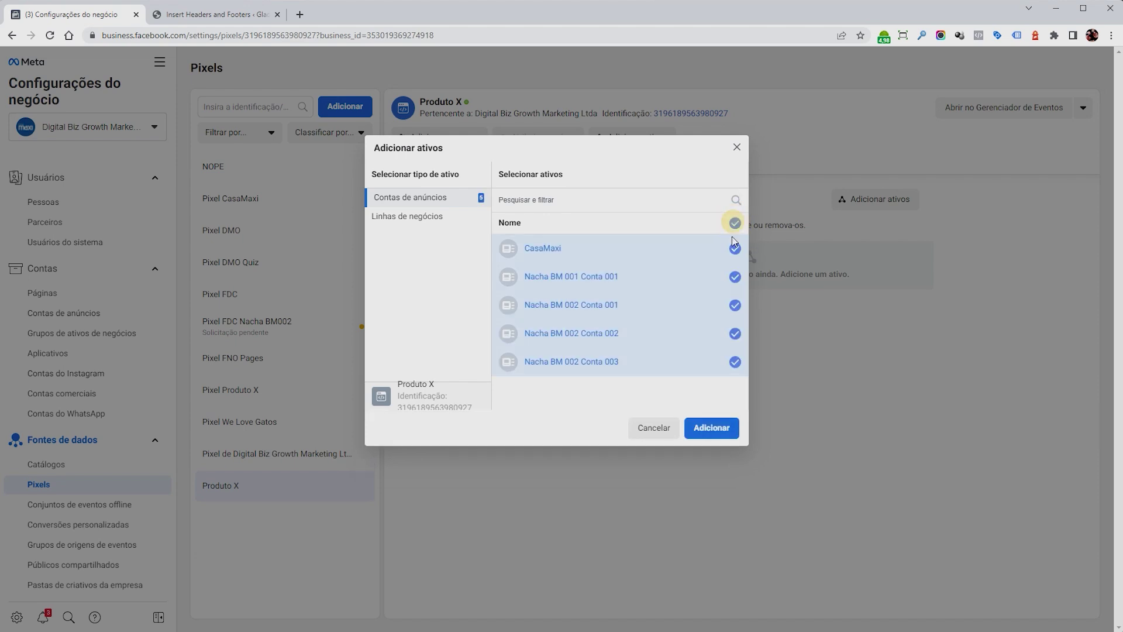
pyautogui.click(714, 428)
pyautogui.click(638, 292)
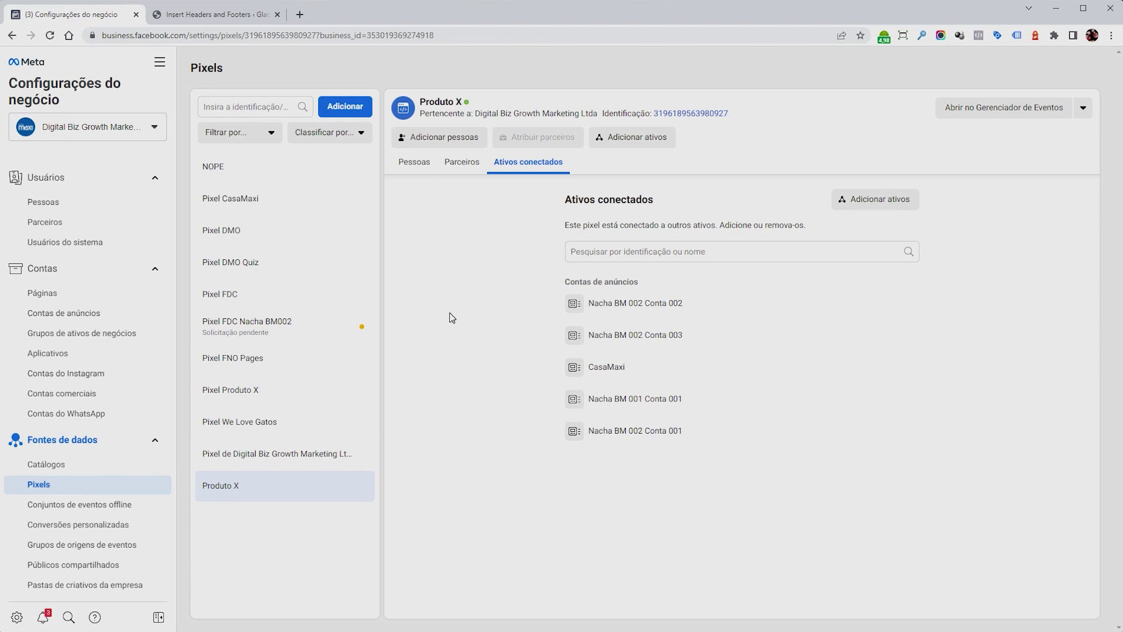
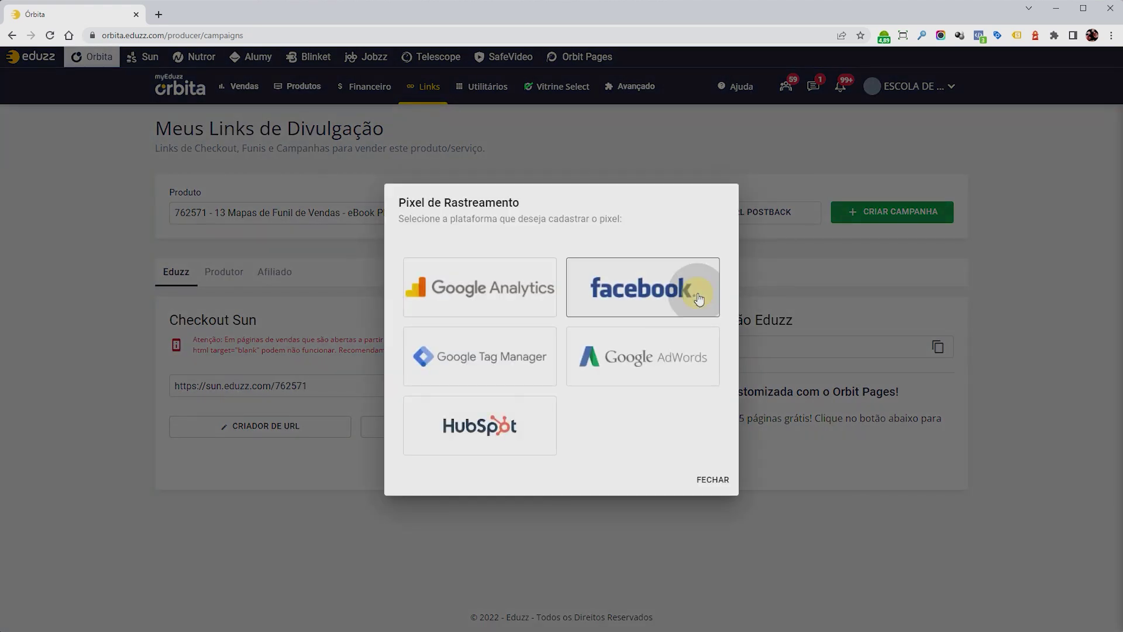
# Paste the Facebook pixel ID into Eduzz Órbita's Pixel de Rastreamento form and save it.
pyautogui.click(698, 299)
pyautogui.rightClick(463, 347)
pyautogui.click(495, 438)
pyautogui.click(709, 459)
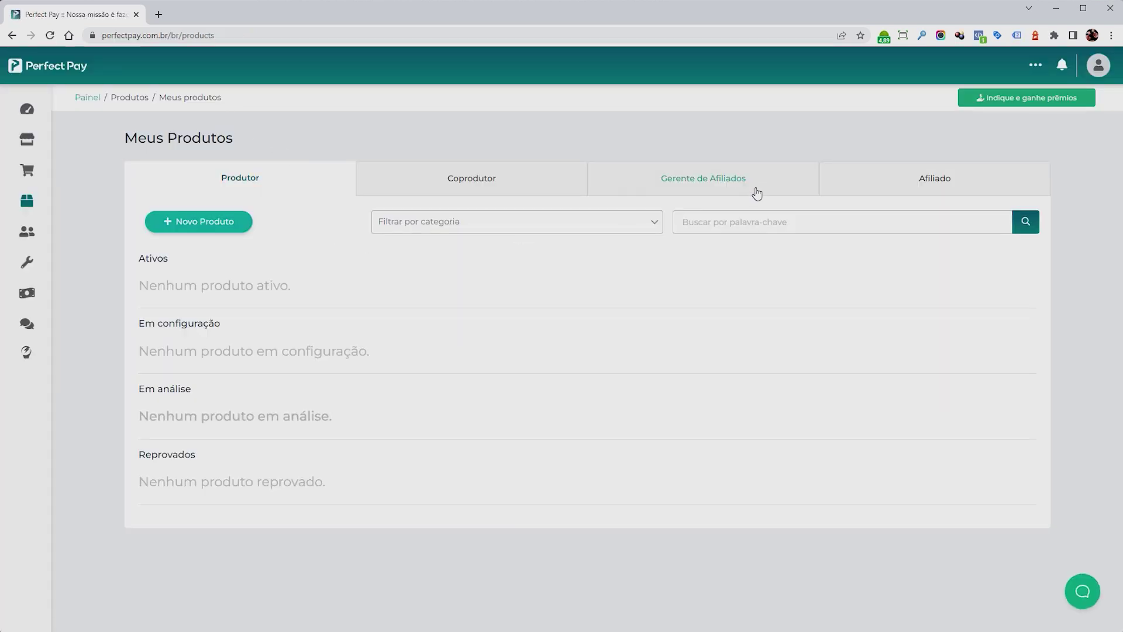
# Open the second affiliate product's default campaign for editing in Perfect Pay.
pyautogui.click(866, 177)
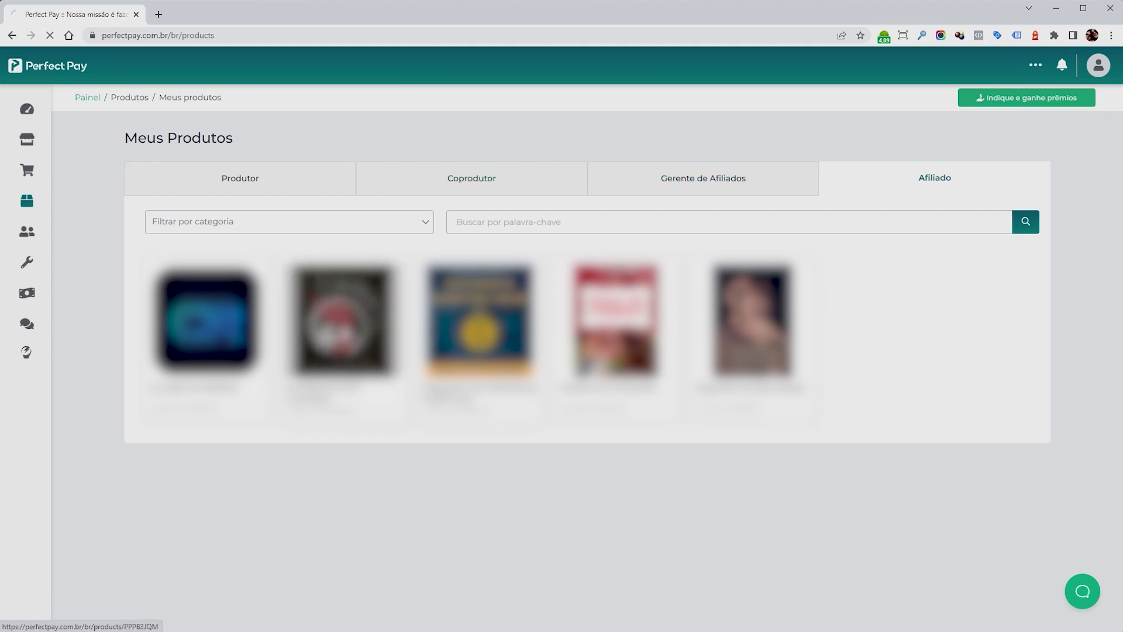
pyautogui.click(344, 322)
pyautogui.click(238, 219)
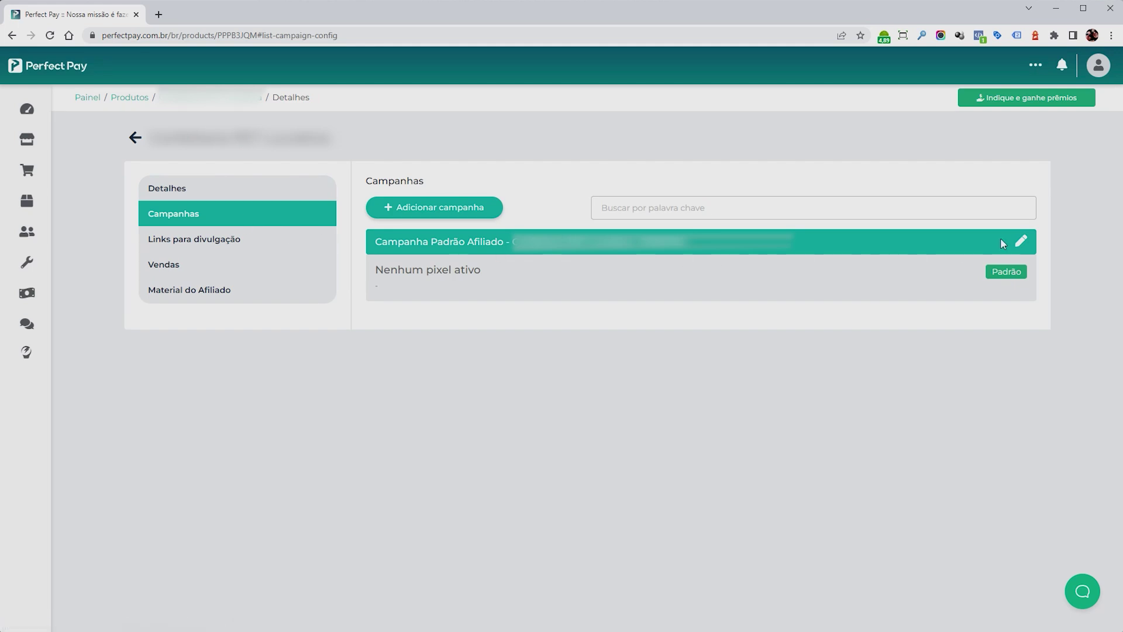
pyautogui.click(1020, 242)
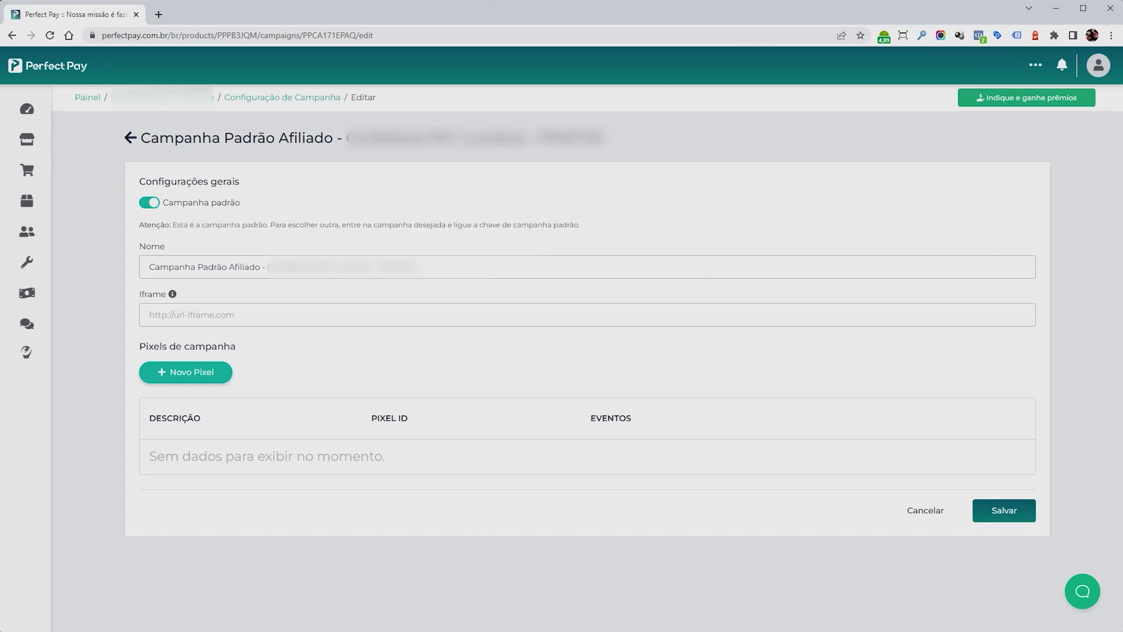
# Add a new pixel 'Meu Pixel Conta X' firing on checkout and approved sales, platform Facebook.
pyautogui.click(179, 374)
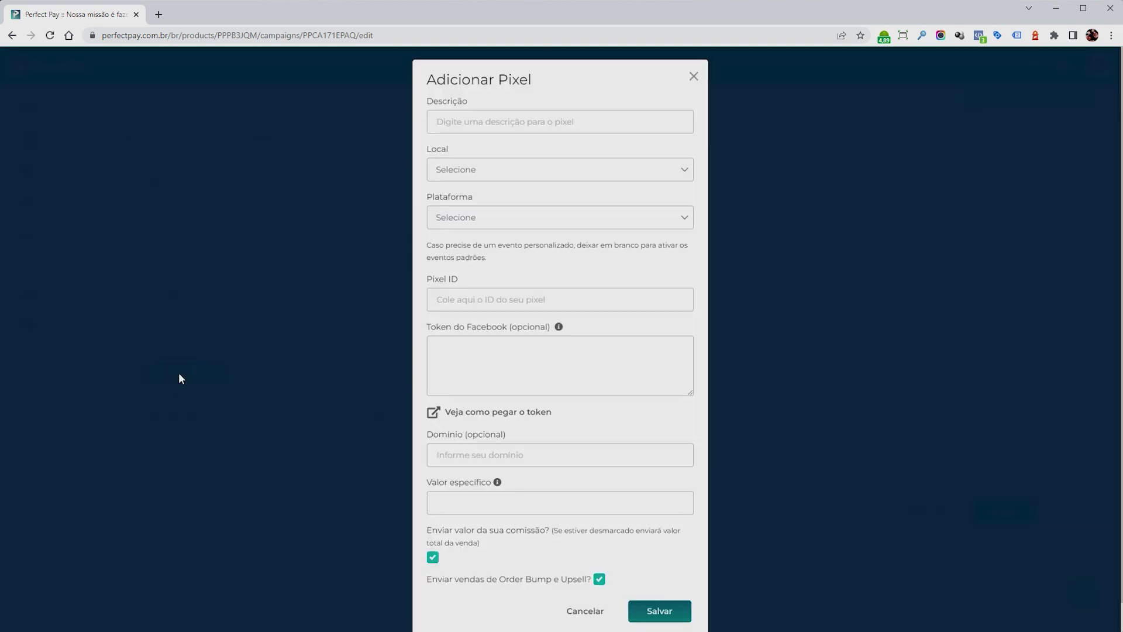
pyautogui.click(490, 126)
pyautogui.write('Meu Pixel Conta X')
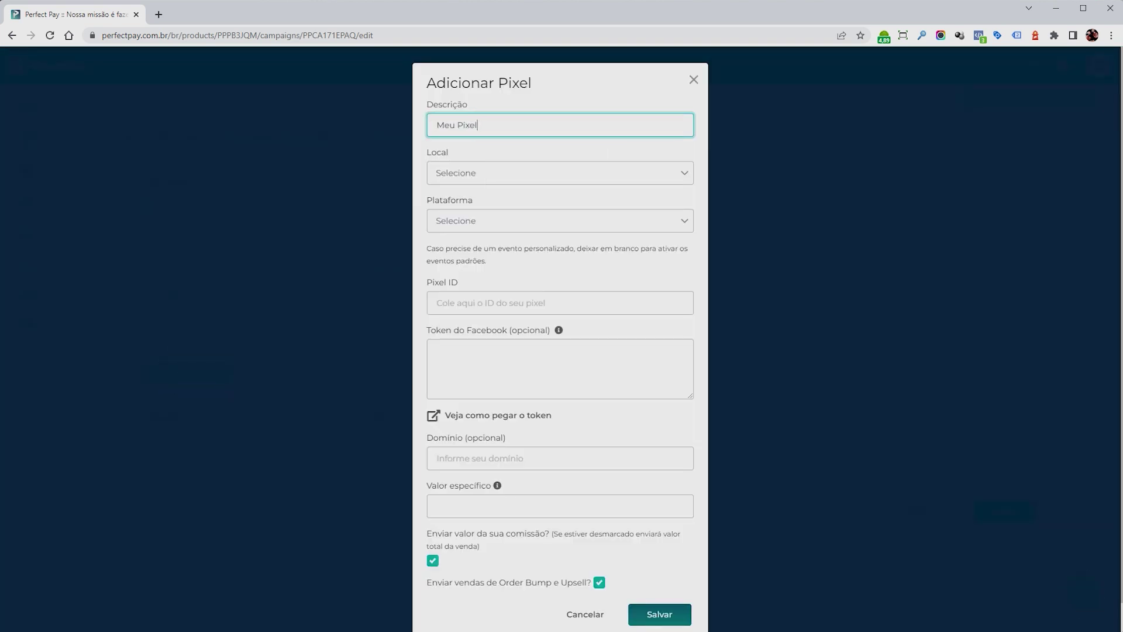
pyautogui.click(523, 175)
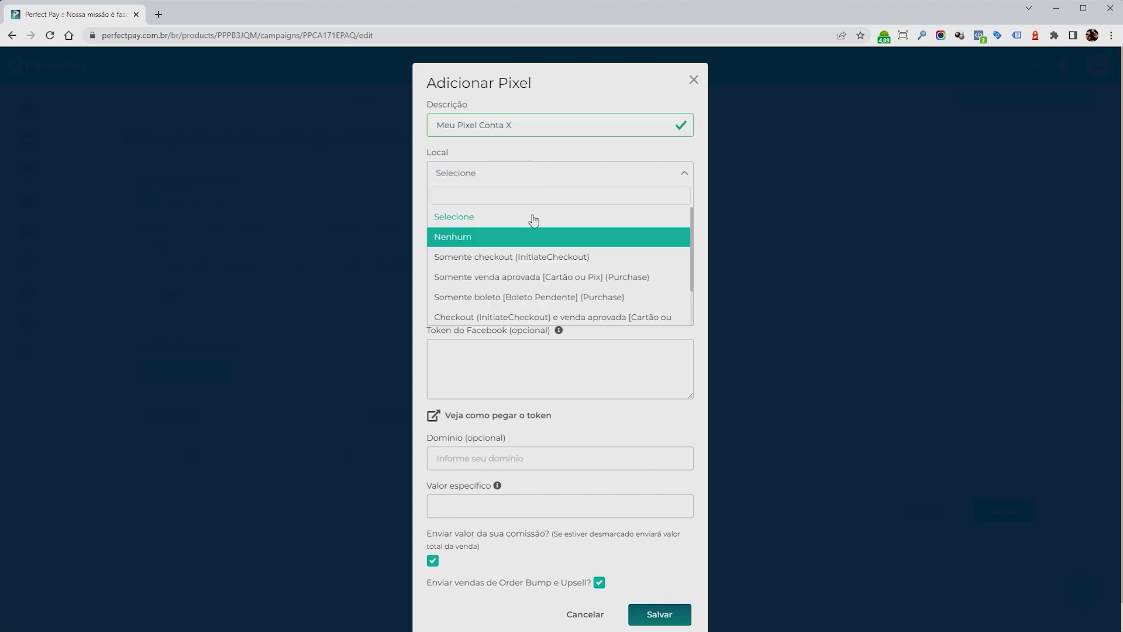
pyautogui.click(621, 319)
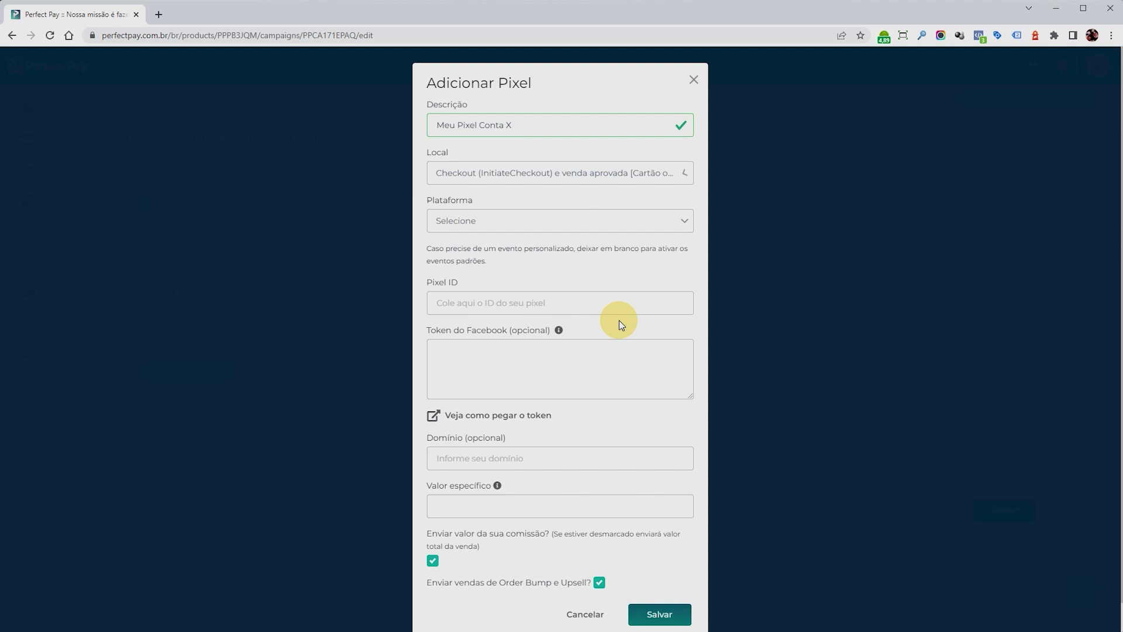
pyautogui.click(608, 227)
pyautogui.click(587, 285)
# Paste the Facebook pixel ID, then save the pixel and the campaign.
pyautogui.click(553, 303)
pyautogui.rightClick(574, 303)
pyautogui.click(578, 377)
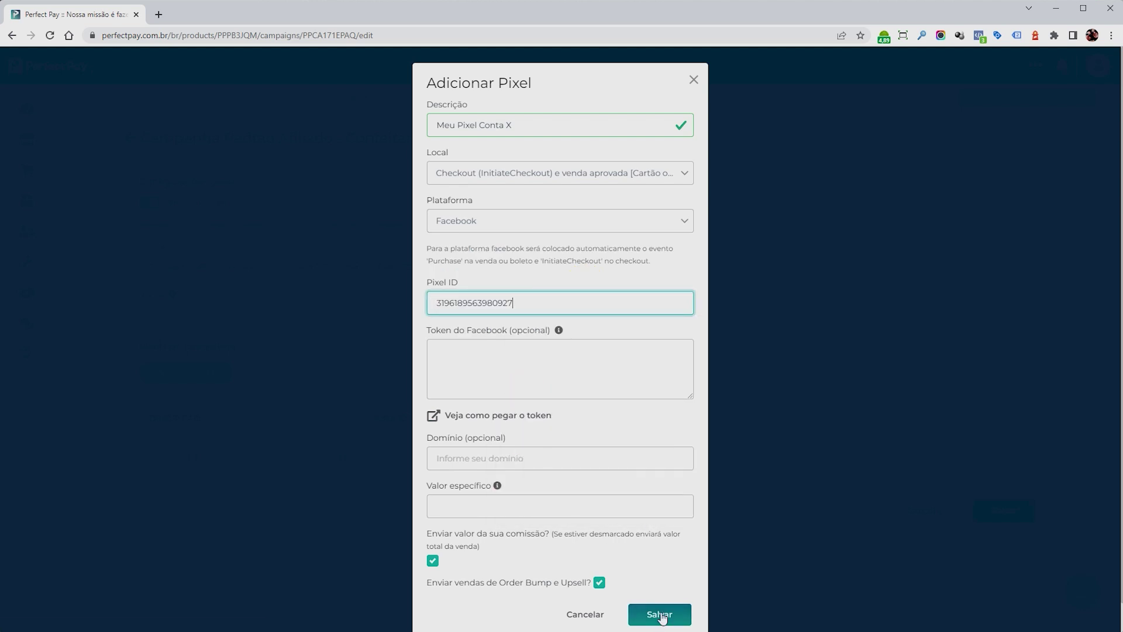
pyautogui.click(659, 615)
pyautogui.click(1017, 536)
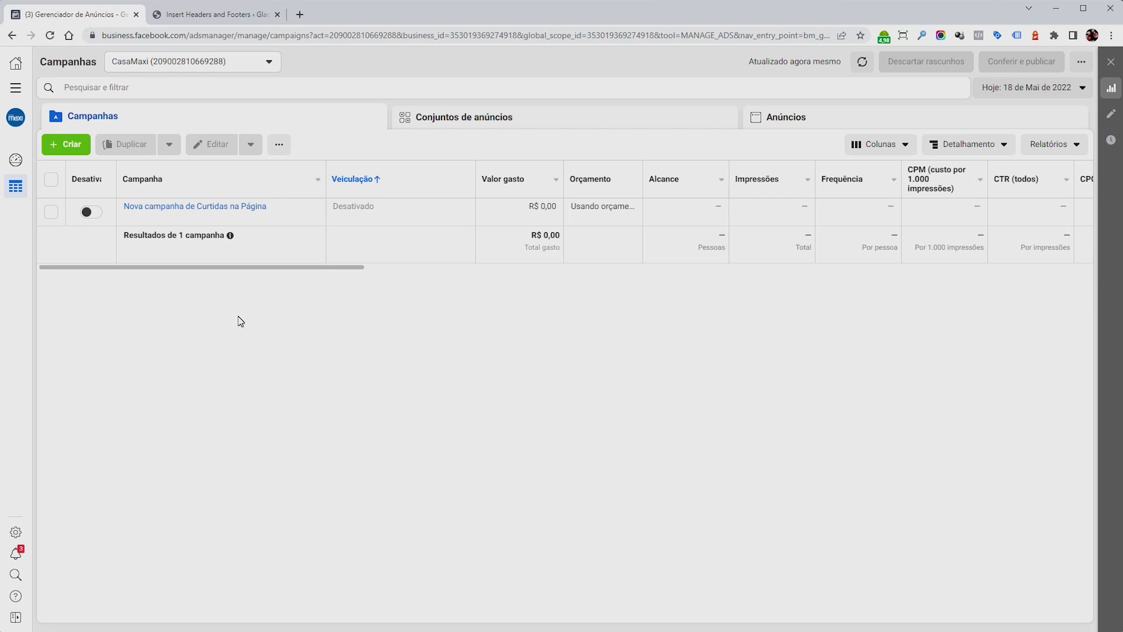
# Create a new draft campaign with the Conversões objective.
pyautogui.click(70, 145)
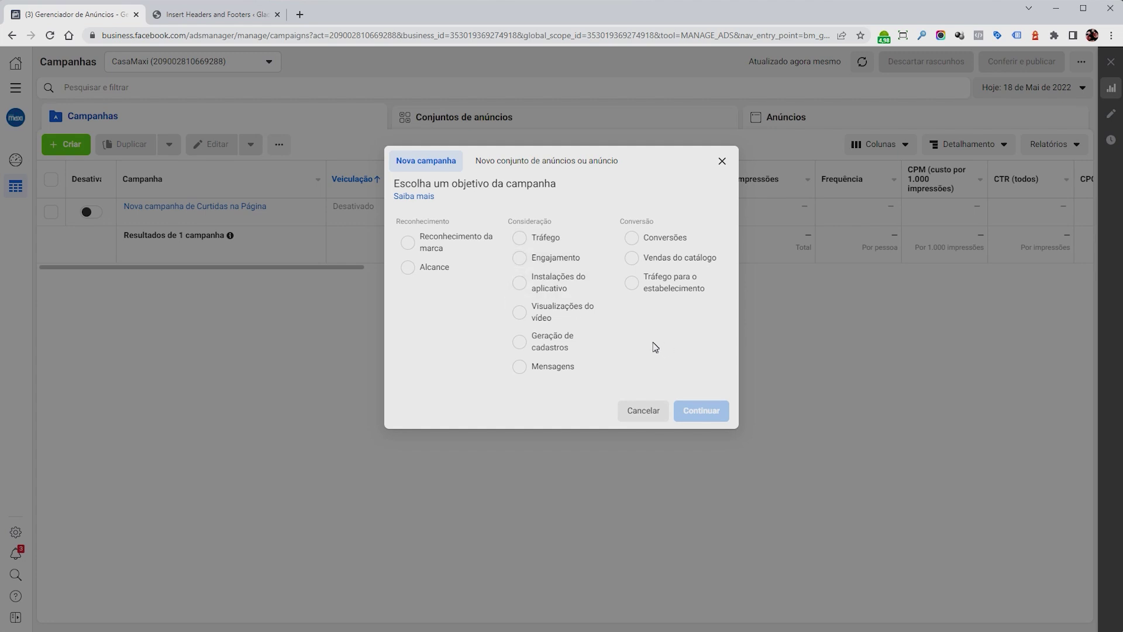
pyautogui.click(658, 242)
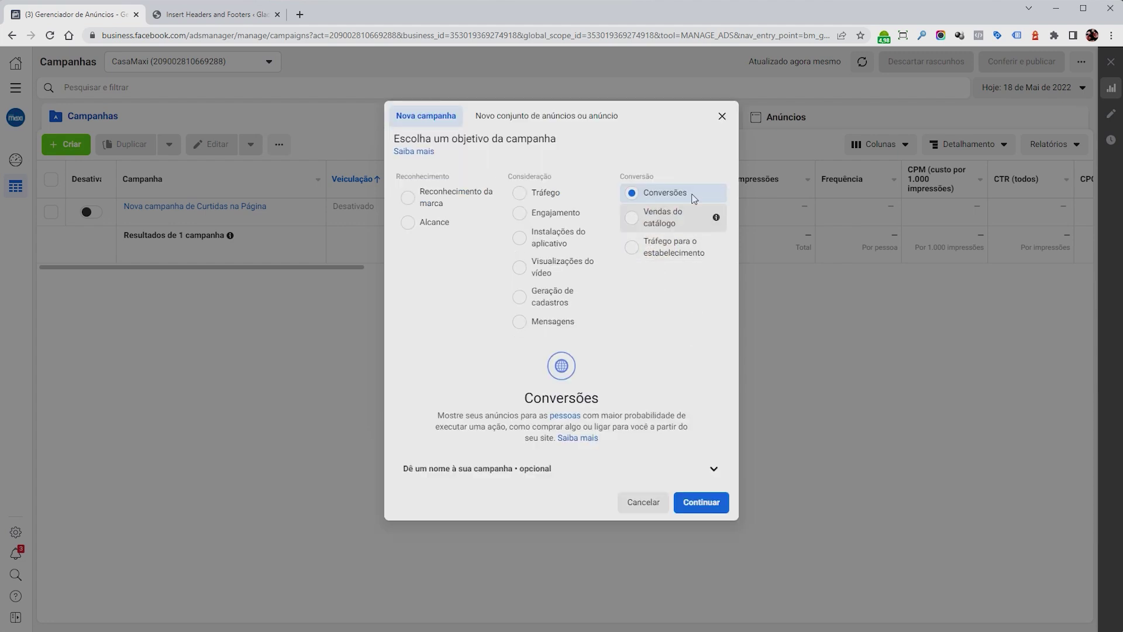
pyautogui.click(715, 509)
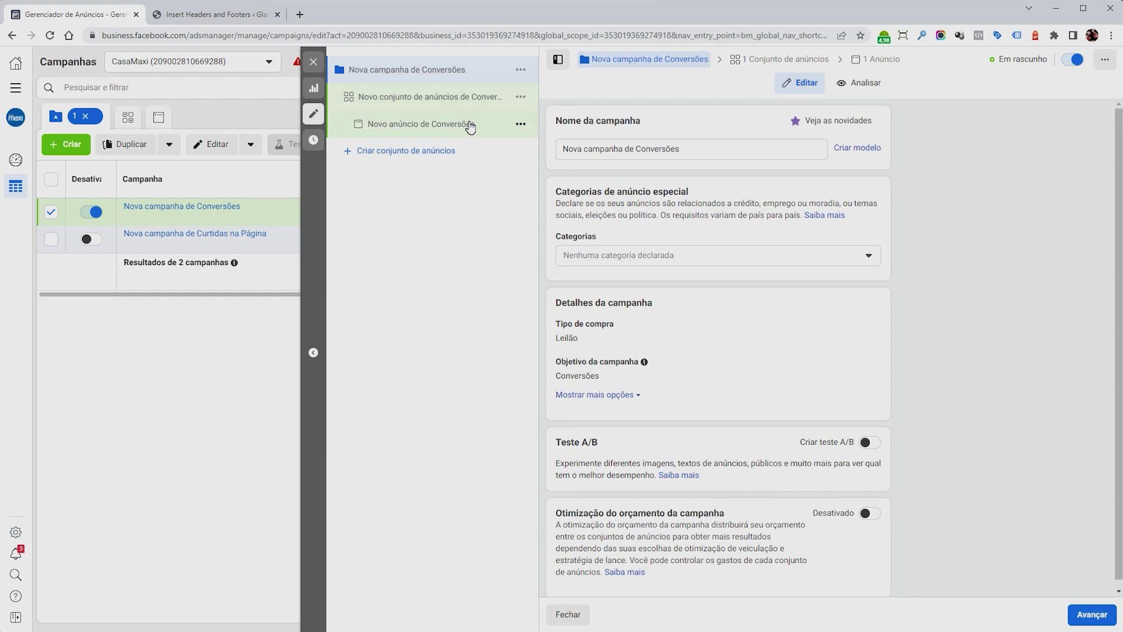
# Rename the campaign to 'Campanha 1' and leave special ad categories empty.
pyautogui.moveTo(691, 148); pyautogui.dragTo(534, 144)
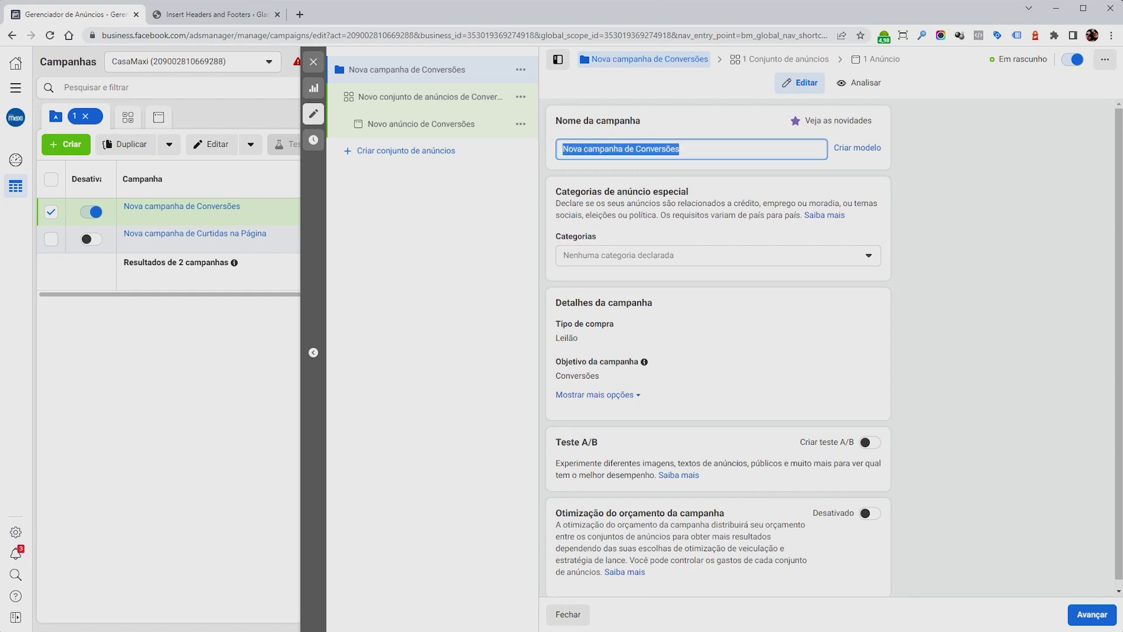
pyautogui.write('Campanha 1')
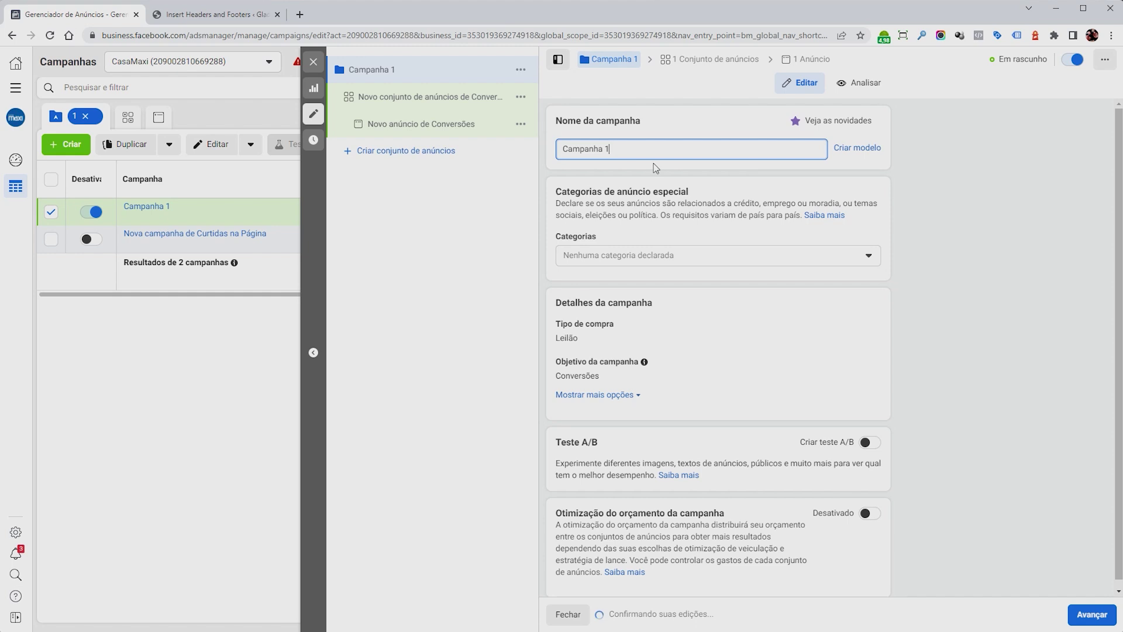
pyautogui.moveTo(556, 192); pyautogui.dragTo(716, 195)
pyautogui.click(721, 195)
pyautogui.click(698, 256)
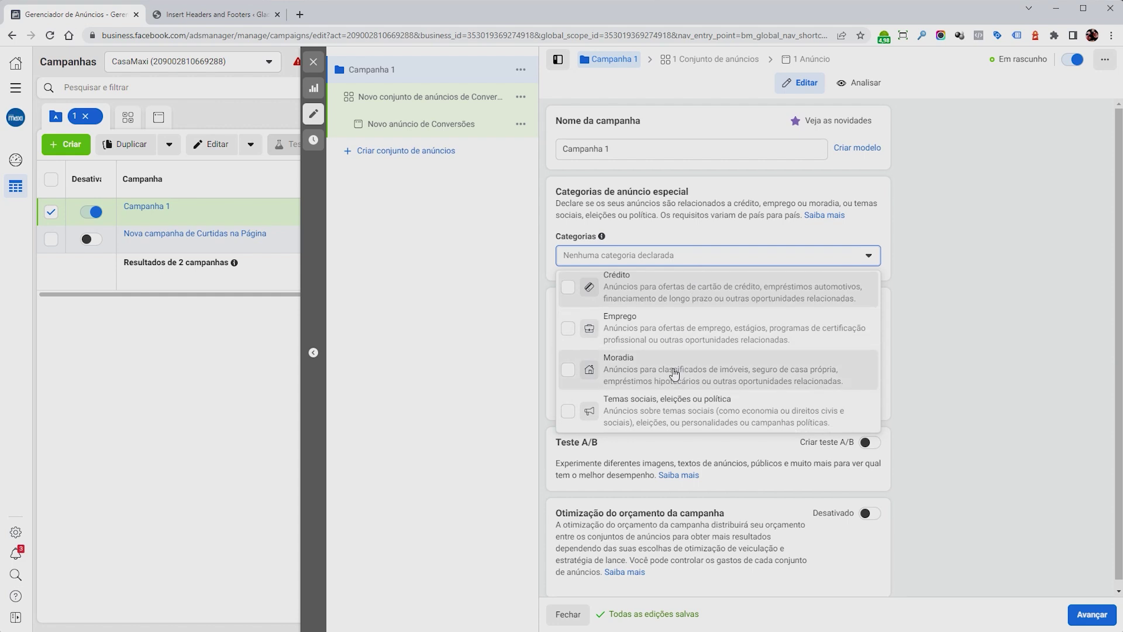
pyautogui.click(674, 258)
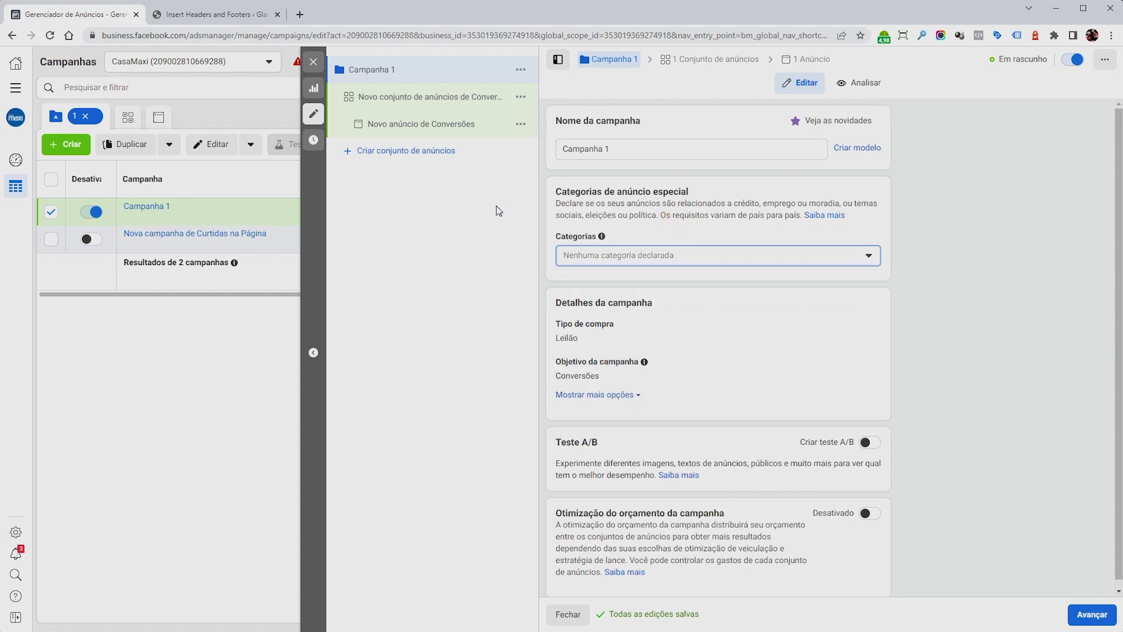
pyautogui.click(560, 282)
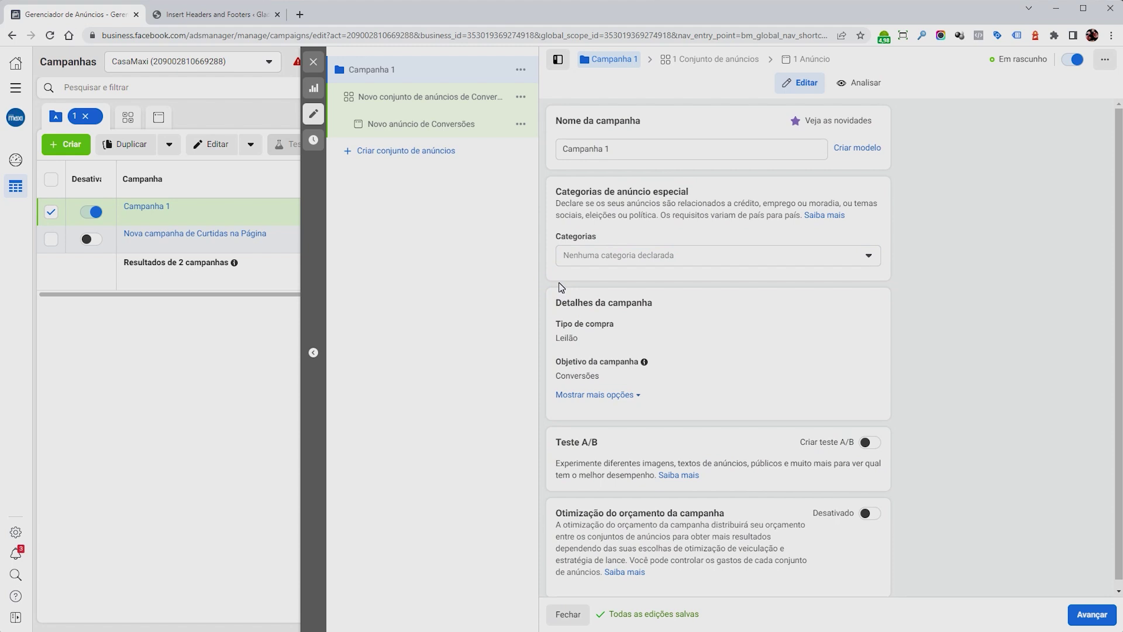
# Review the campaign details, A/B test and budget optimisation sections, then proceed to the ad set.
pyautogui.moveTo(576, 302); pyautogui.dragTo(637, 302)
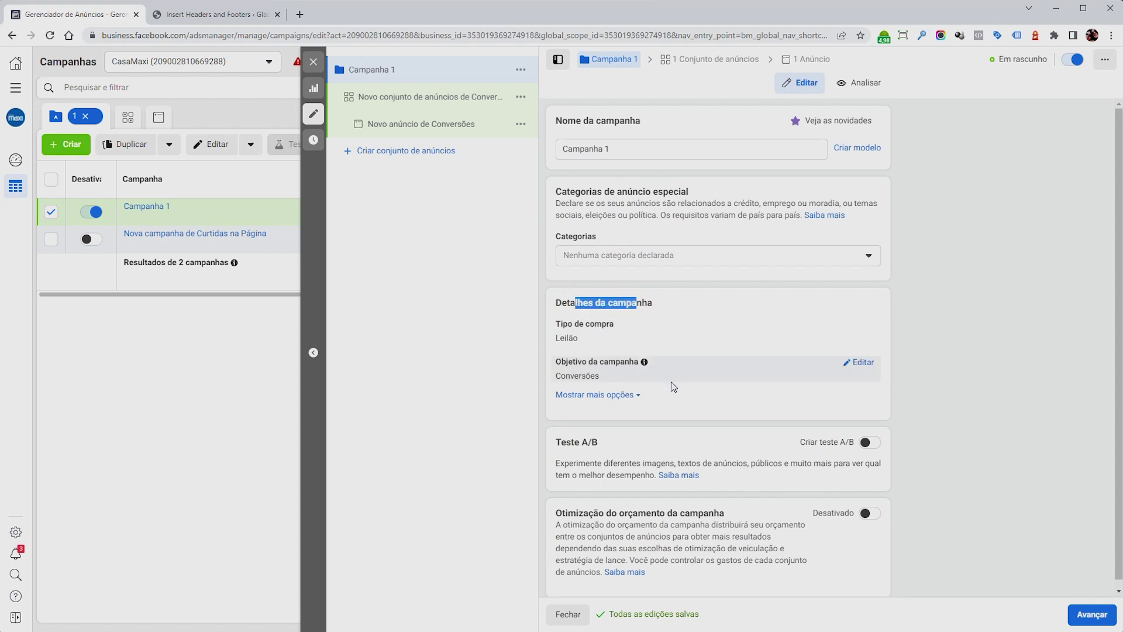
pyautogui.scroll(-1, 668, 404)
pyautogui.moveTo(554, 434); pyautogui.dragTo(614, 434)
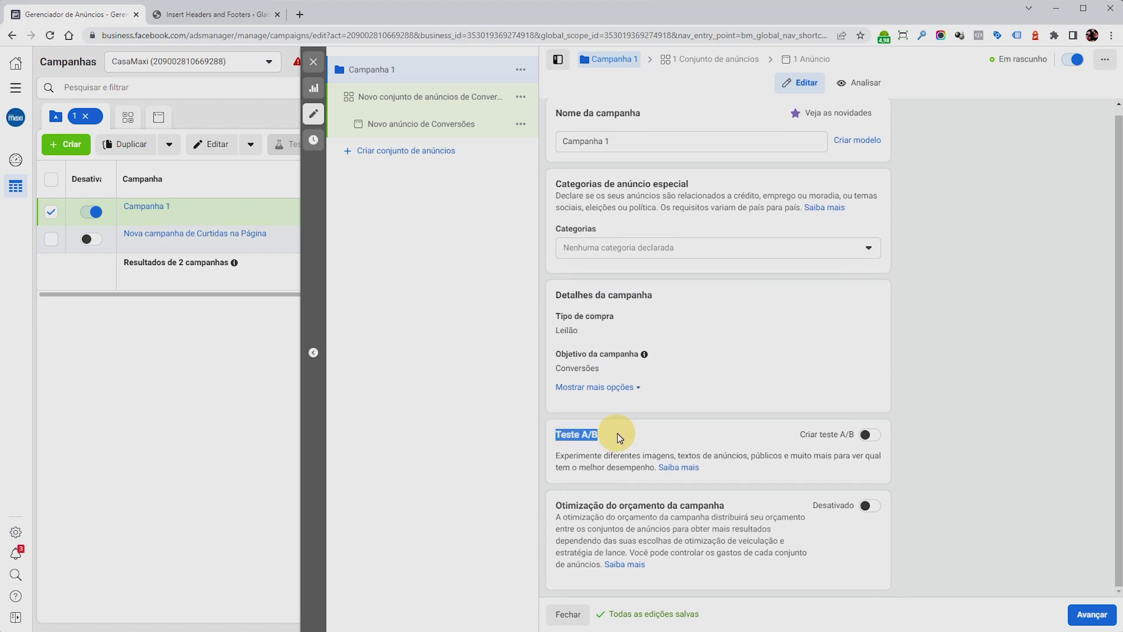
pyautogui.scroll(1, 718, 351)
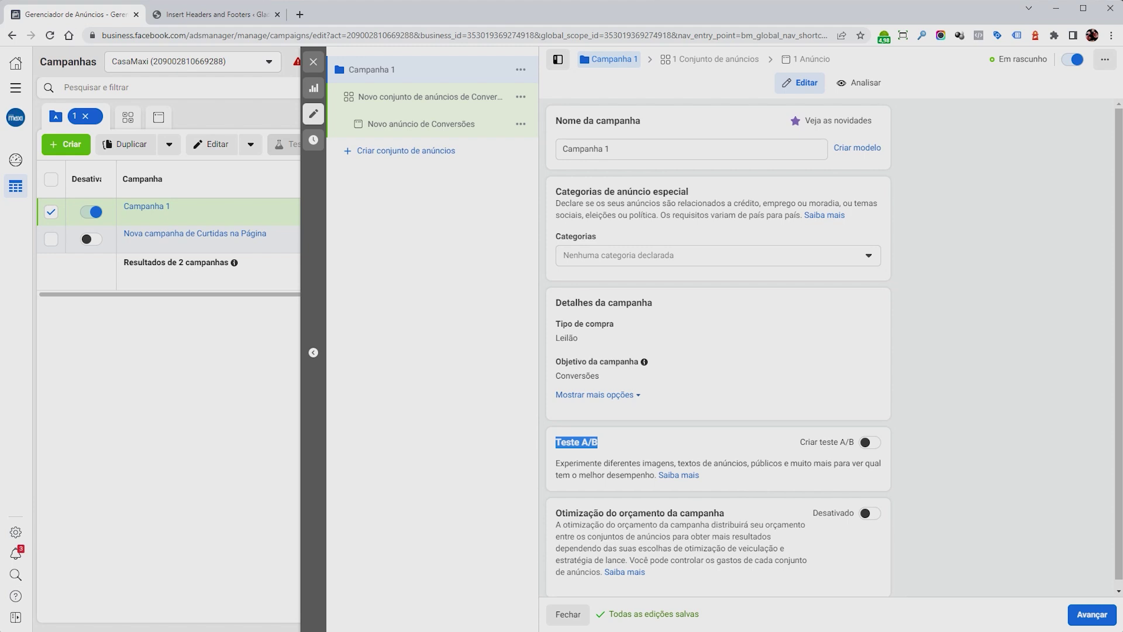
pyautogui.moveTo(555, 512); pyautogui.dragTo(715, 514)
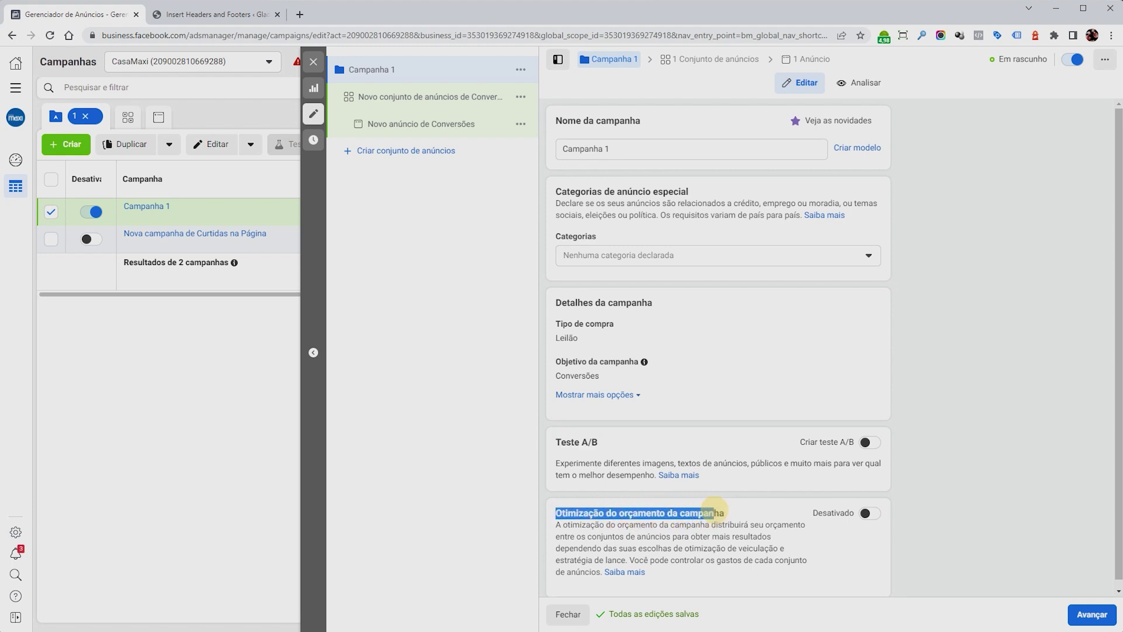
pyautogui.click(715, 515)
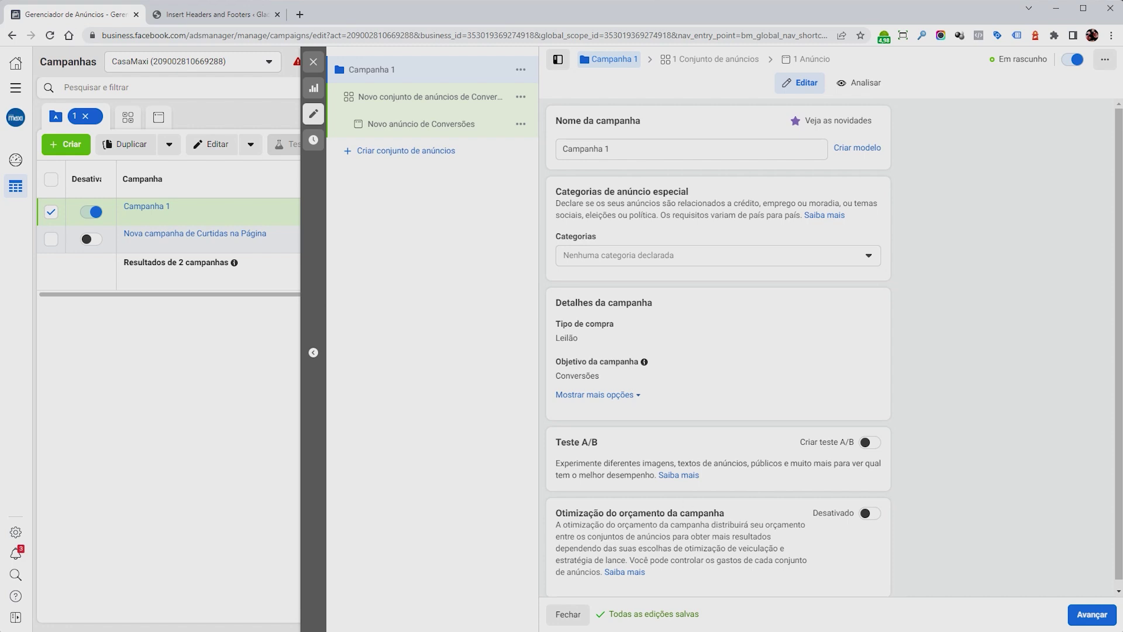
pyautogui.click(1092, 614)
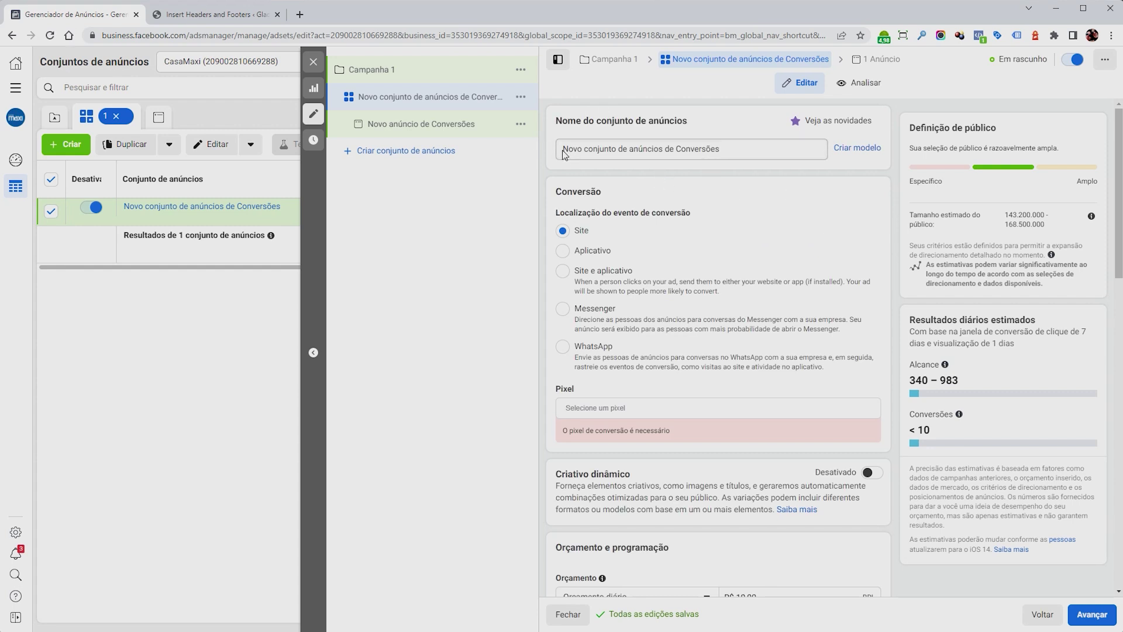
# Name the ad set 'Grupo 1', keep Site as conversion location, and choose the Produto X pixel.
pyautogui.tripleClick(737, 157)
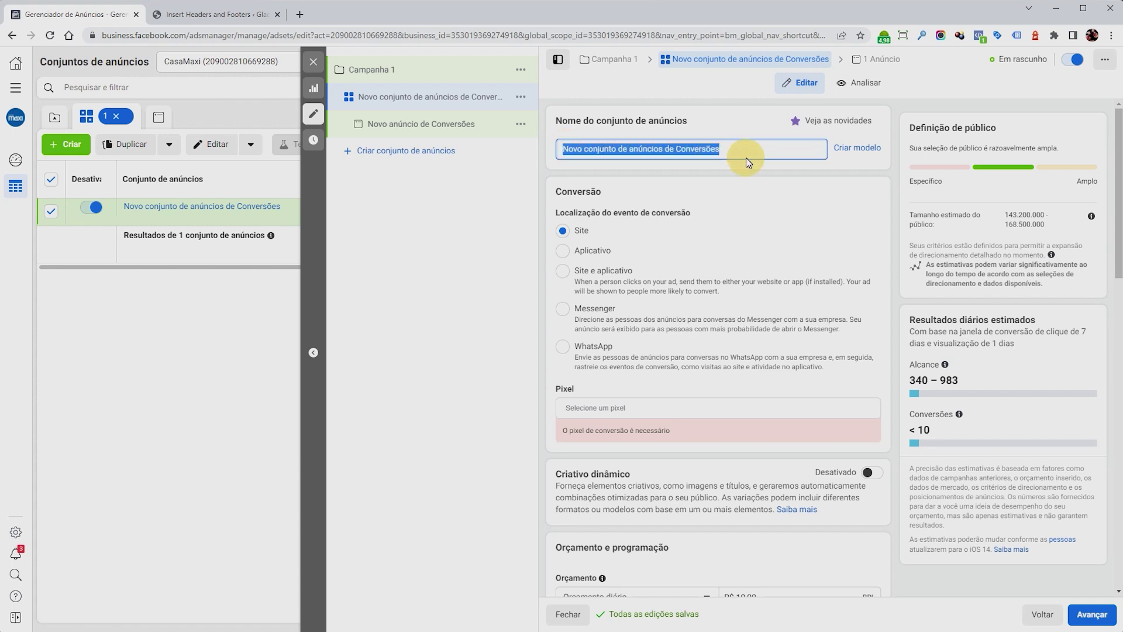
pyautogui.write('Grupo 1')
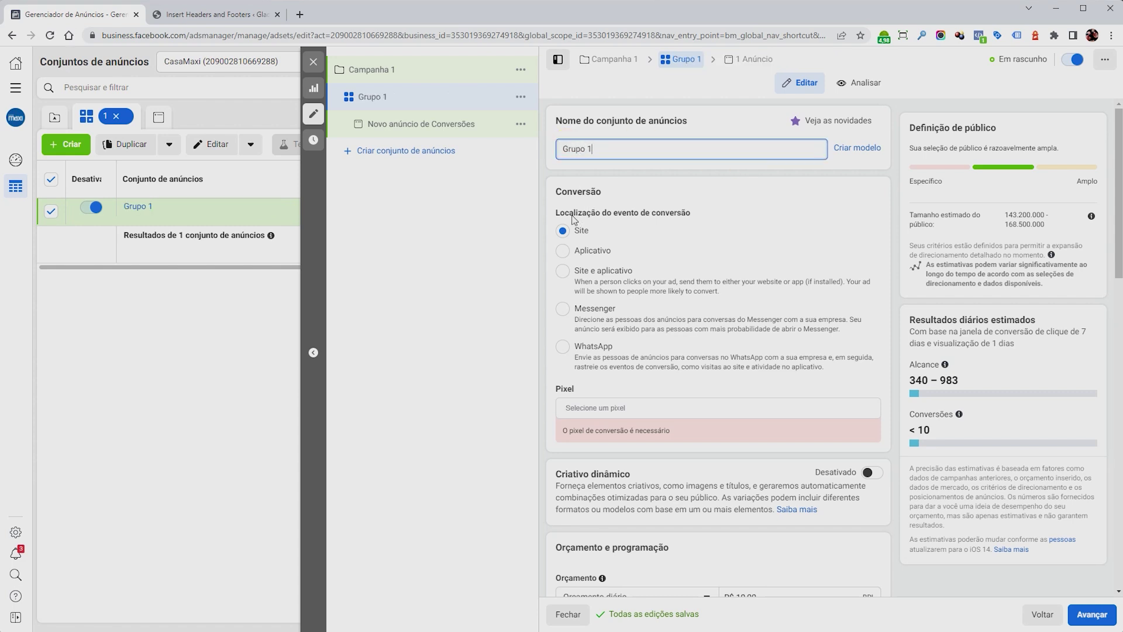
pyautogui.moveTo(570, 213); pyautogui.dragTo(681, 215)
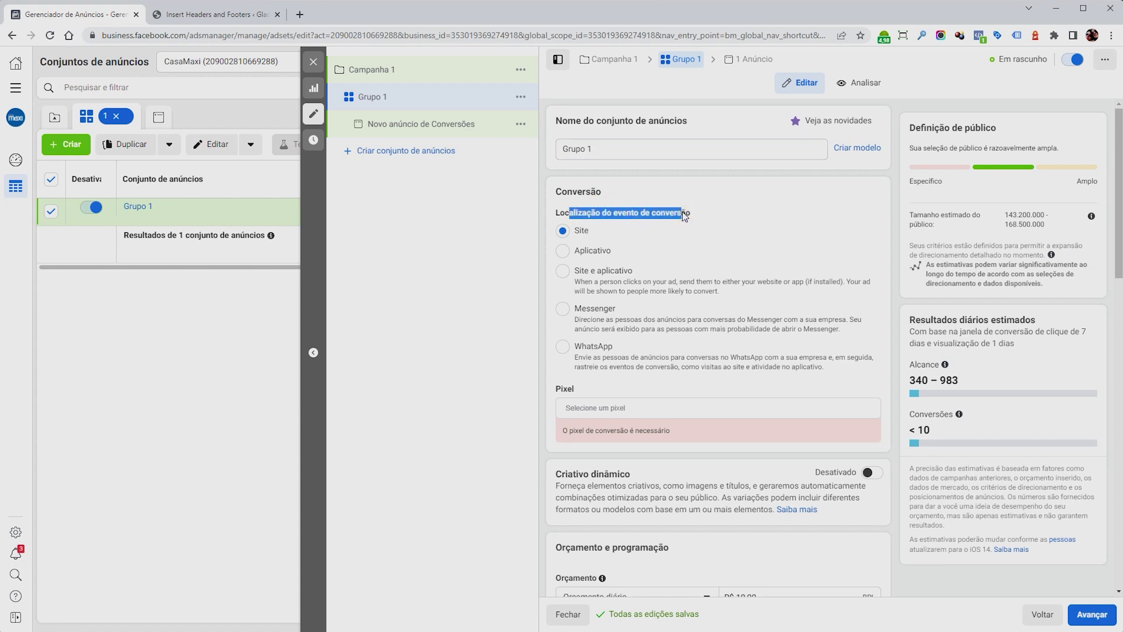
pyautogui.click(566, 209)
pyautogui.click(581, 231)
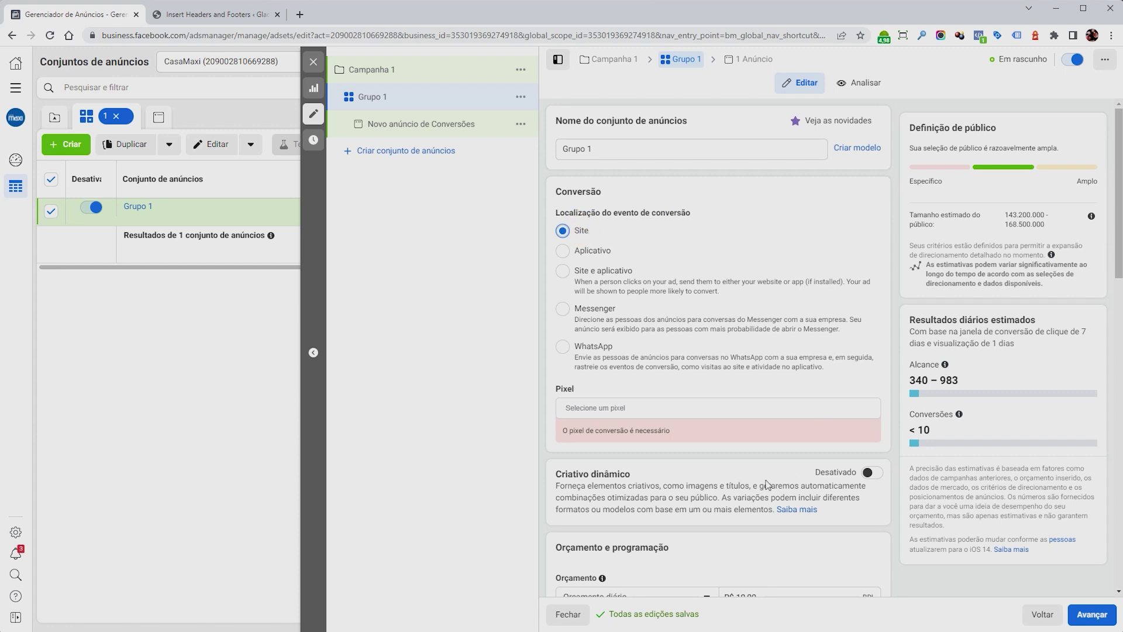
pyautogui.click(613, 408)
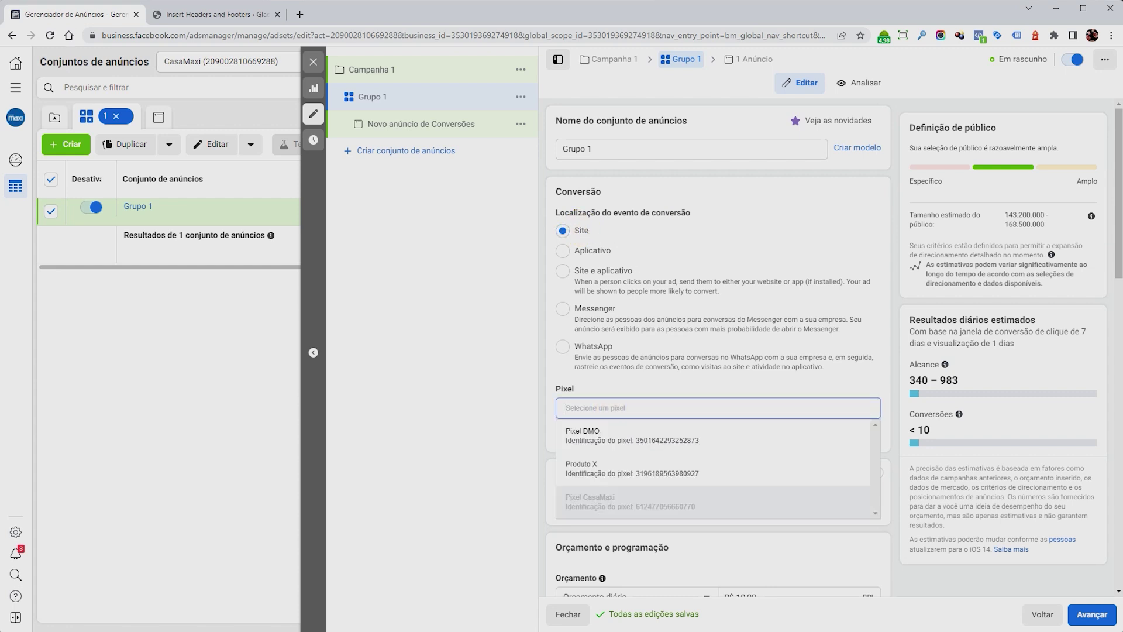
pyautogui.click(600, 473)
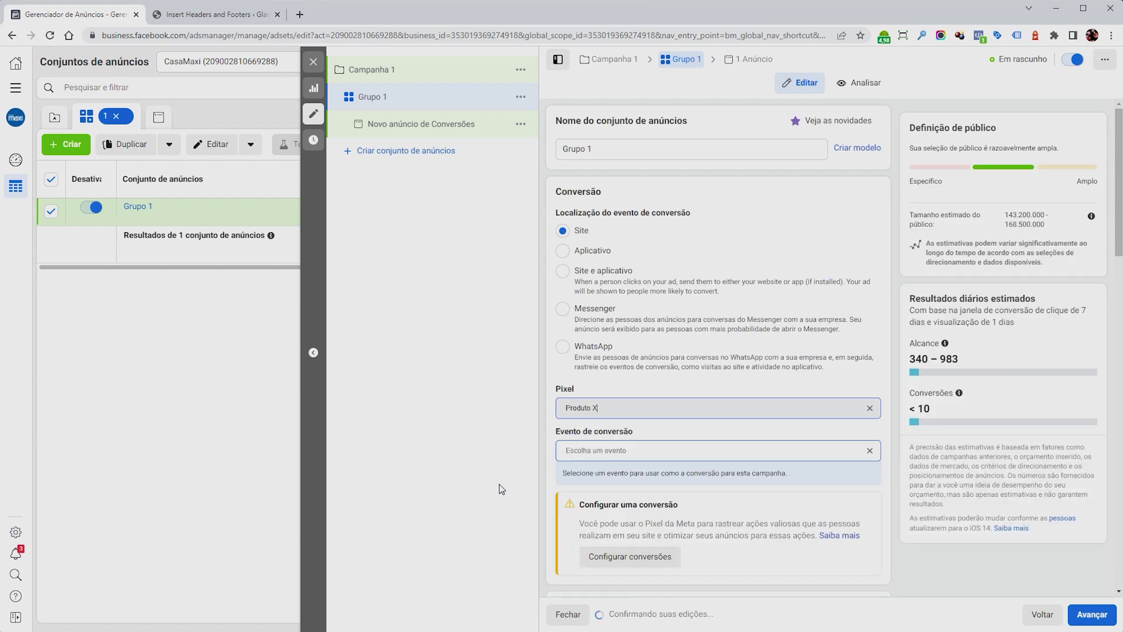
# Set the ad set's conversion event to Iniciar finalização da compra.
pyautogui.scroll(-3, 563, 486)
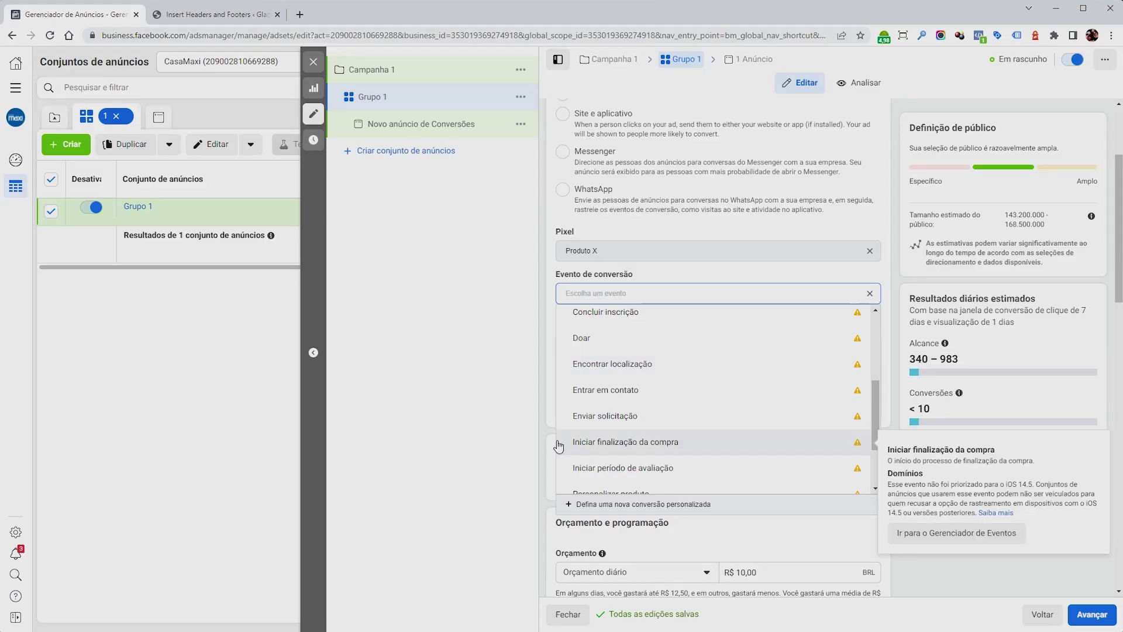
pyautogui.click(653, 448)
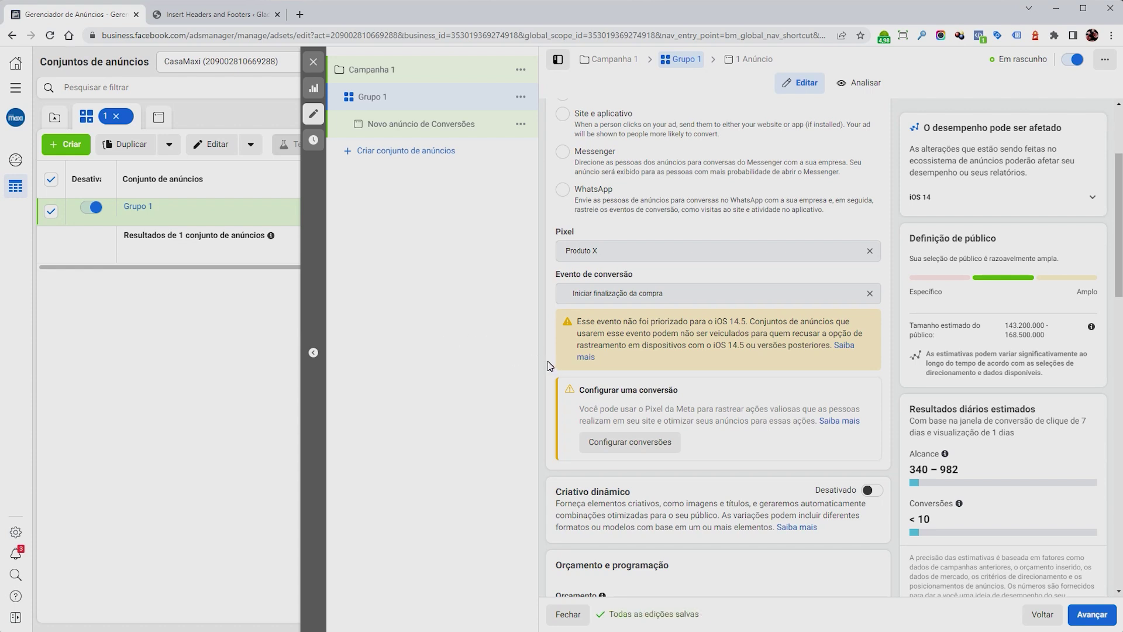
pyautogui.scroll(-5, 549, 365)
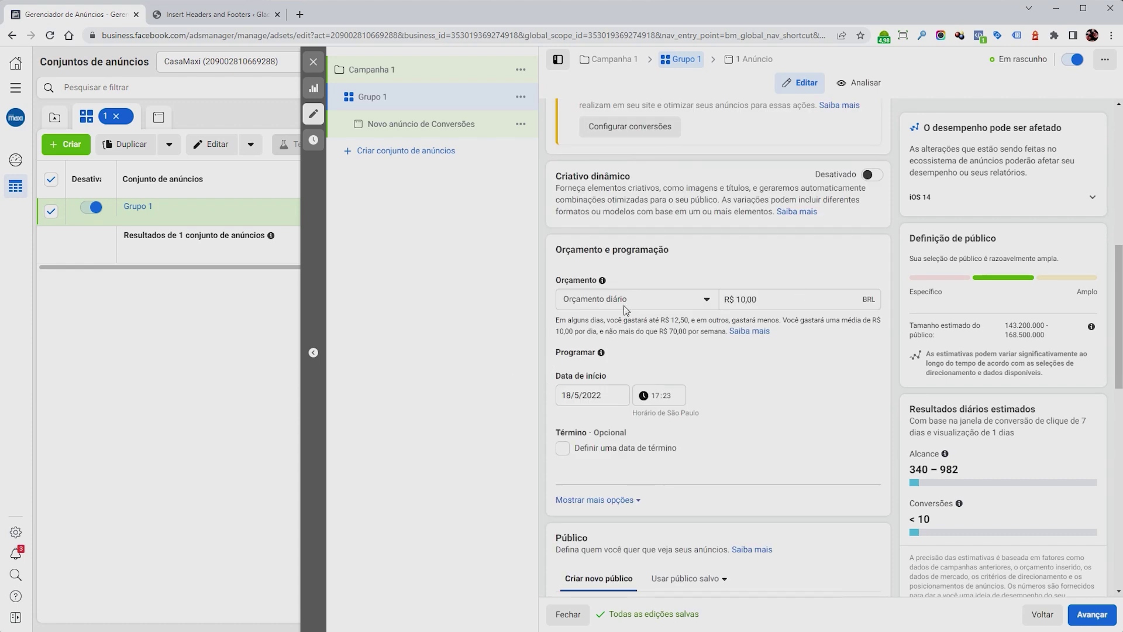
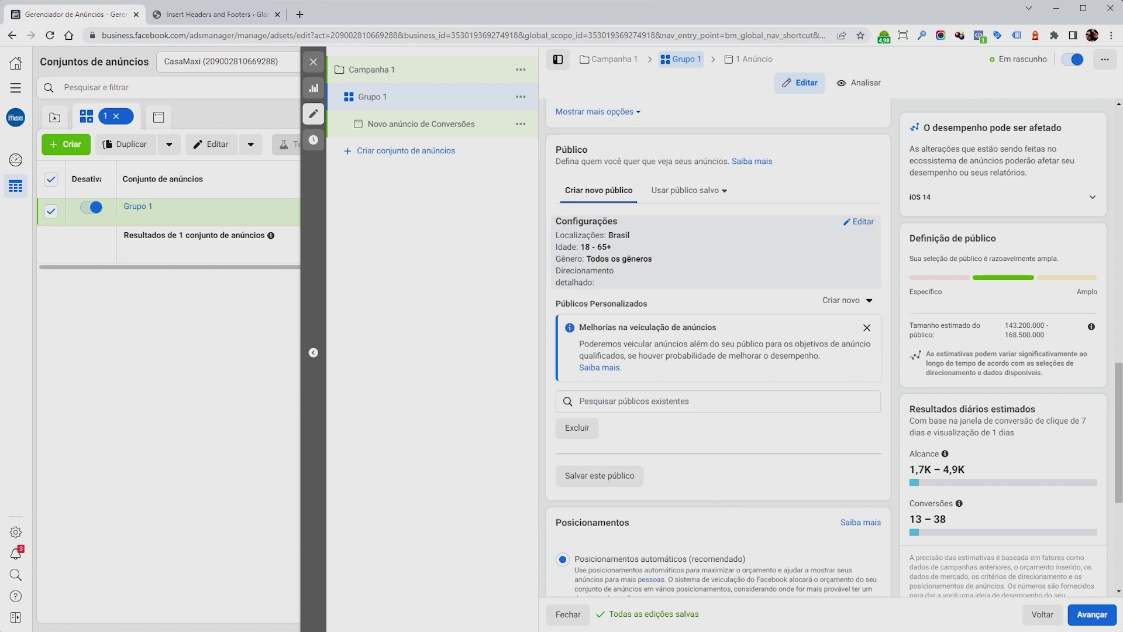
# Narrow the Grupo 1 audience's age range to 32–45.
pyautogui.click(860, 226)
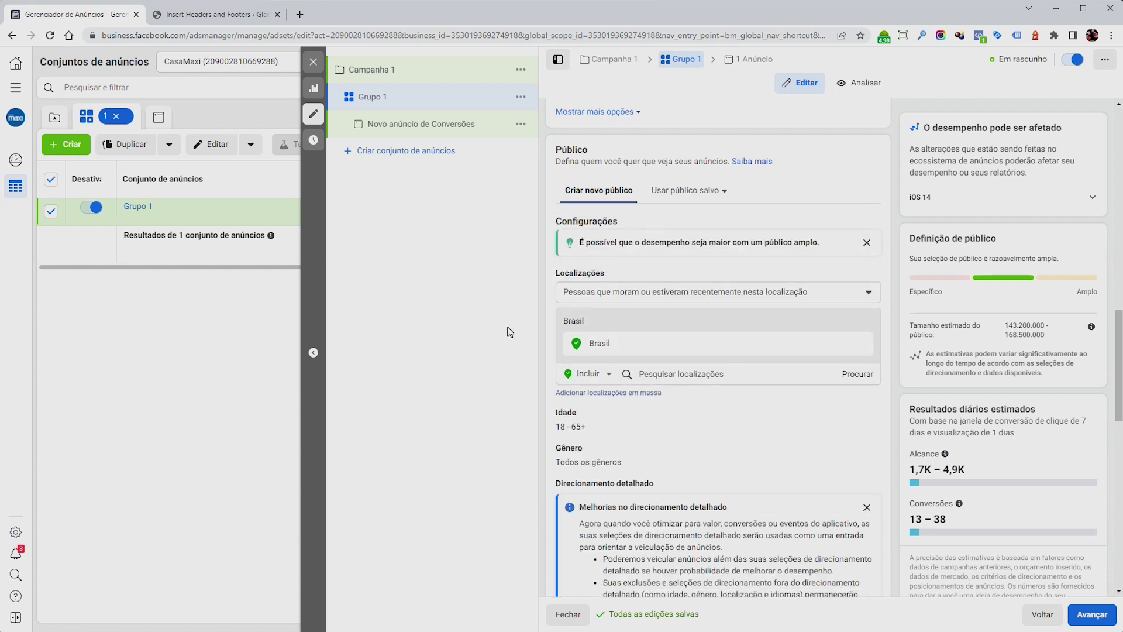
pyautogui.scroll(-3, 714, 453)
pyautogui.moveTo(875, 267)
pyautogui.click(858, 258)
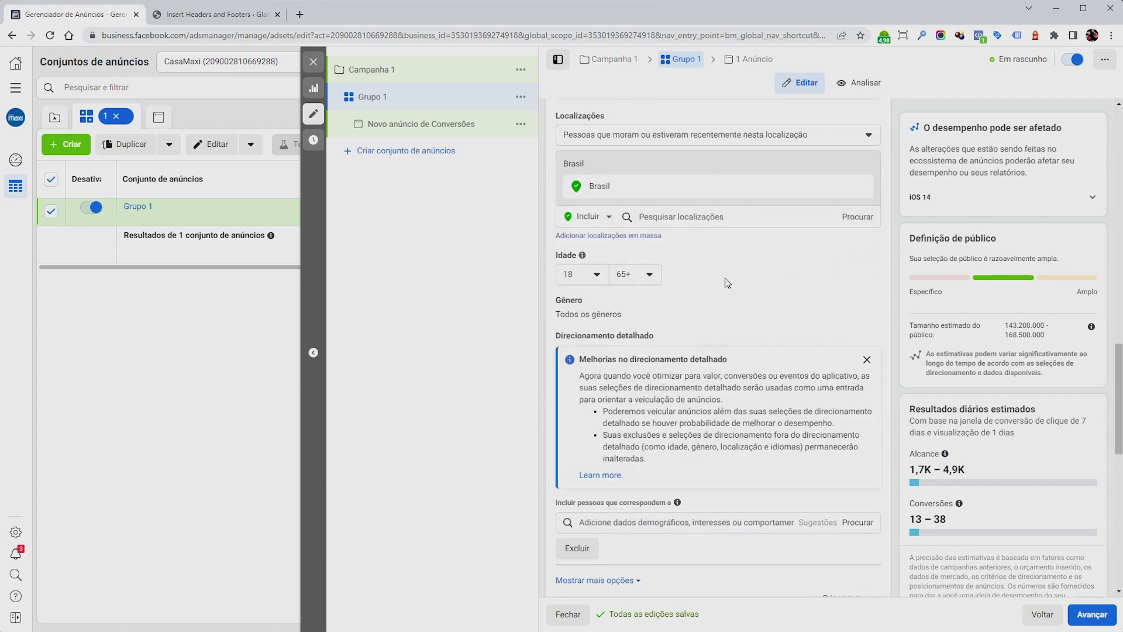
pyautogui.click(590, 274)
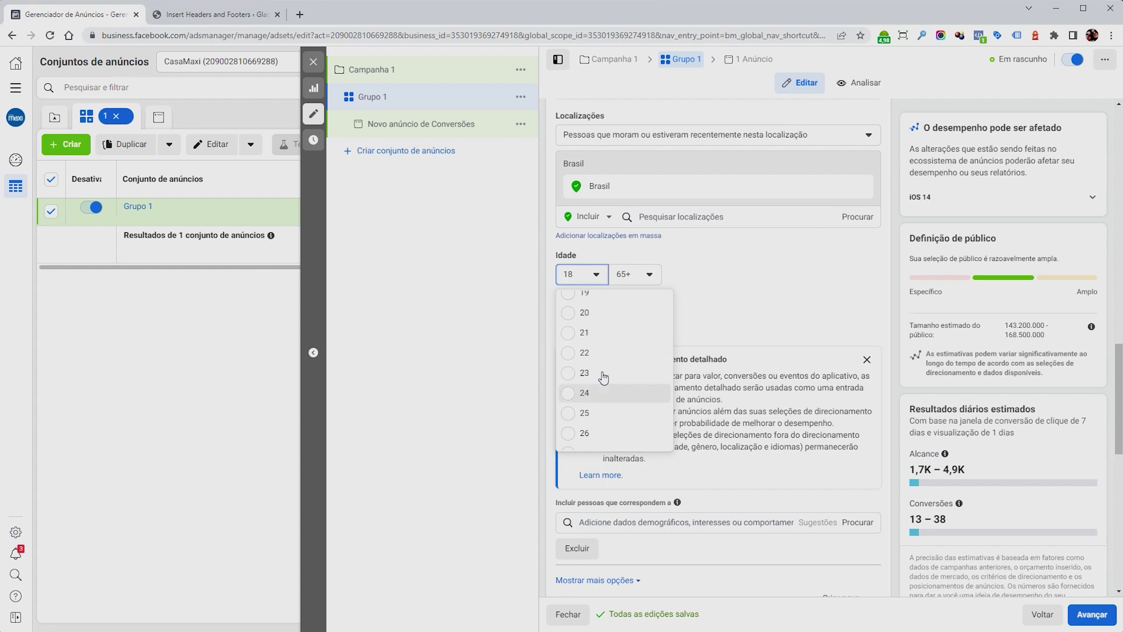
pyautogui.click(601, 341)
pyautogui.click(596, 274)
pyautogui.scroll(-5, 601, 328)
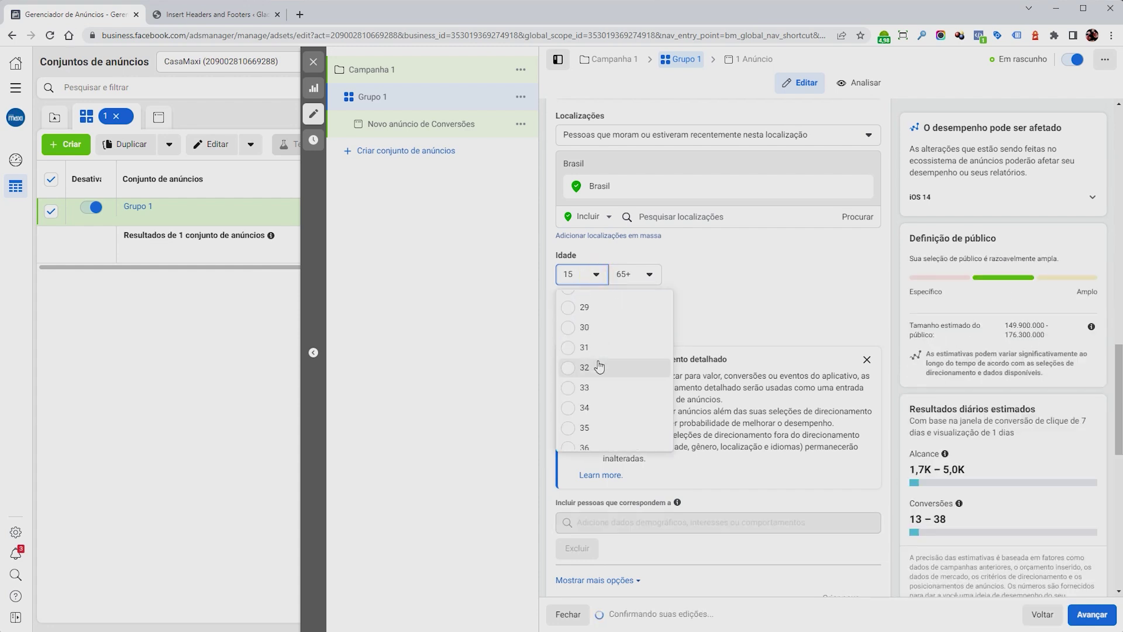
pyautogui.click(602, 361)
pyautogui.click(649, 274)
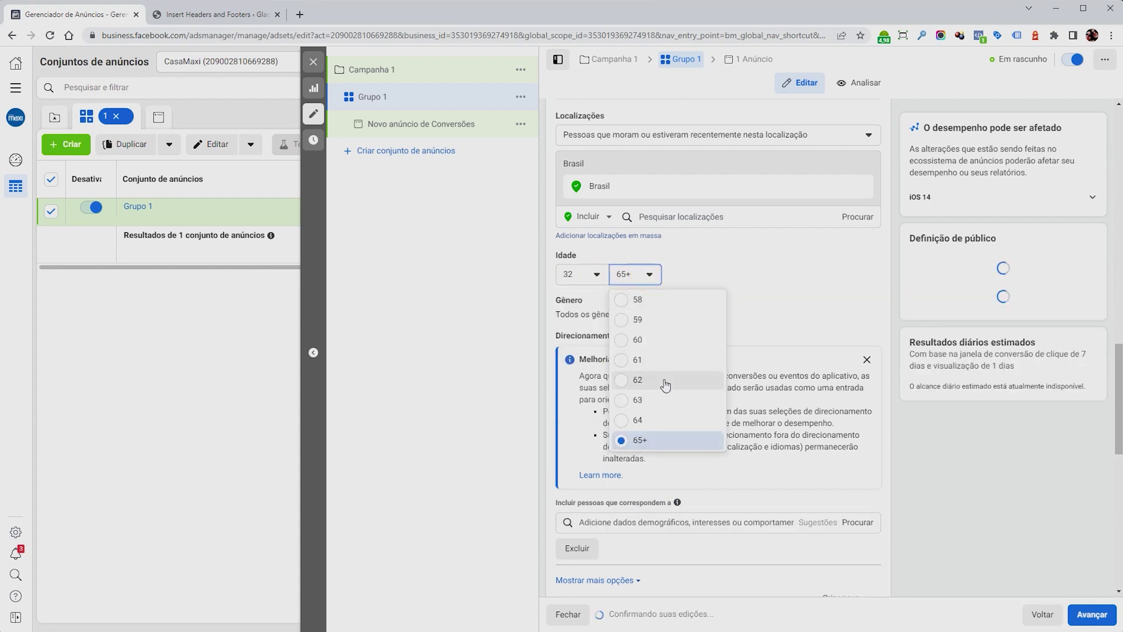
pyautogui.scroll(5, 667, 374)
pyautogui.click(666, 358)
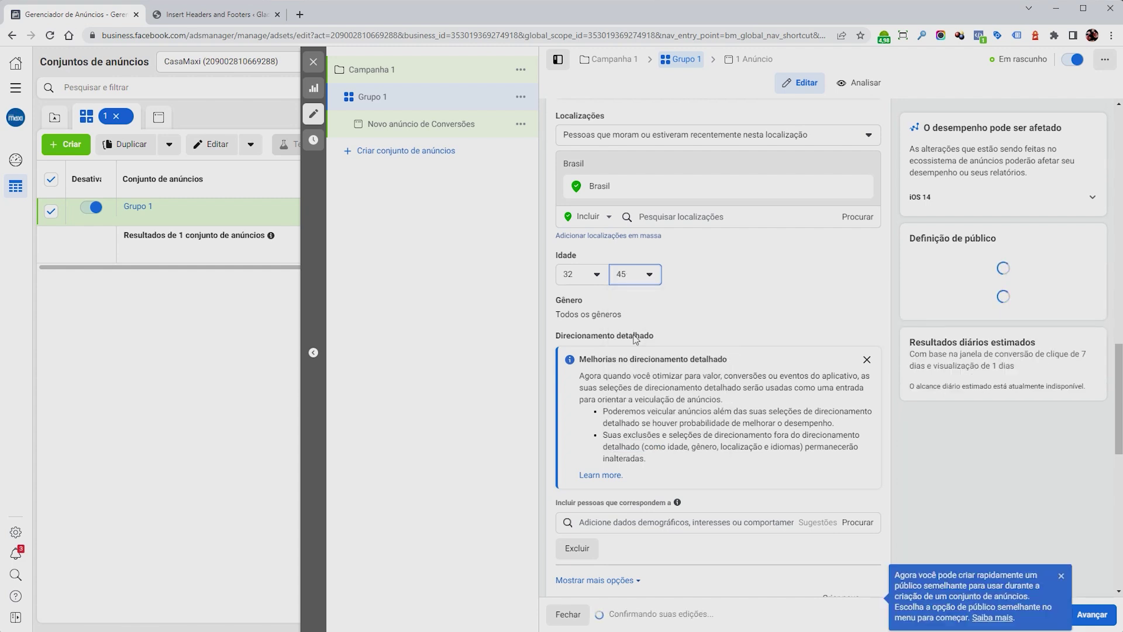
# Restrict the audience's gender to Mulheres (women only).
pyautogui.click(858, 303)
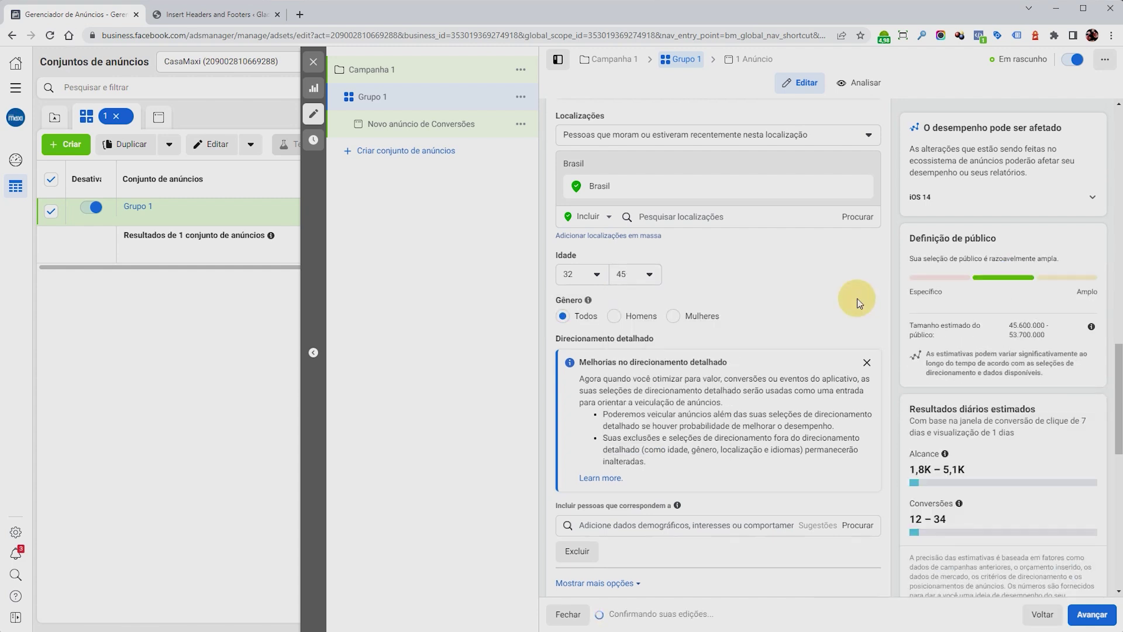
pyautogui.click(673, 316)
pyautogui.scroll(-5, 831, 353)
pyautogui.scroll(-1, 831, 353)
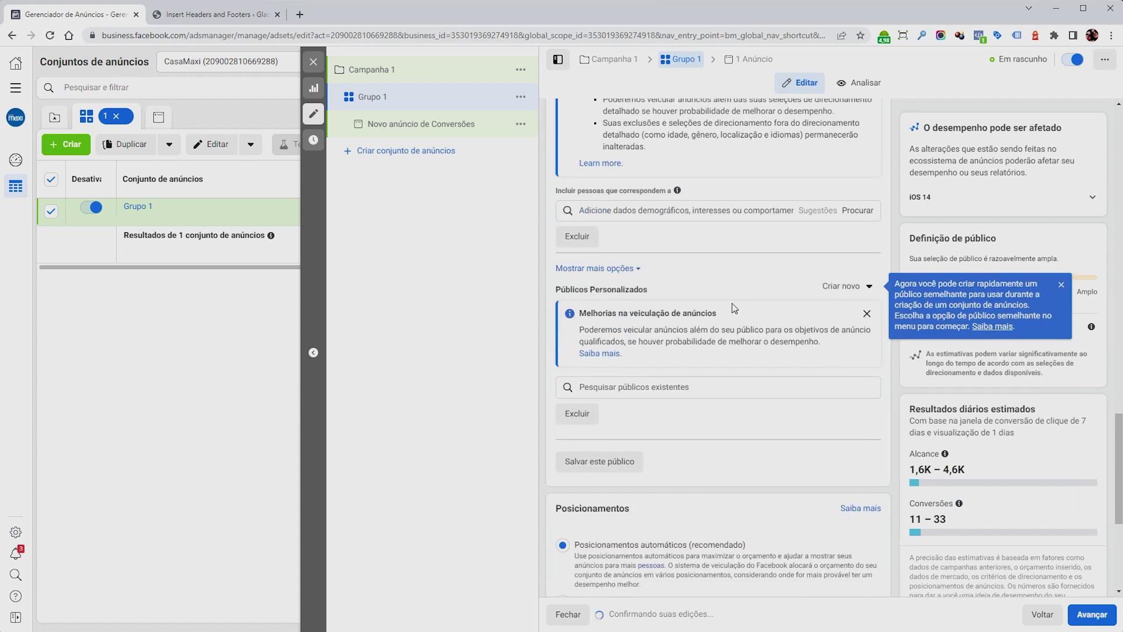
pyautogui.click(615, 212)
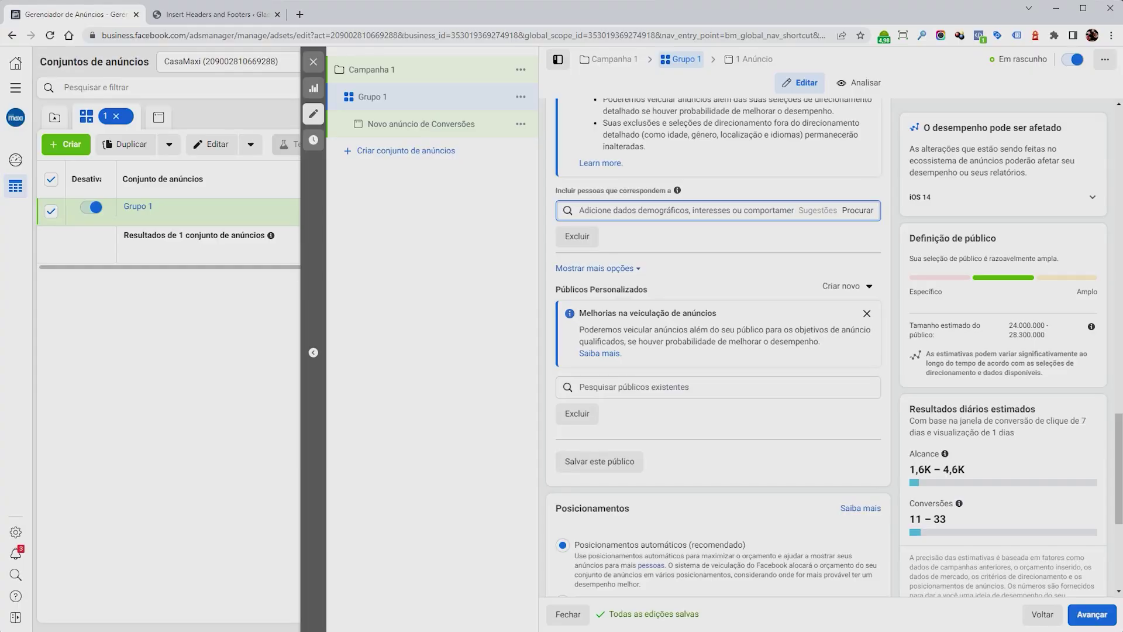
# Search 'co' in detailed targeting and add the Compradores envolvidos behaviour.
pyautogui.write('c')
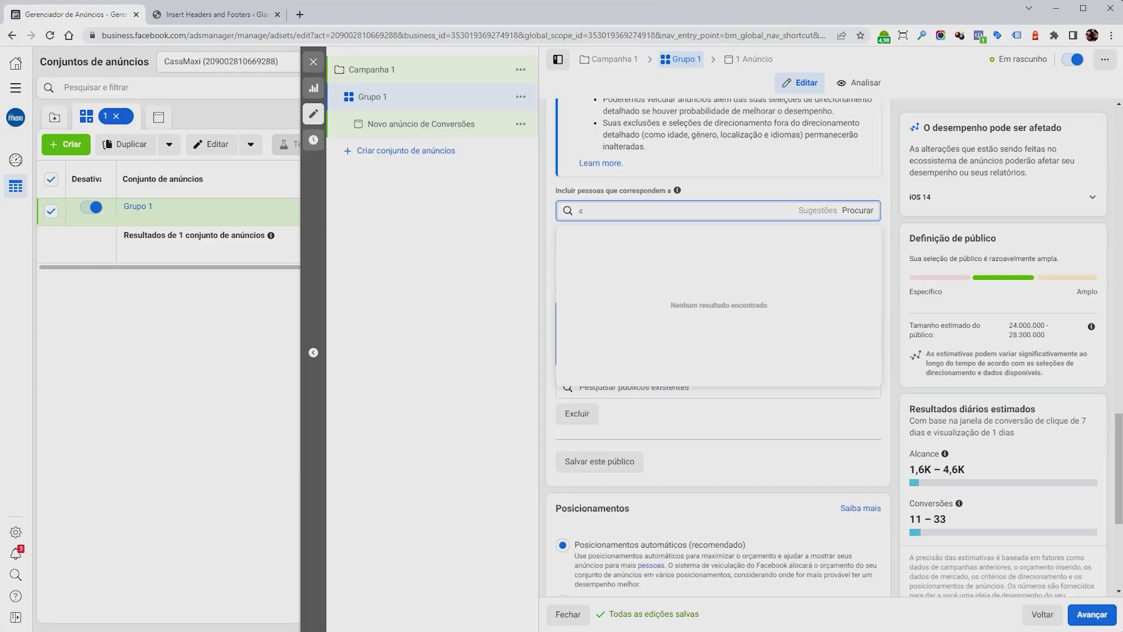
pyautogui.write('ompradore')
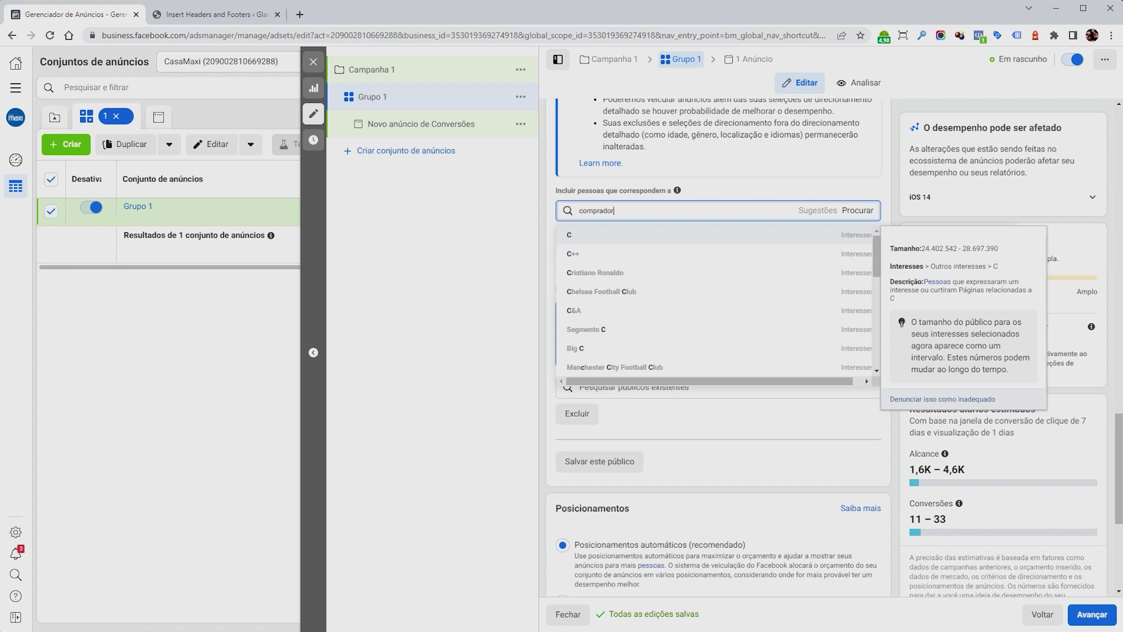
pyautogui.click(754, 239)
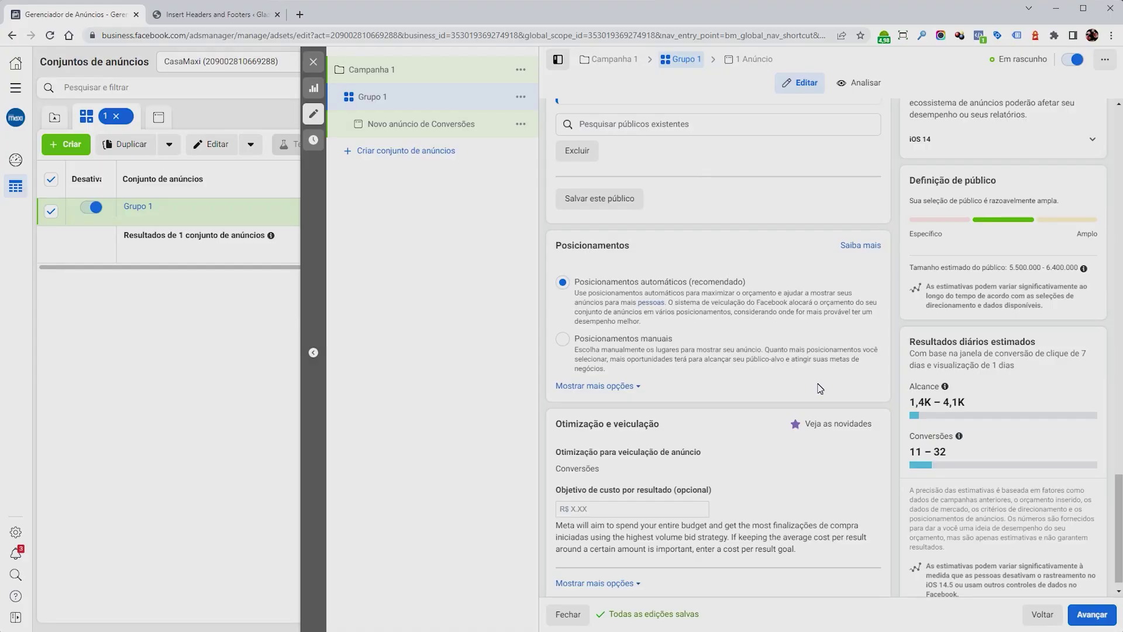
pyautogui.scroll(-1, 819, 386)
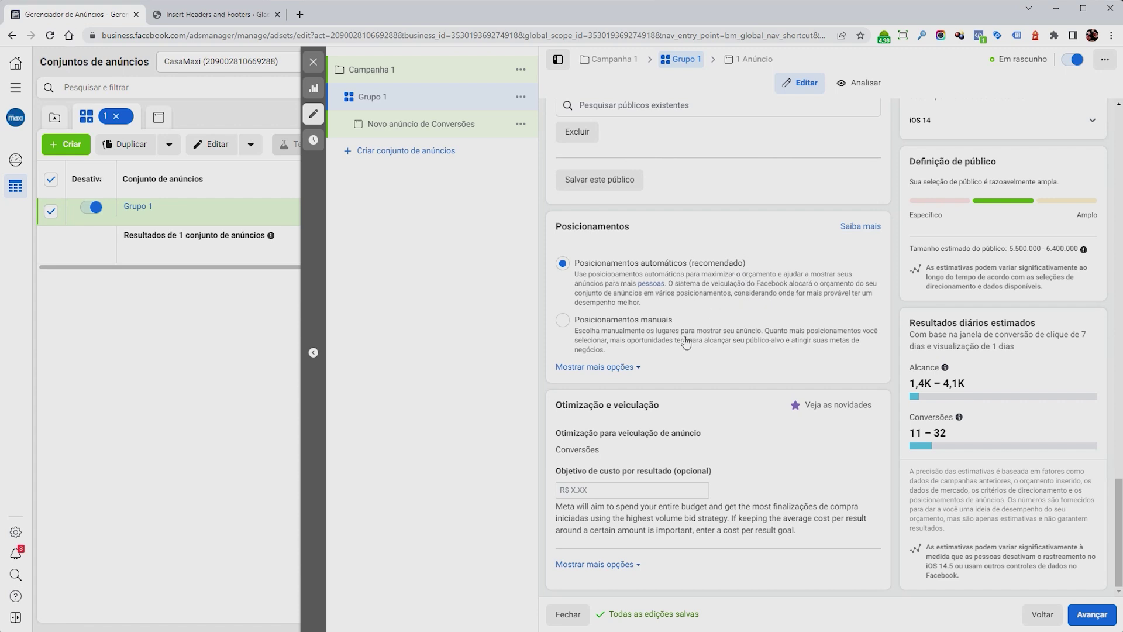
# Switch to manual placements with Facebook, Instagram, Audience Network and Messenger all included.
pyautogui.click(627, 320)
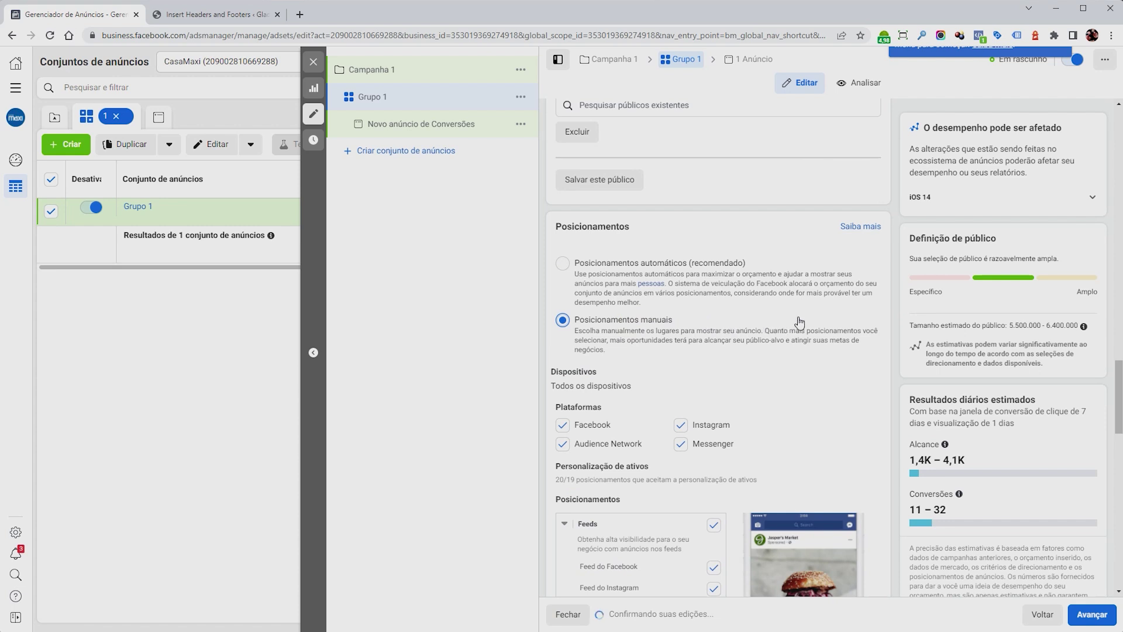
pyautogui.scroll(-3, 798, 316)
pyautogui.click(681, 286)
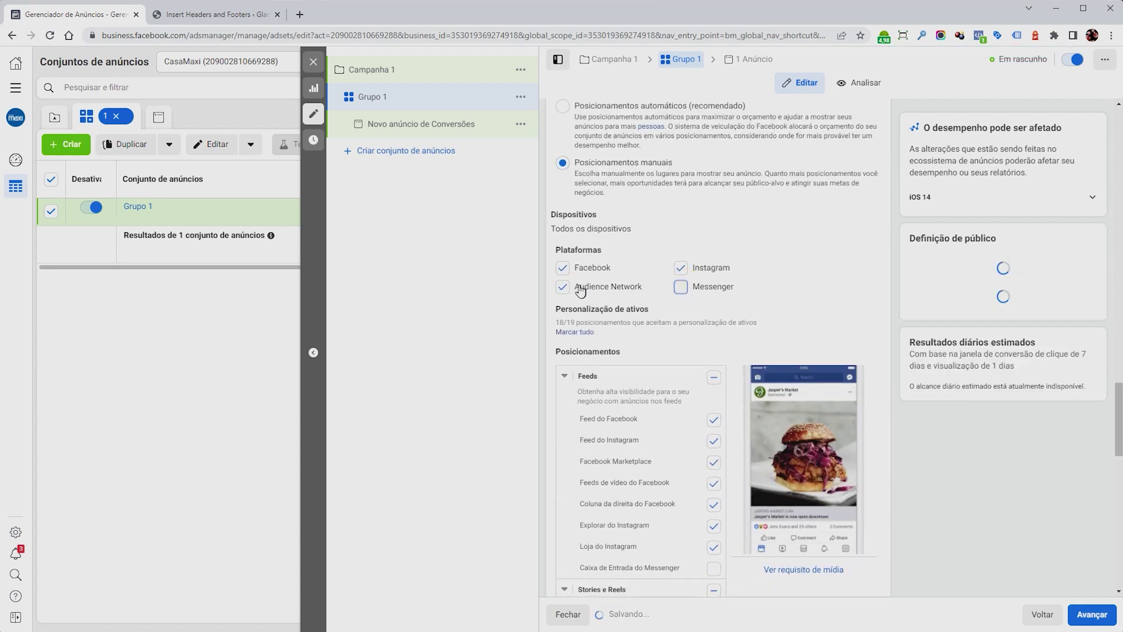
pyautogui.click(562, 287)
pyautogui.click(562, 268)
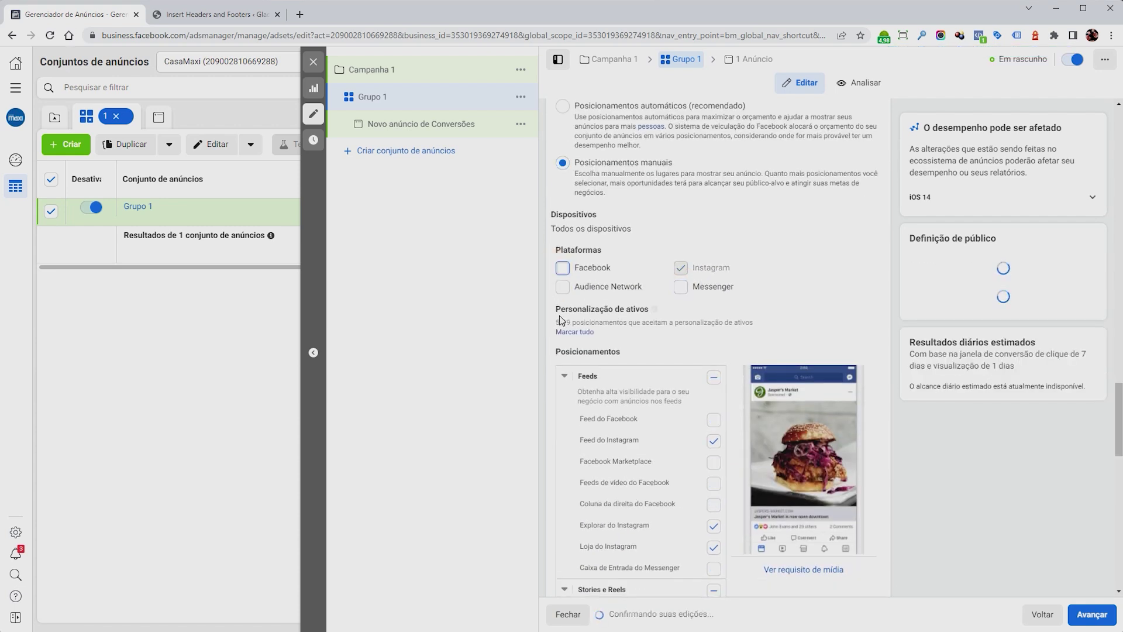
pyautogui.click(564, 268)
pyautogui.click(562, 287)
pyautogui.click(681, 287)
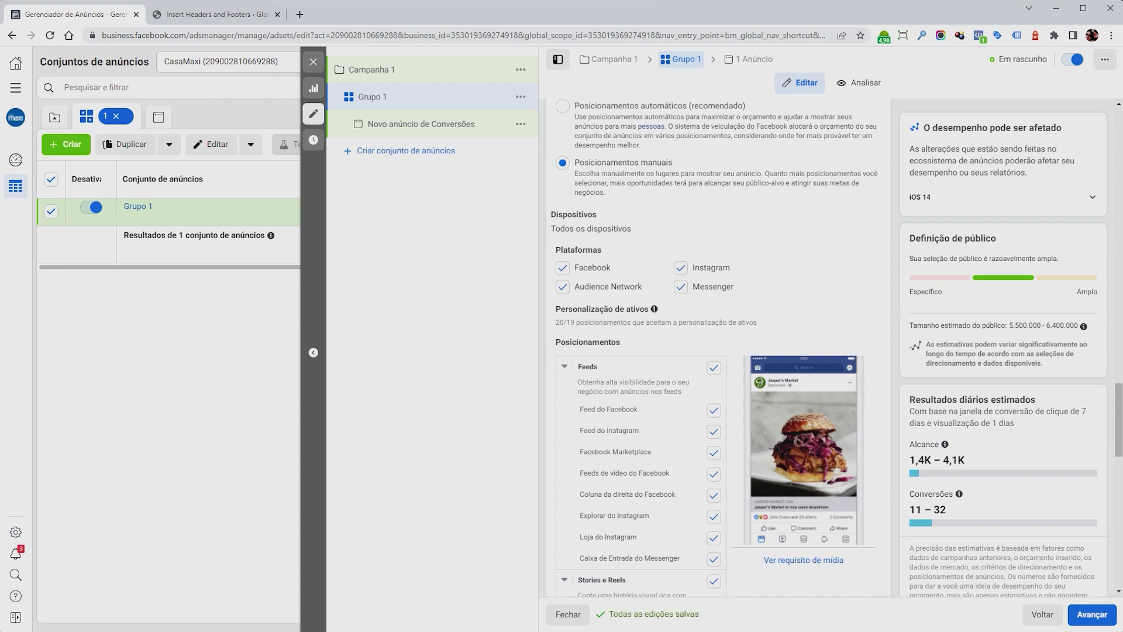
# Review the full list of manual placements.
pyautogui.scroll(-8, 732, 325)
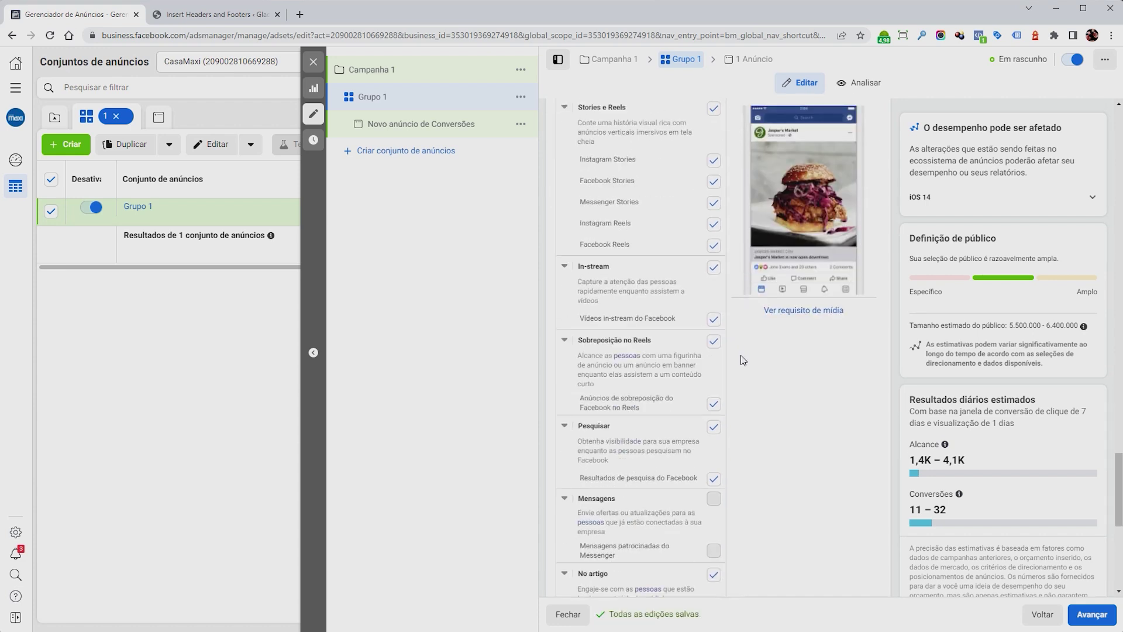
pyautogui.scroll(-5, 743, 360)
pyautogui.scroll(-2, 775, 381)
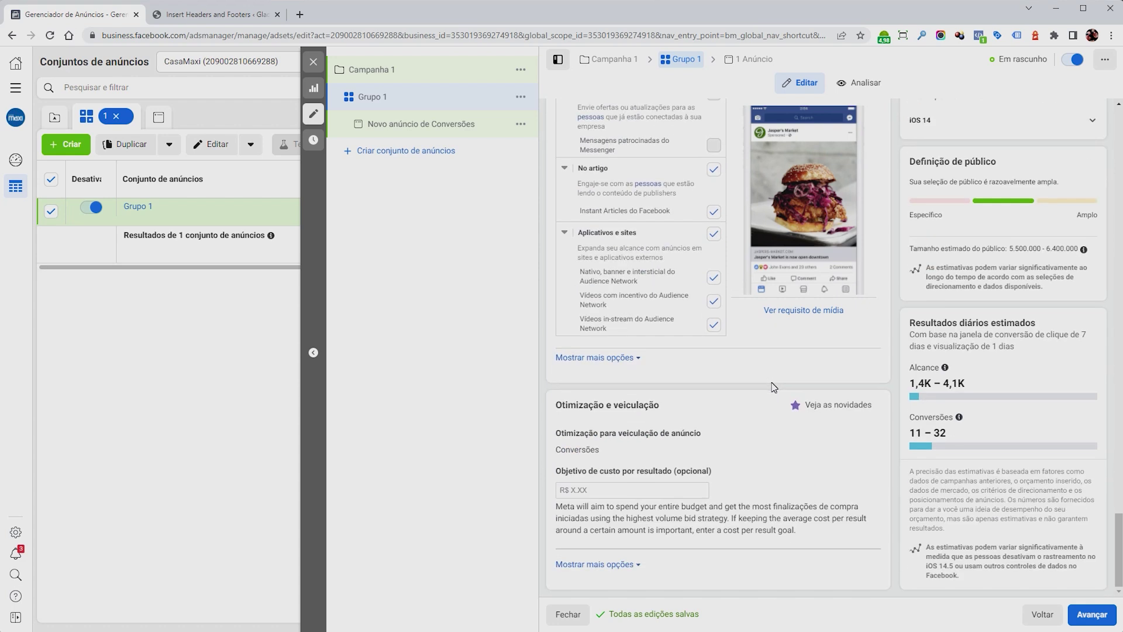
pyautogui.moveTo(556, 405); pyautogui.dragTo(628, 405)
pyautogui.click(655, 405)
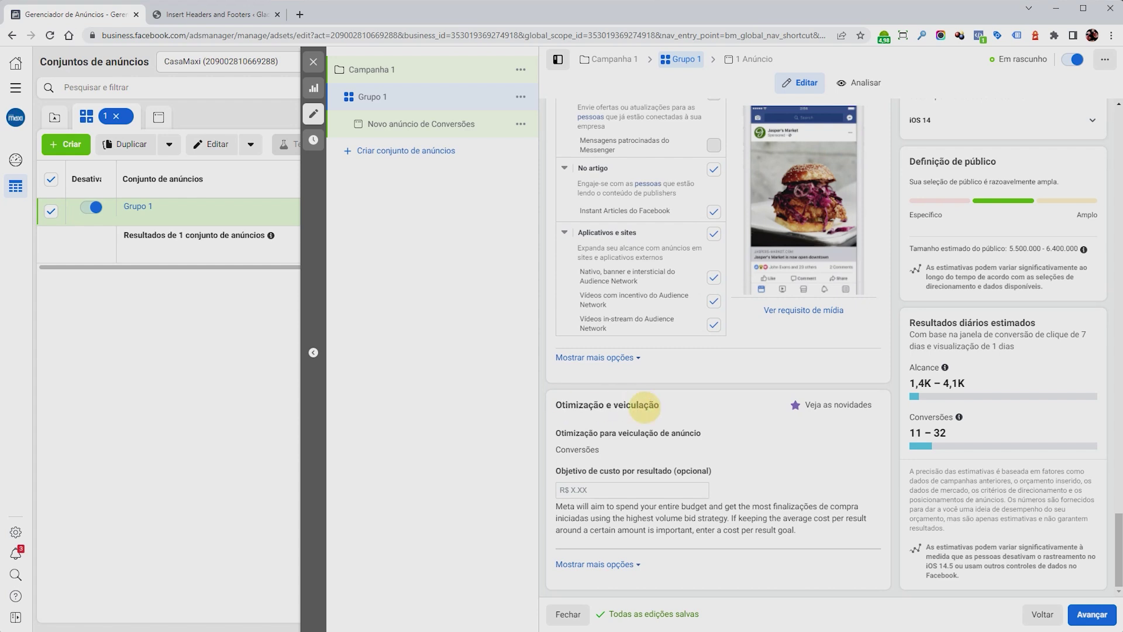
# Move on to the ad level and rename the ad to Ad1.
pyautogui.click(1092, 614)
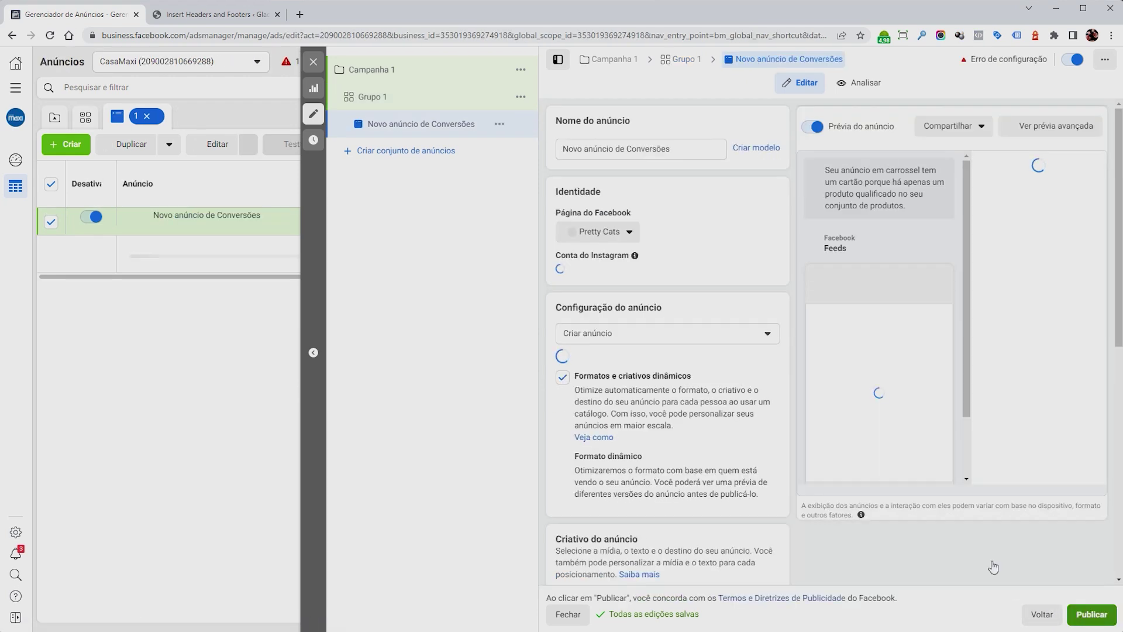
pyautogui.tripleClick(562, 148)
pyautogui.write('Ad1')
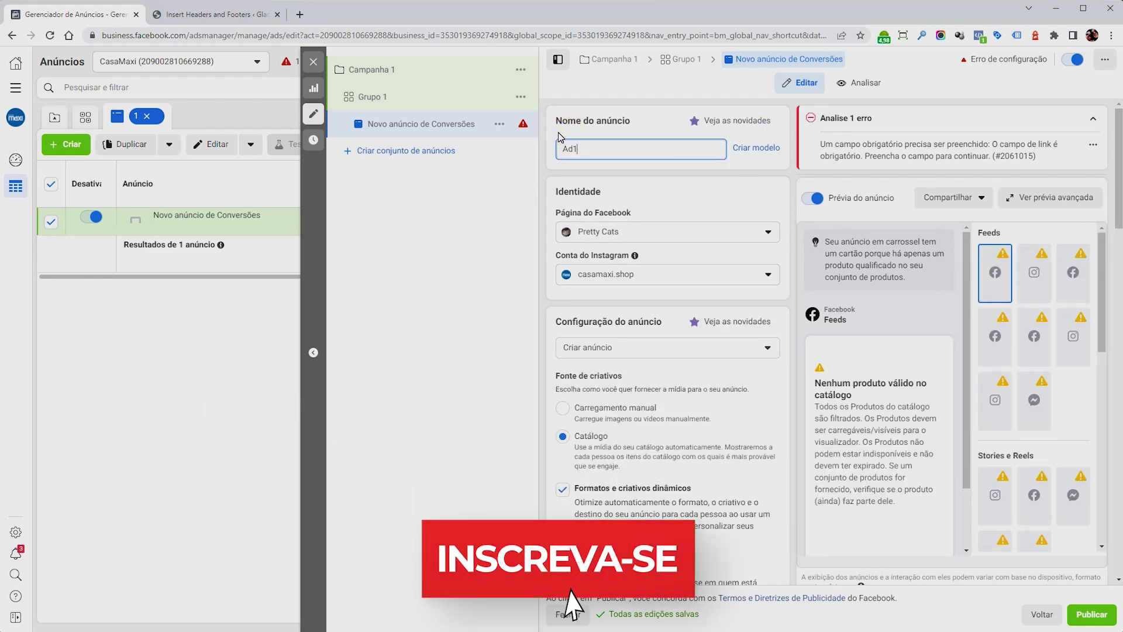
# Run the ad from the page 'O Segredo da vida é?' and use that page for Instagram.
pyautogui.click(682, 232)
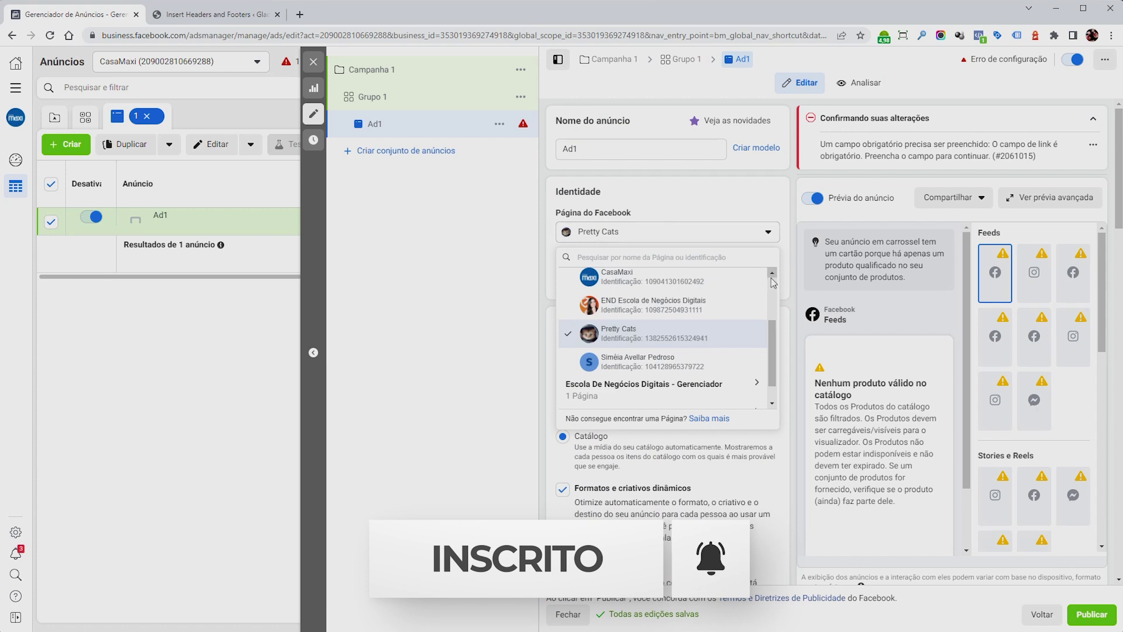
pyautogui.moveTo(776, 321); pyautogui.dragTo(778, 393)
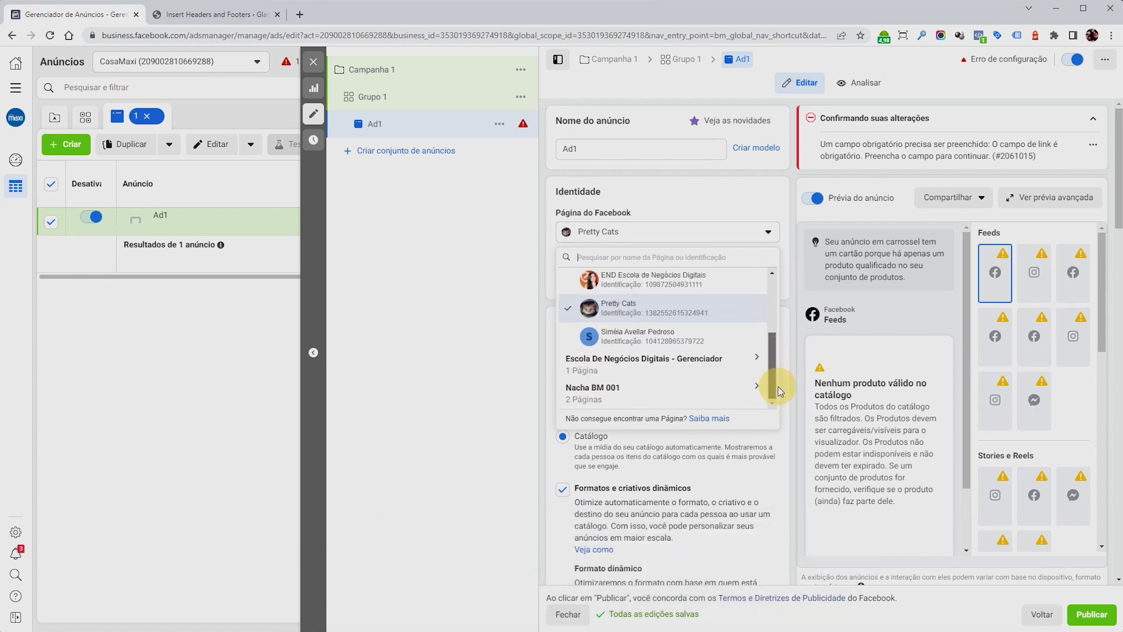
pyautogui.scroll(5, 646, 342)
pyautogui.click(646, 342)
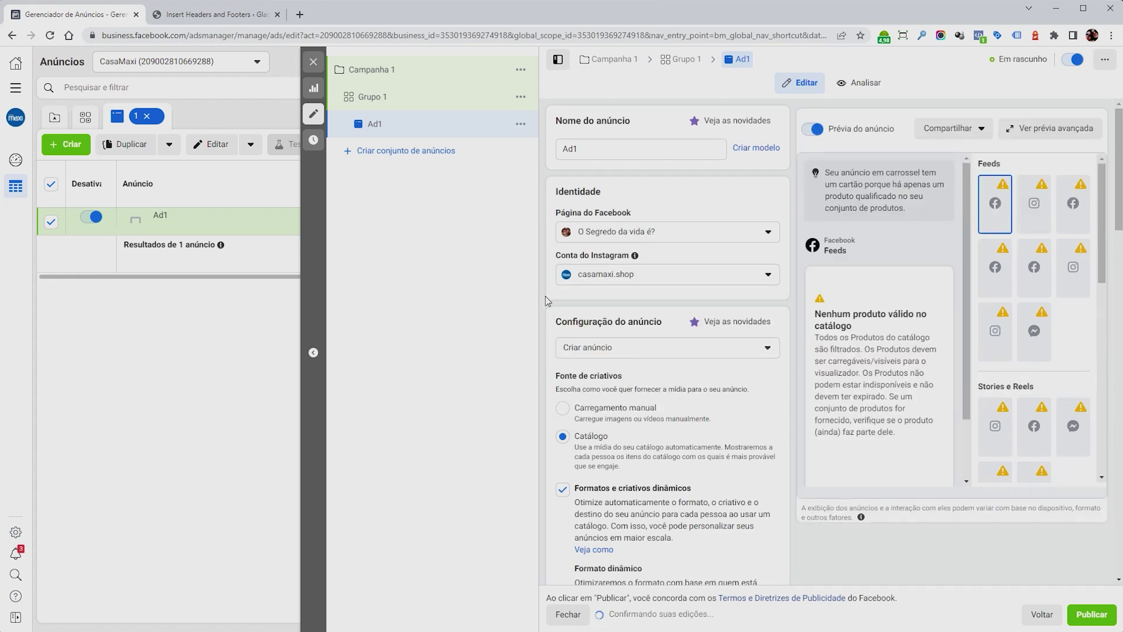
pyautogui.click(641, 277)
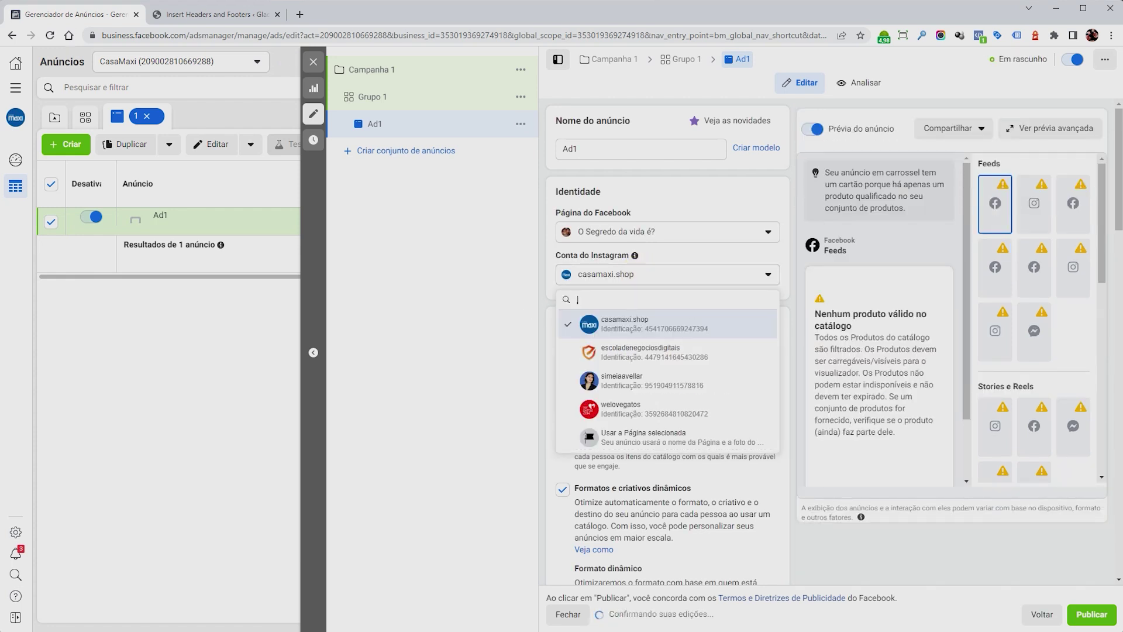
pyautogui.click(625, 440)
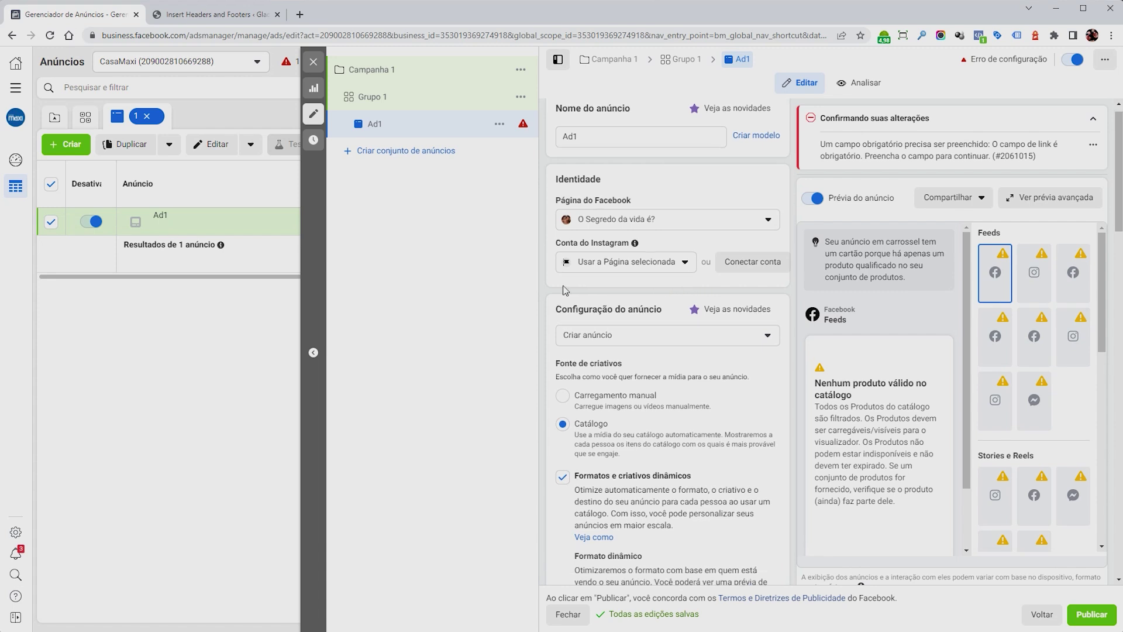
pyautogui.scroll(-3, 717, 304)
pyautogui.scroll(-2, 792, 270)
pyautogui.scroll(2, 643, 263)
# Set Ad1 to manual media upload in the single image or video format.
pyautogui.click(592, 254)
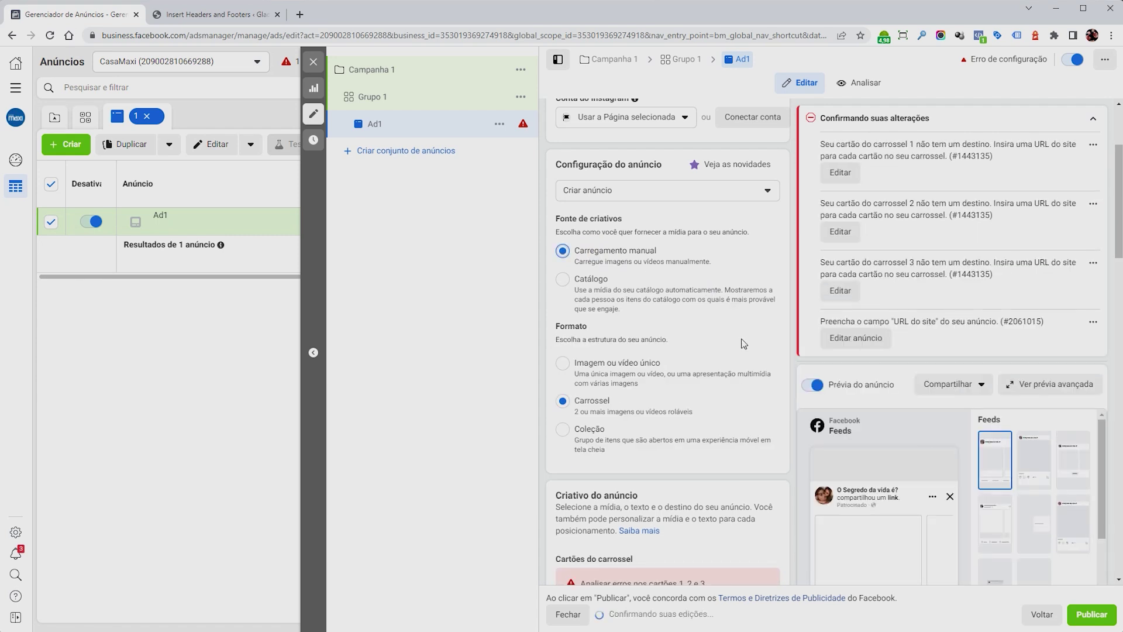
pyautogui.scroll(-3, 738, 346)
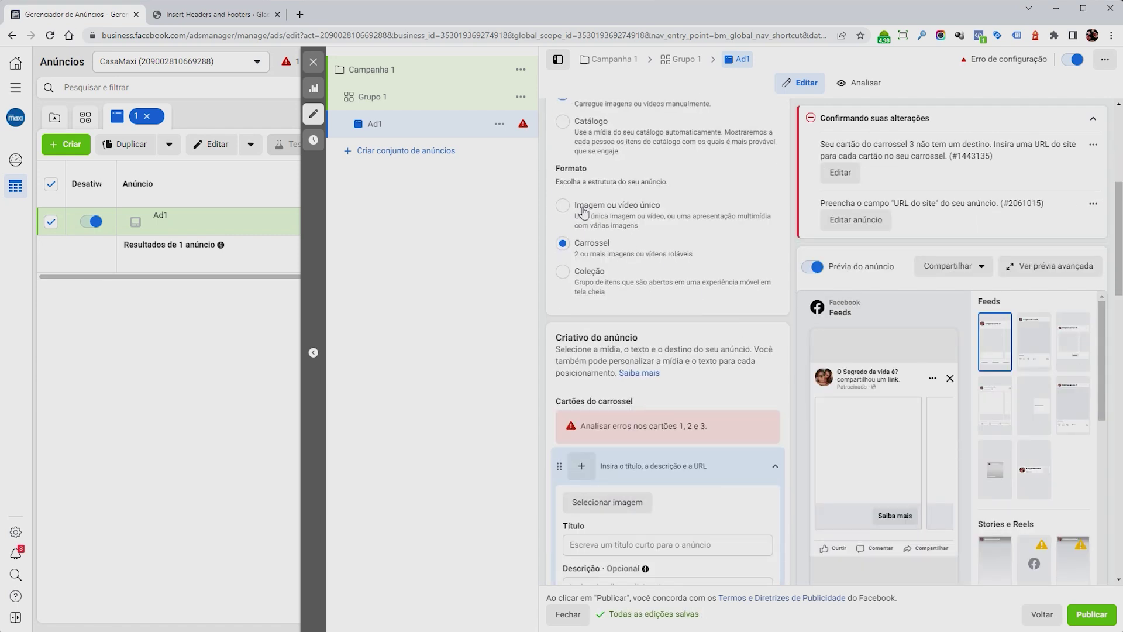
pyautogui.click(582, 209)
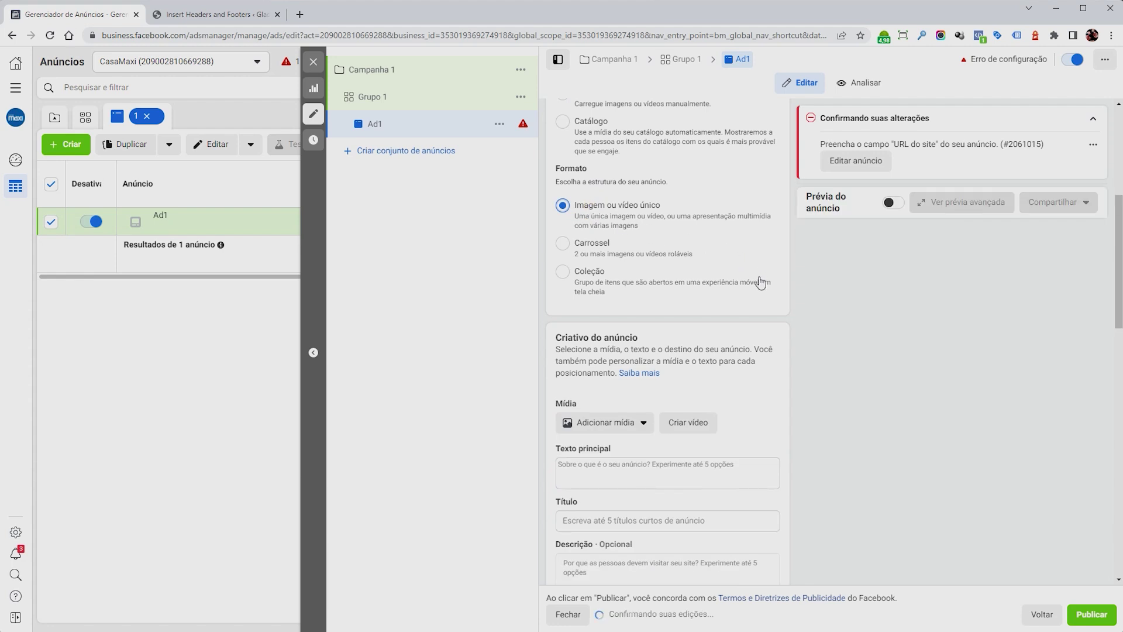
pyautogui.scroll(-3, 759, 283)
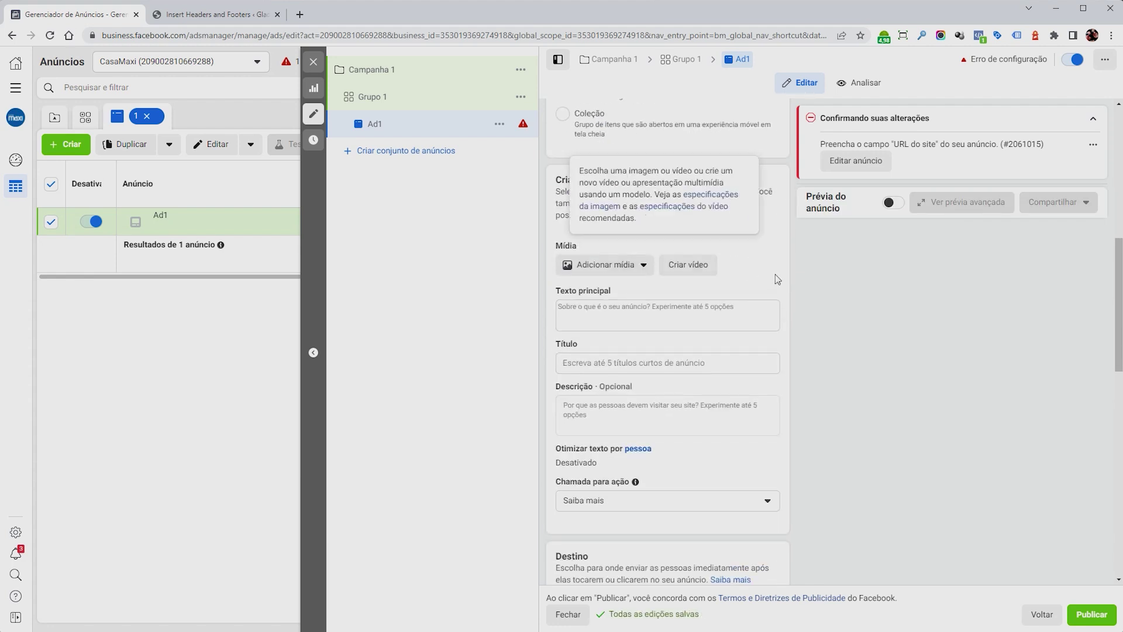
pyautogui.click(603, 267)
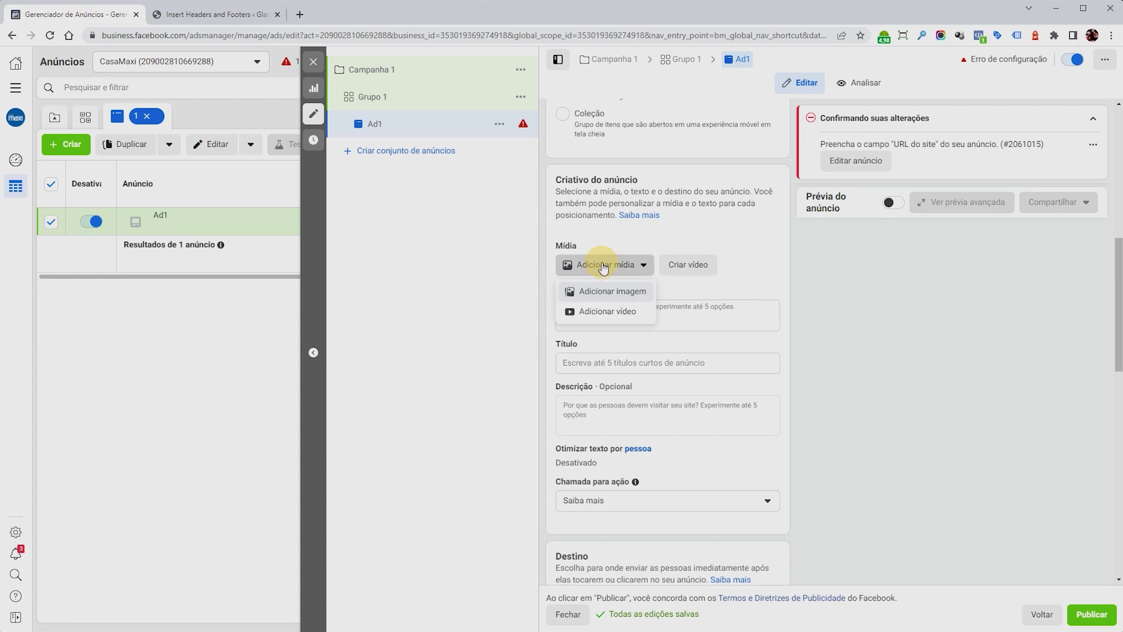
# Attach the couple photo as the ad's image, keeping its original crops.
pyautogui.click(595, 292)
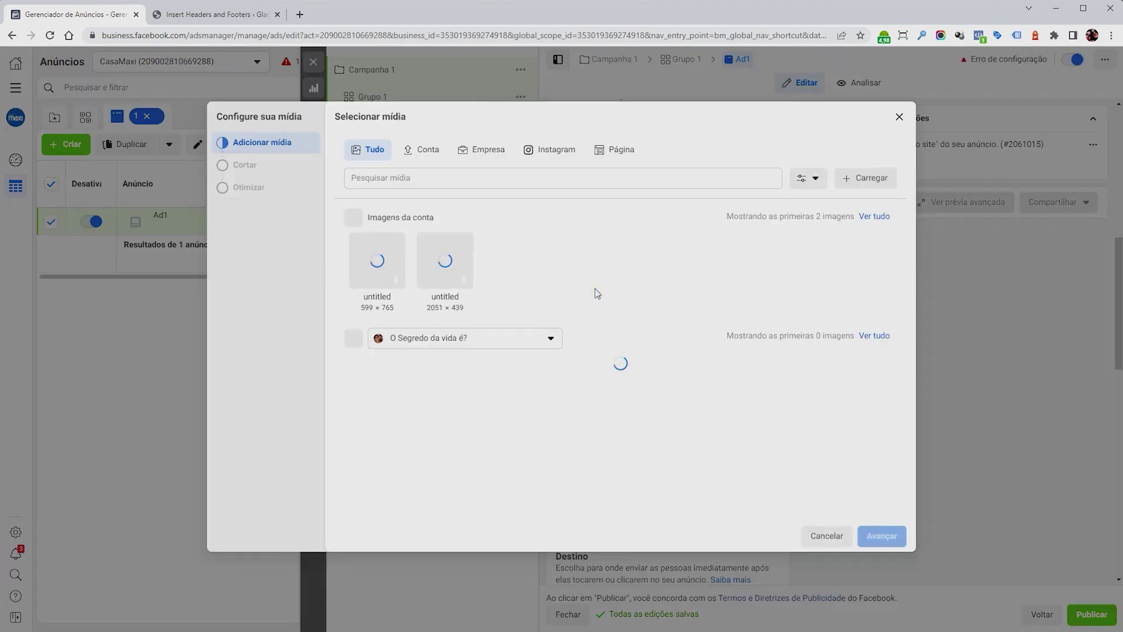
pyautogui.click(716, 382)
pyautogui.click(892, 534)
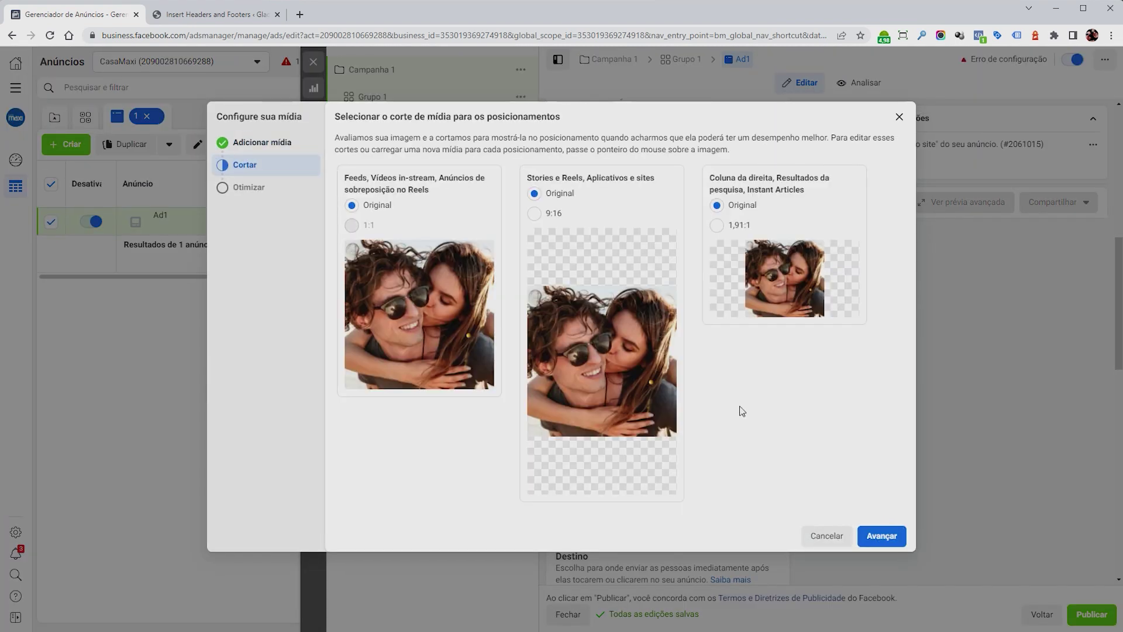
pyautogui.click(882, 536)
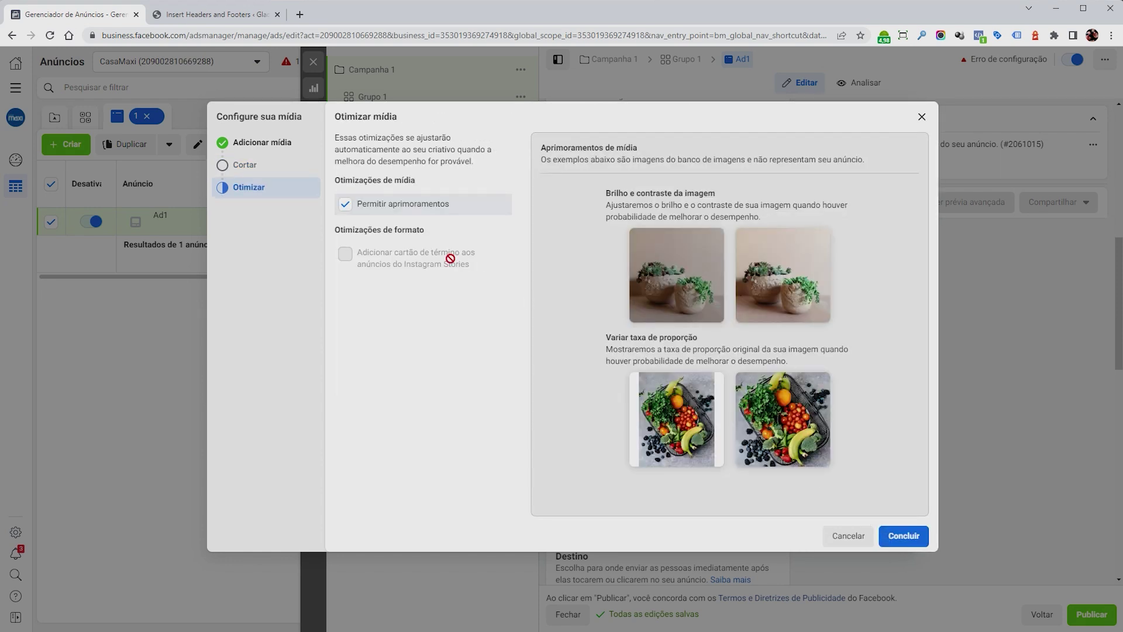
pyautogui.click(904, 536)
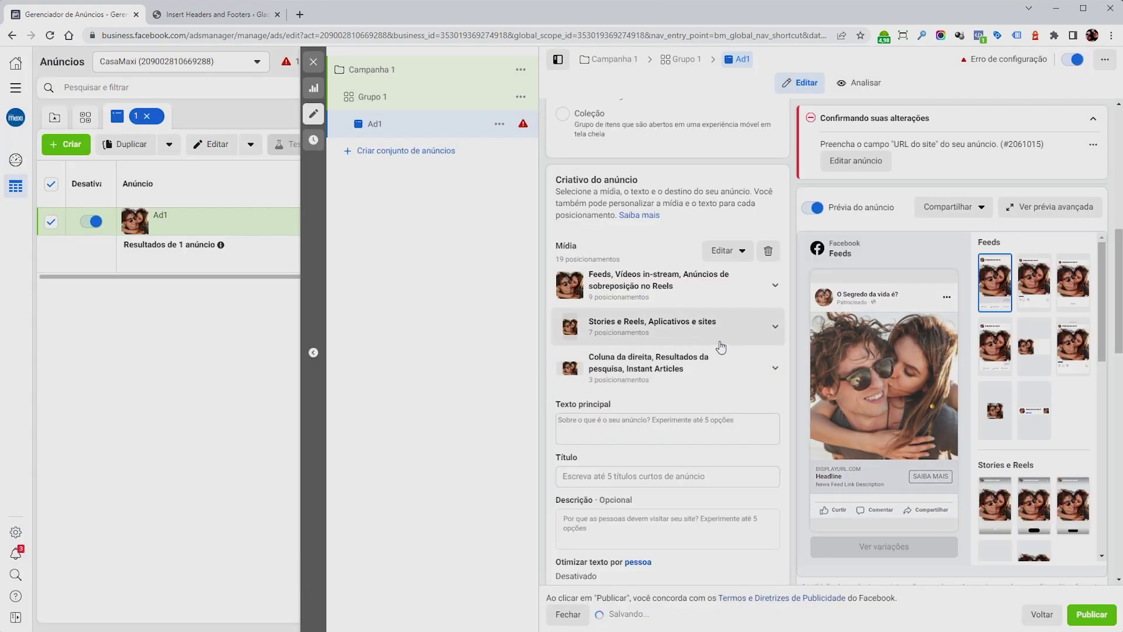
# Check the Instagram Feed, Instagram Stories, Facebook Stories and Messenger Stories previews.
pyautogui.scroll(-3, 721, 346)
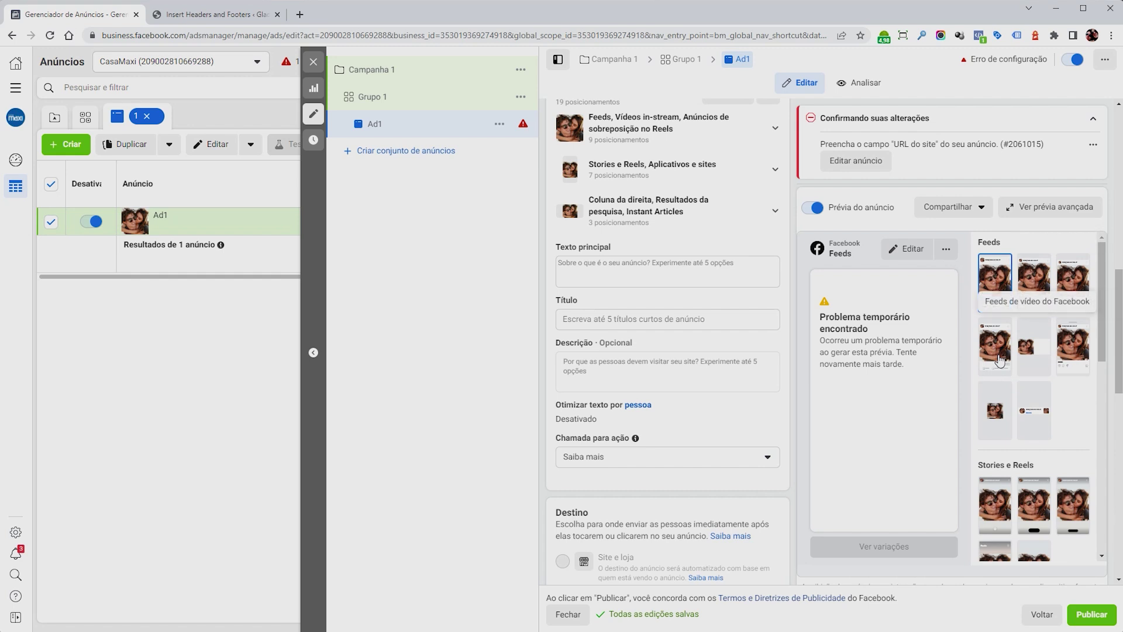
pyautogui.click(1033, 283)
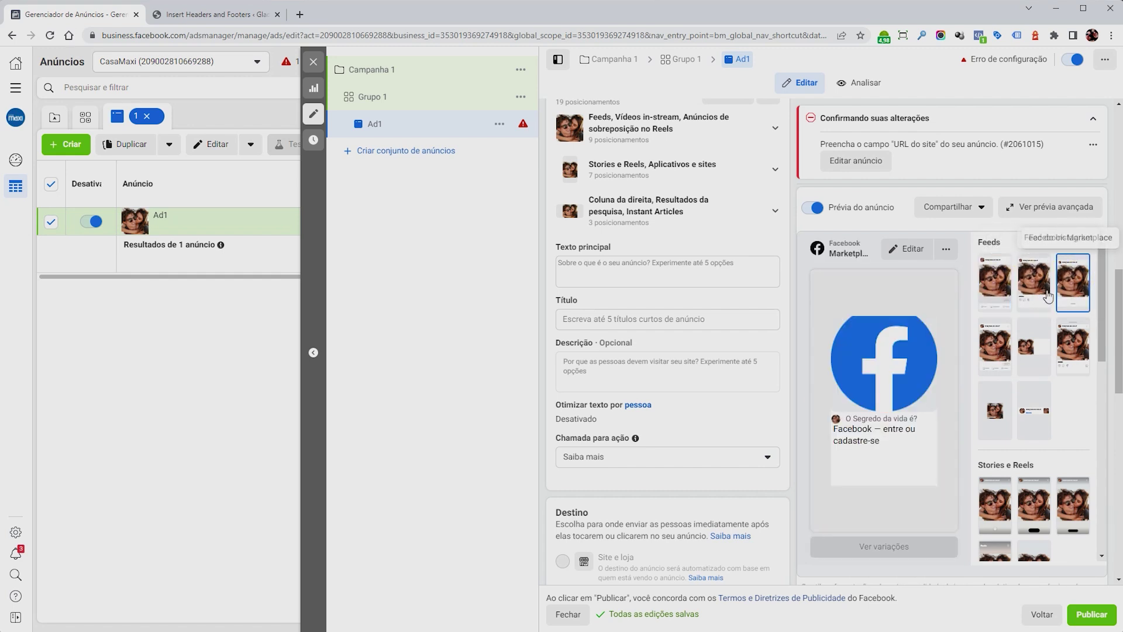
pyautogui.click(1041, 285)
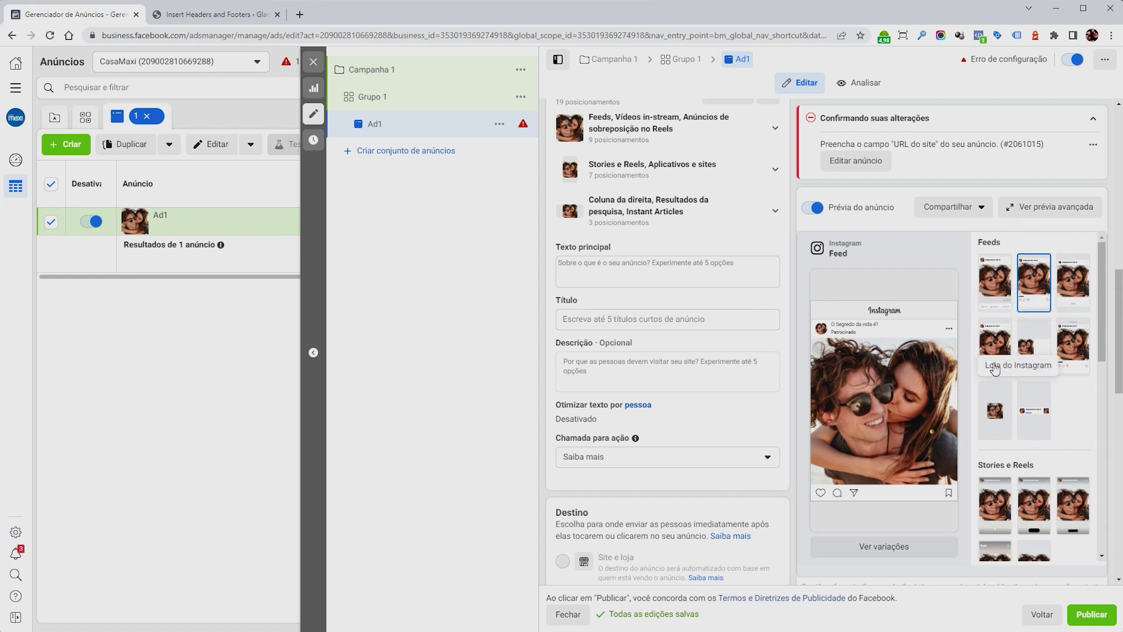
pyautogui.scroll(-3, 1079, 357)
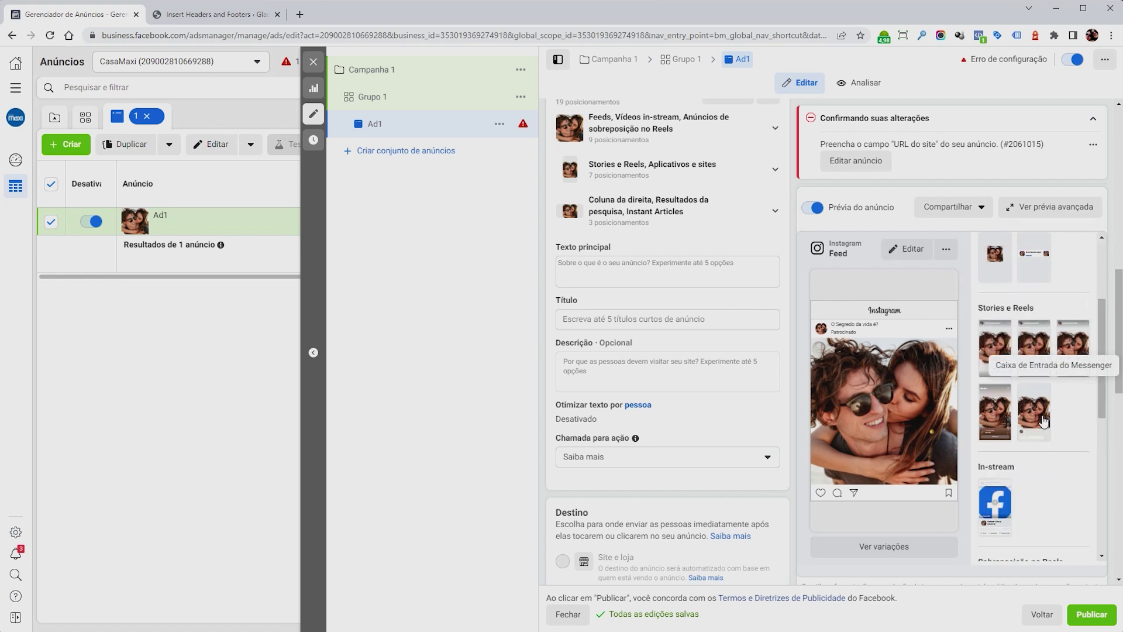
pyautogui.click(1004, 355)
pyautogui.click(1035, 348)
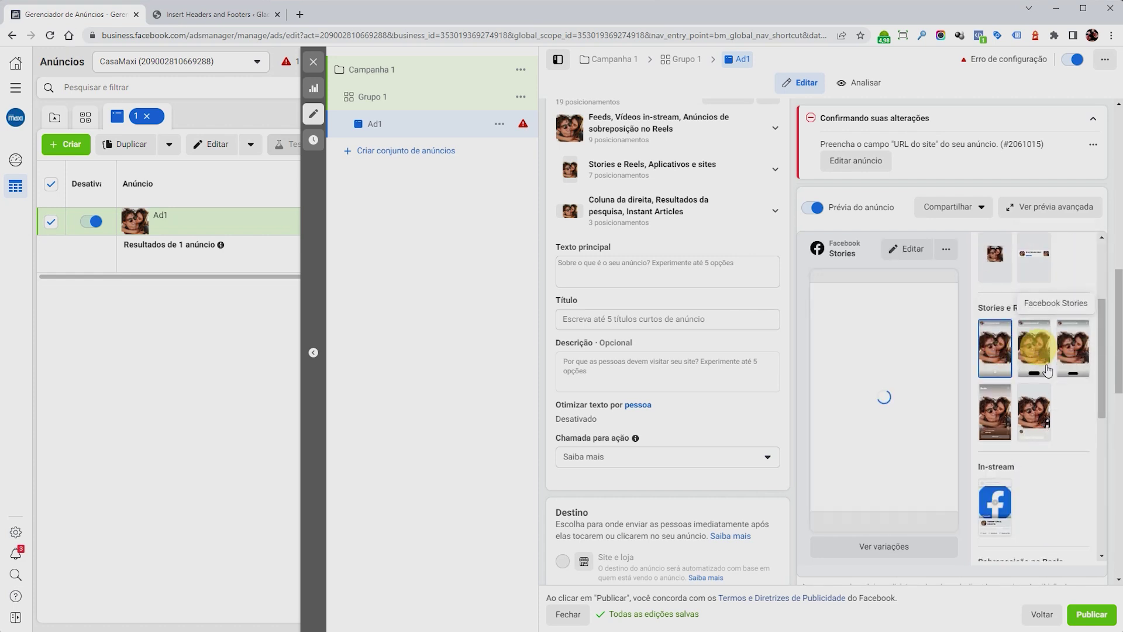
pyautogui.click(1079, 357)
# Enter primary text 'Copy do seu anuncio.' and title 'Titulo do anuncio.'.
pyautogui.scroll(3, 1034, 339)
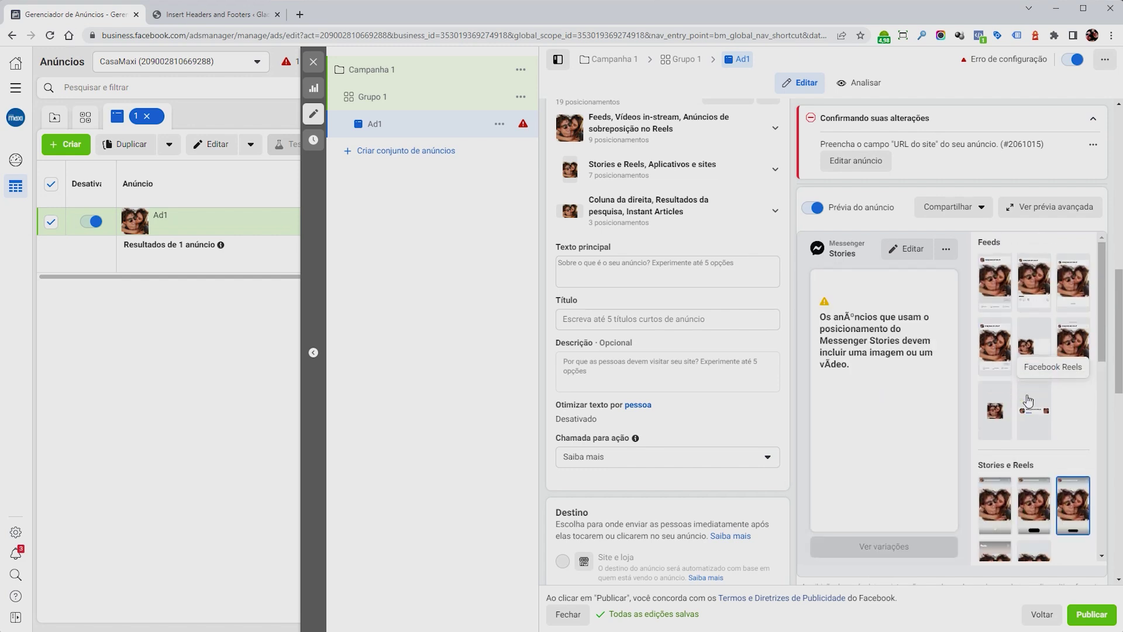
pyautogui.click(1034, 282)
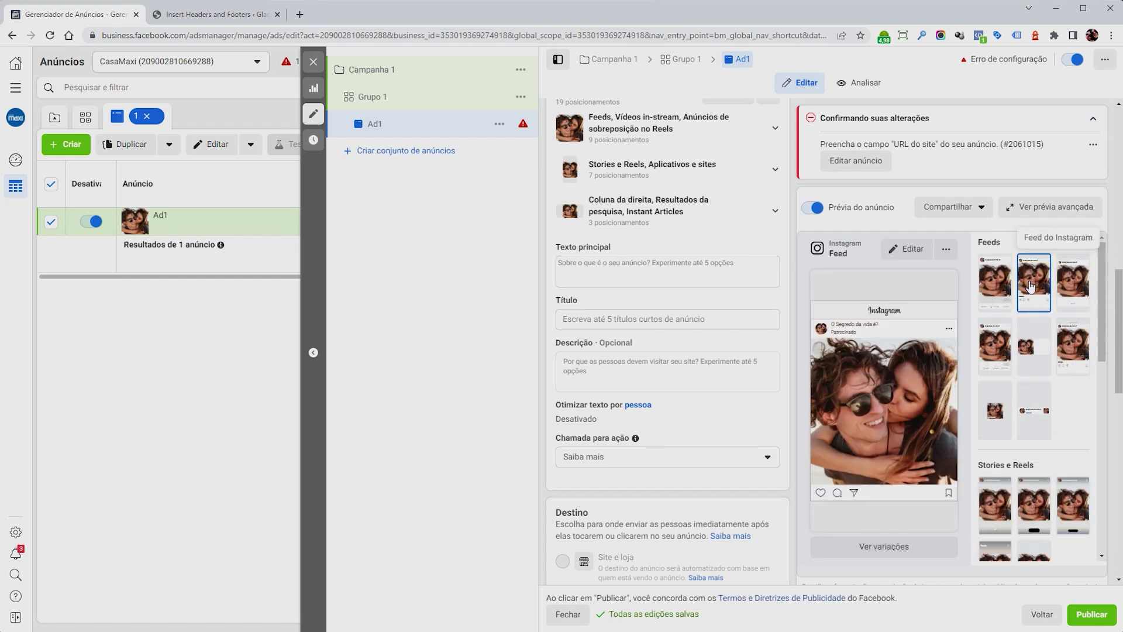
pyautogui.click(645, 270)
pyautogui.write('Copy')
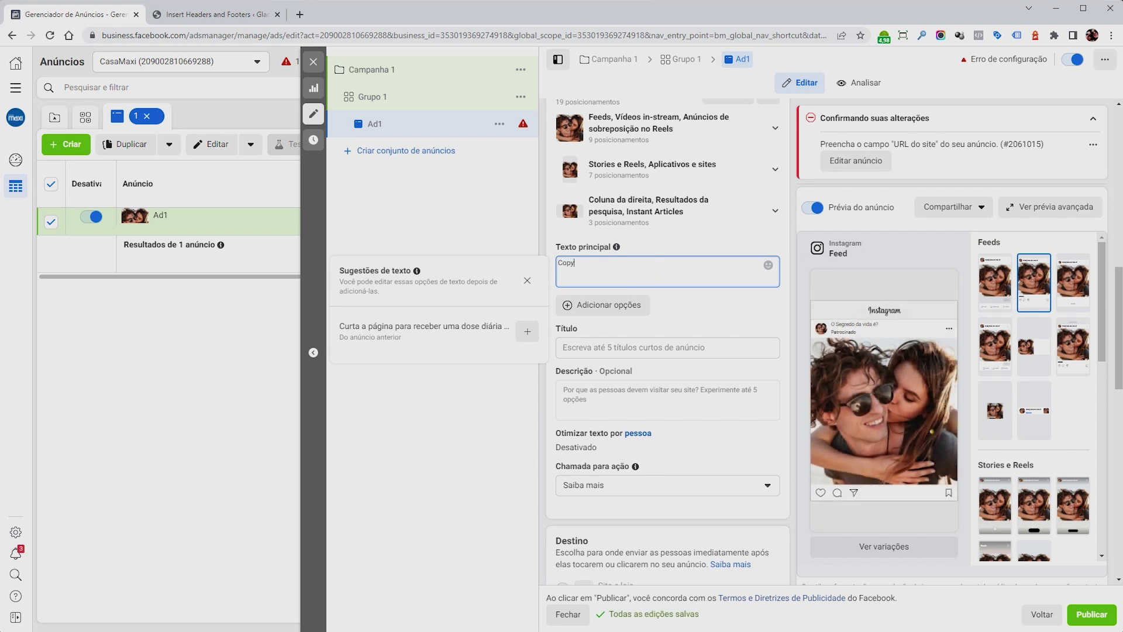
pyautogui.write(' do seu anun')
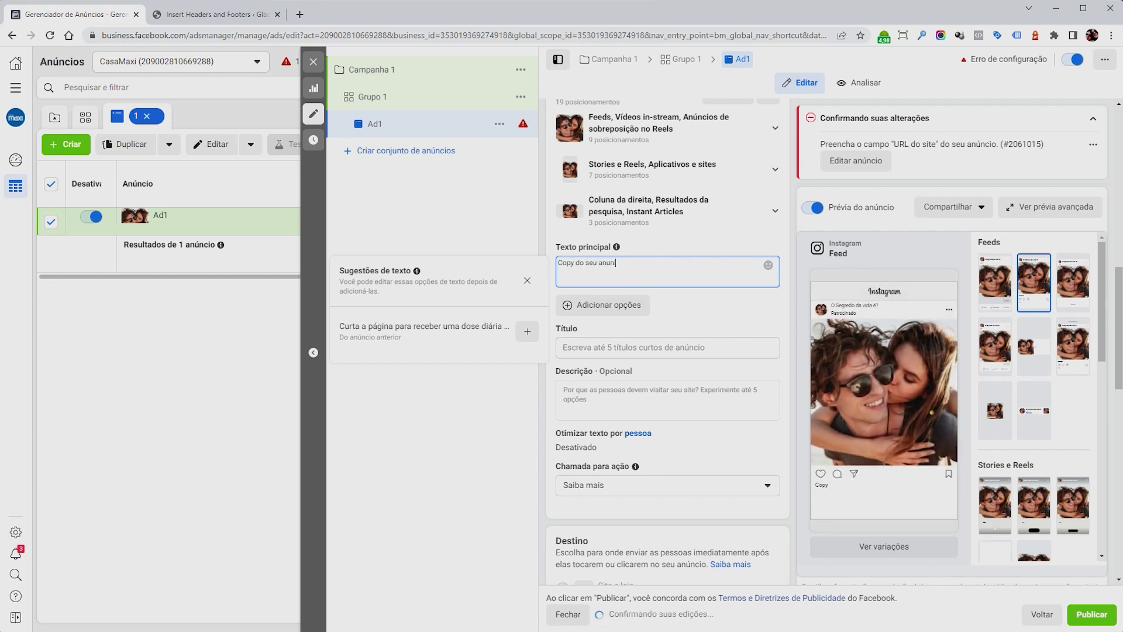
pyautogui.write('cio.')
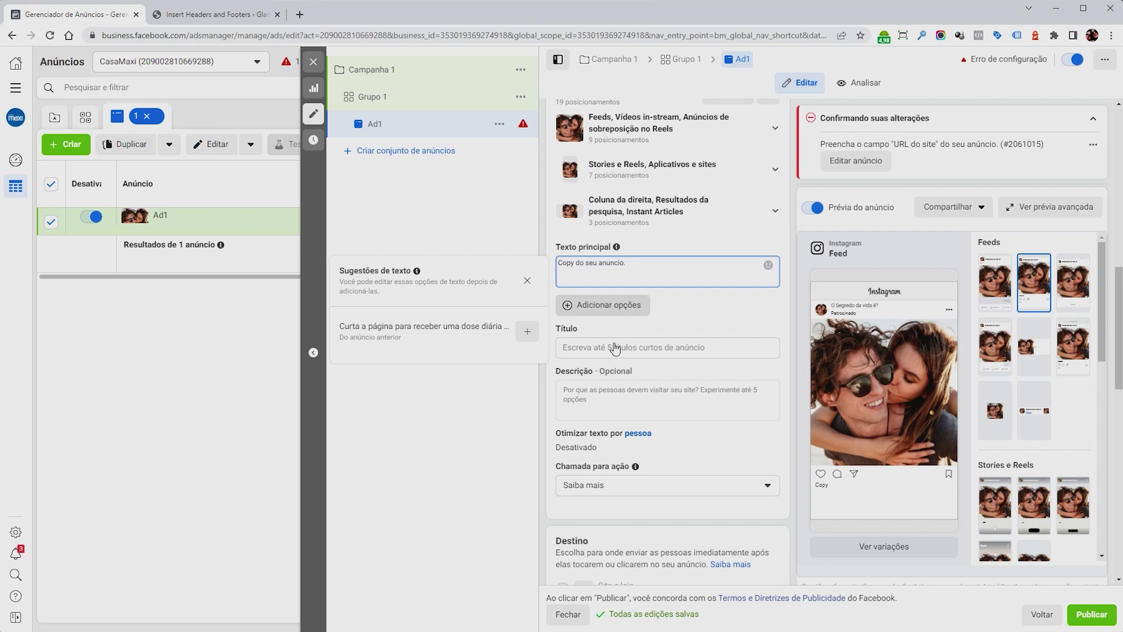
pyautogui.click(609, 363)
pyautogui.click(608, 348)
pyautogui.write('Titu')
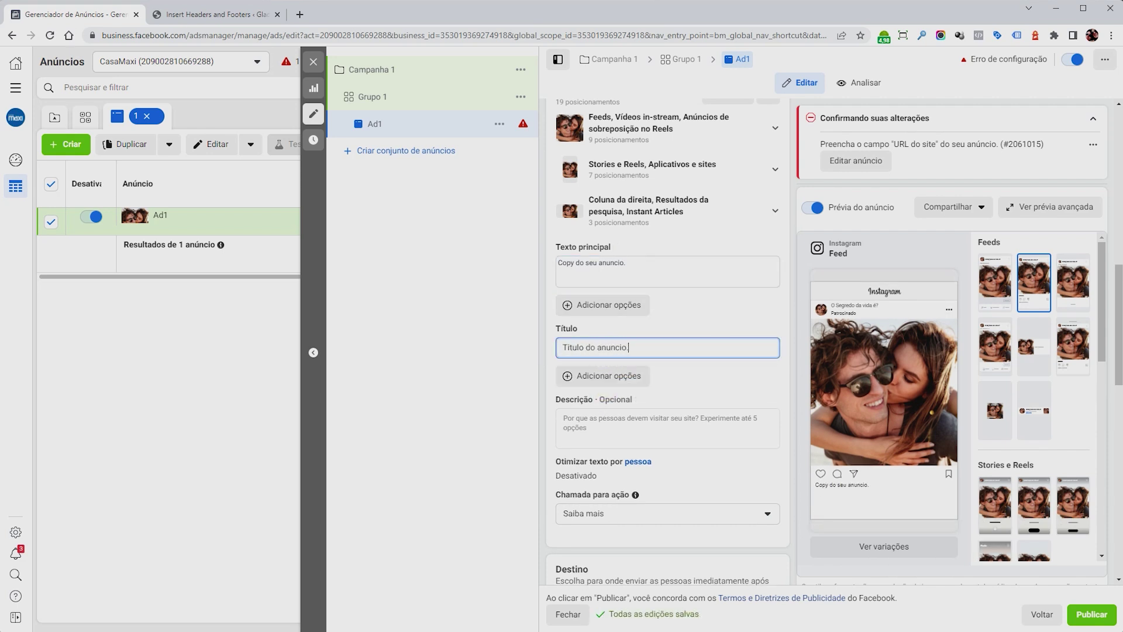
pyautogui.write('lo do anuncio.')
pyautogui.click(753, 375)
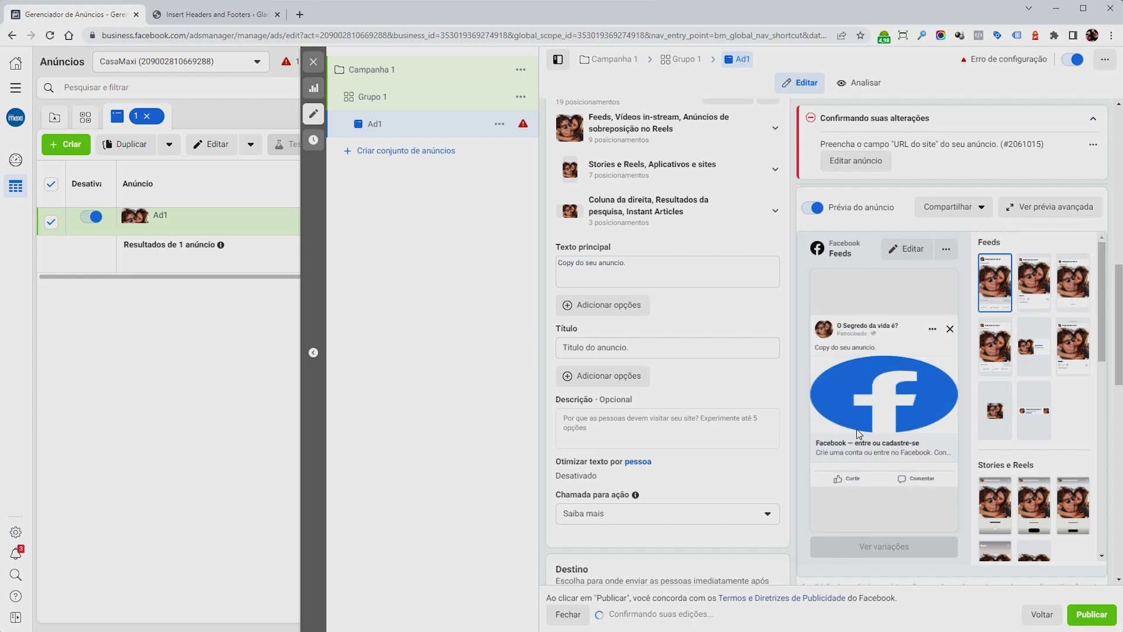
# Check the Facebook Marketplace, right column and Instagram Feed previews of the ad.
pyautogui.click(1073, 280)
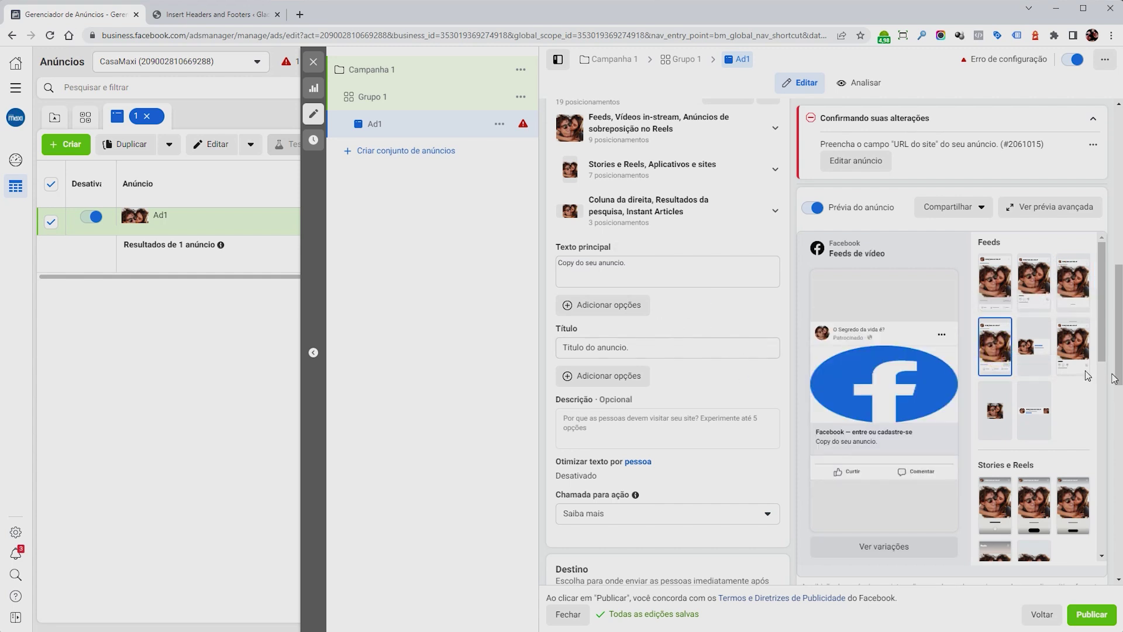
pyautogui.click(1033, 348)
pyautogui.click(1078, 364)
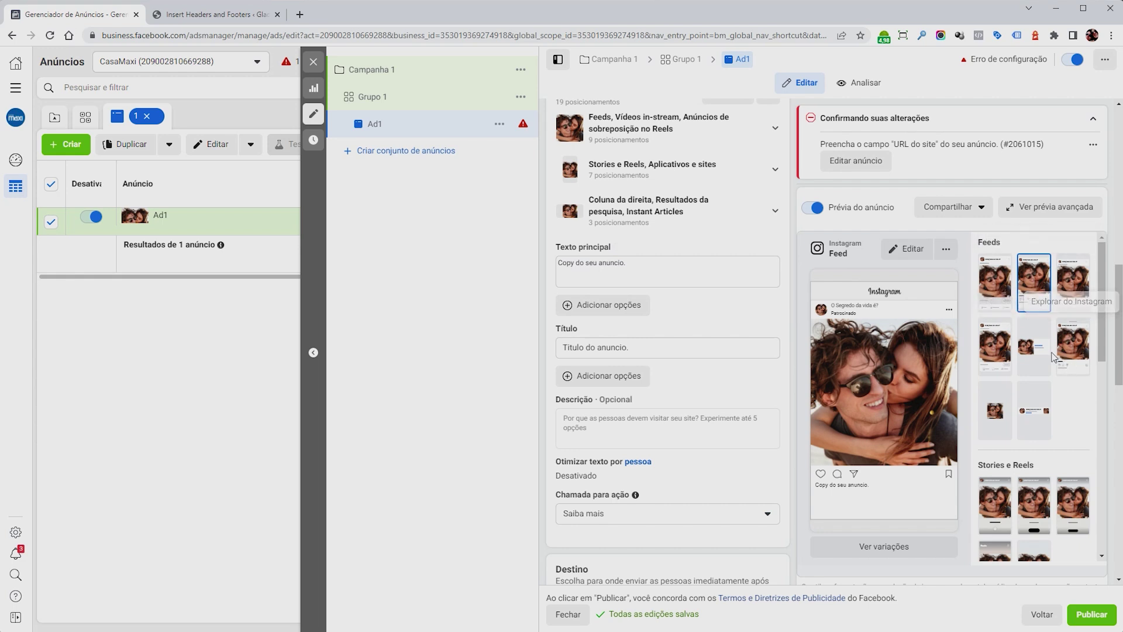
pyautogui.moveTo(816, 484); pyautogui.dragTo(840, 486)
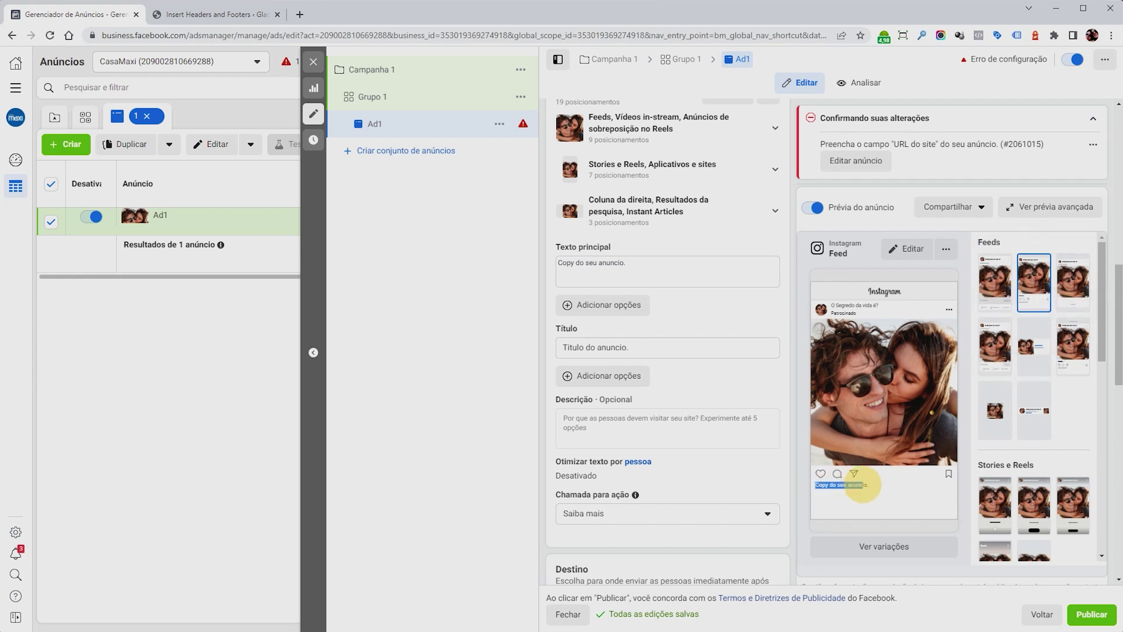
pyautogui.click(831, 485)
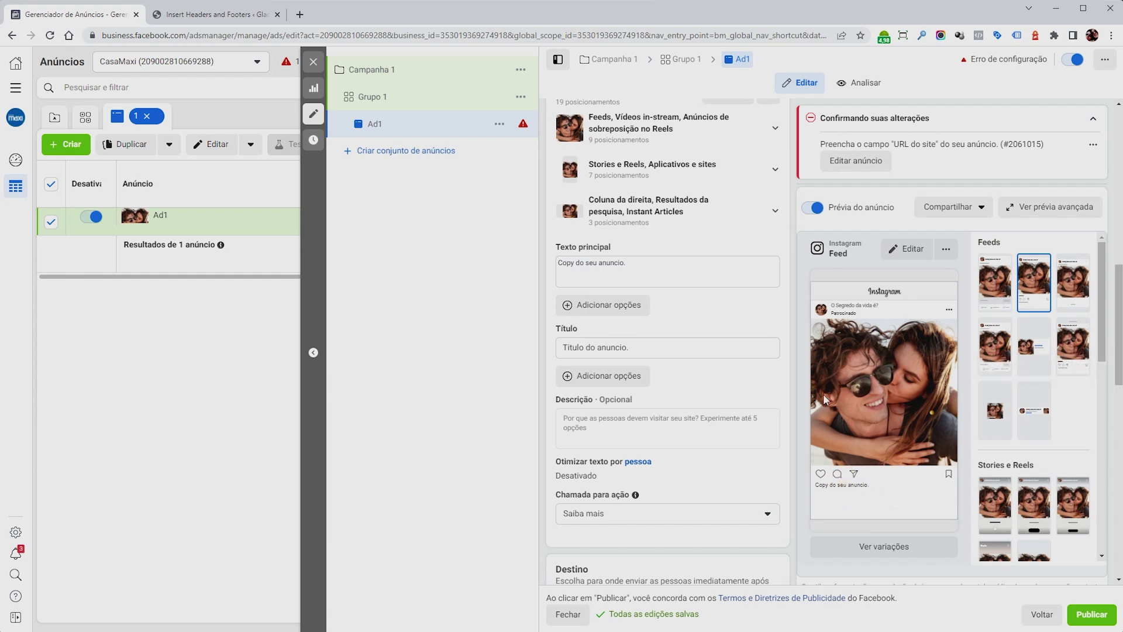
pyautogui.scroll(-3, 746, 334)
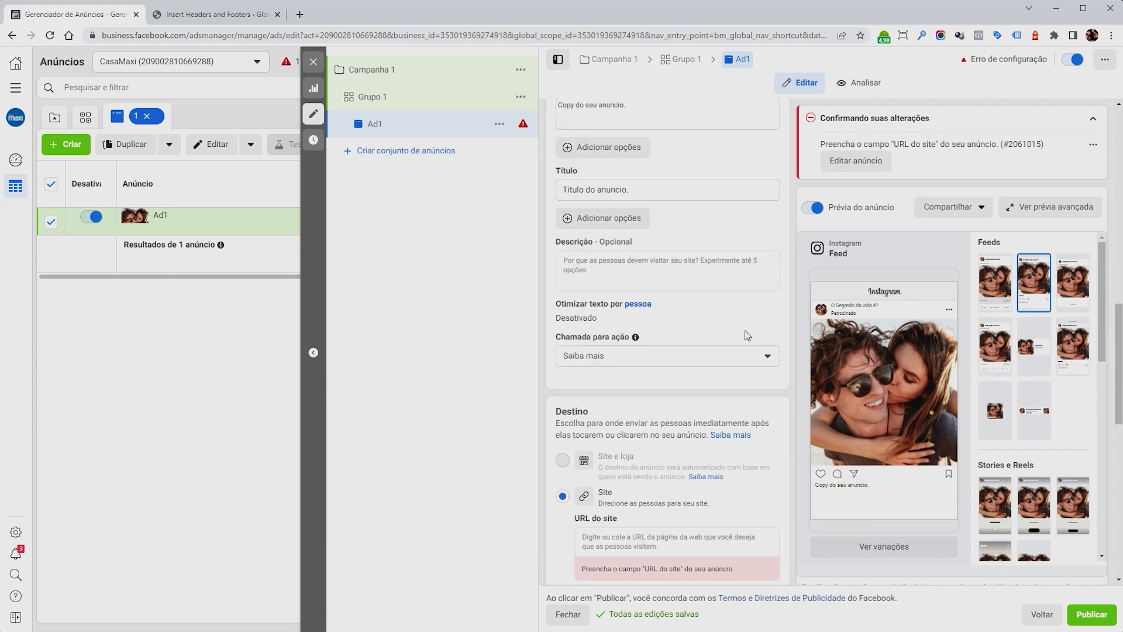
# Keep Saiba mais as the call to action and scroll down to the Destino section.
pyautogui.click(683, 358)
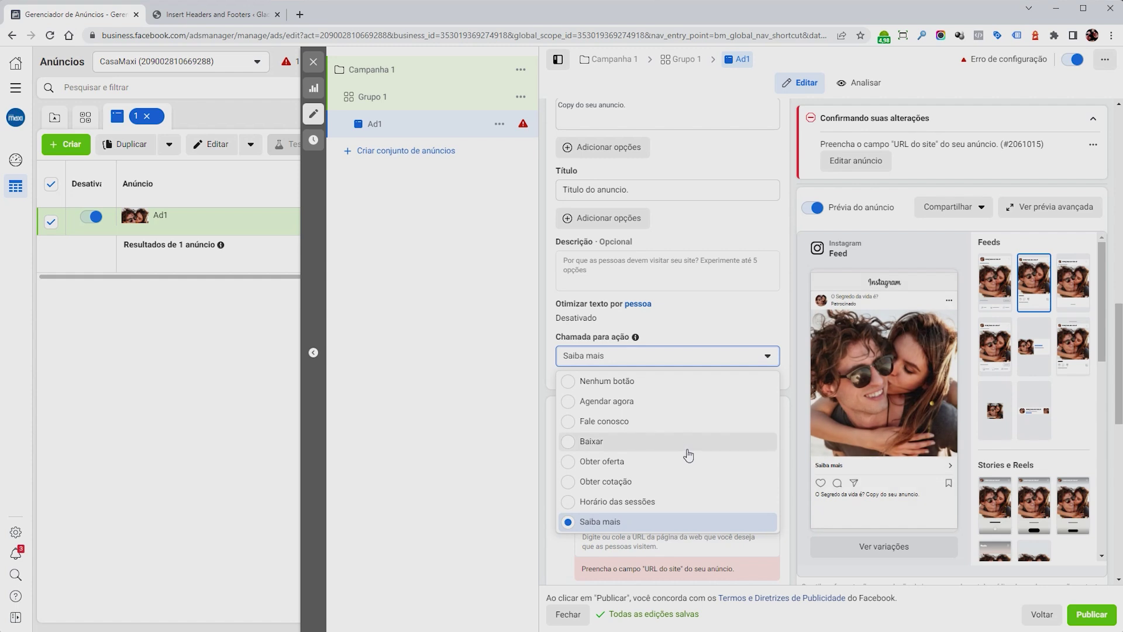
pyautogui.click(600, 521)
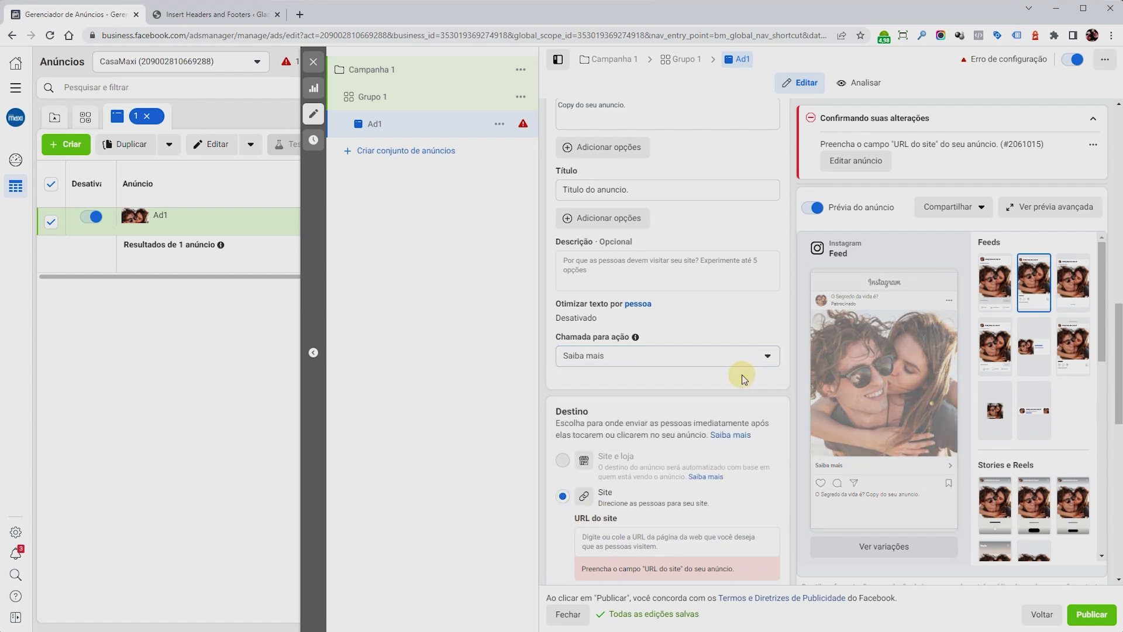
pyautogui.moveTo(913, 381)
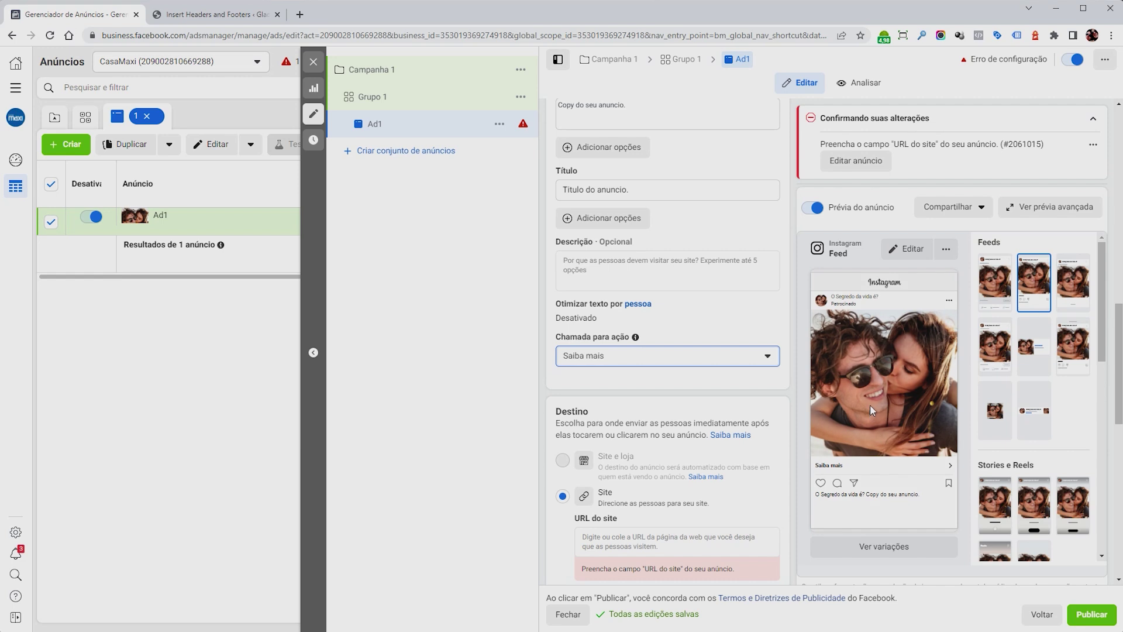
pyautogui.click(768, 356)
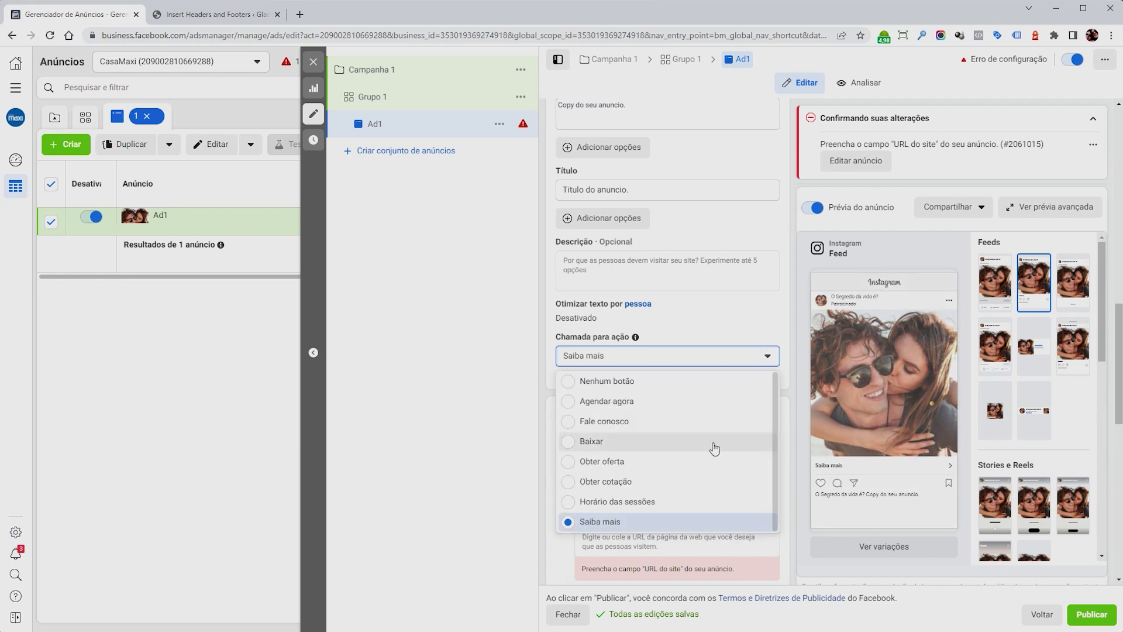
pyautogui.scroll(-5, 689, 449)
pyautogui.scroll(5, 689, 447)
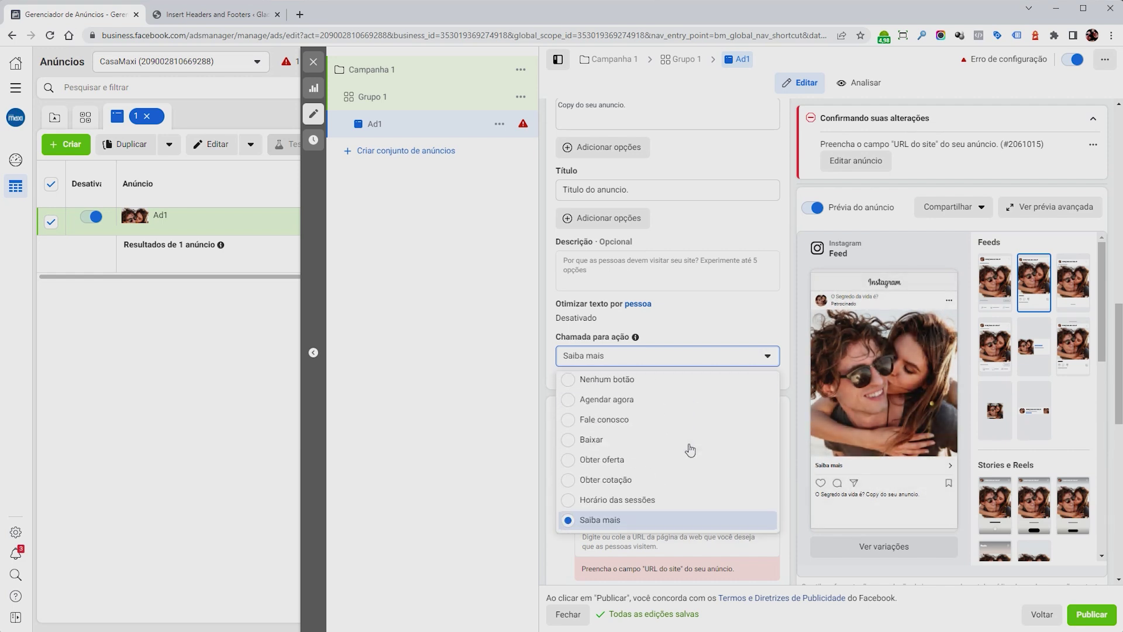
pyautogui.click(519, 402)
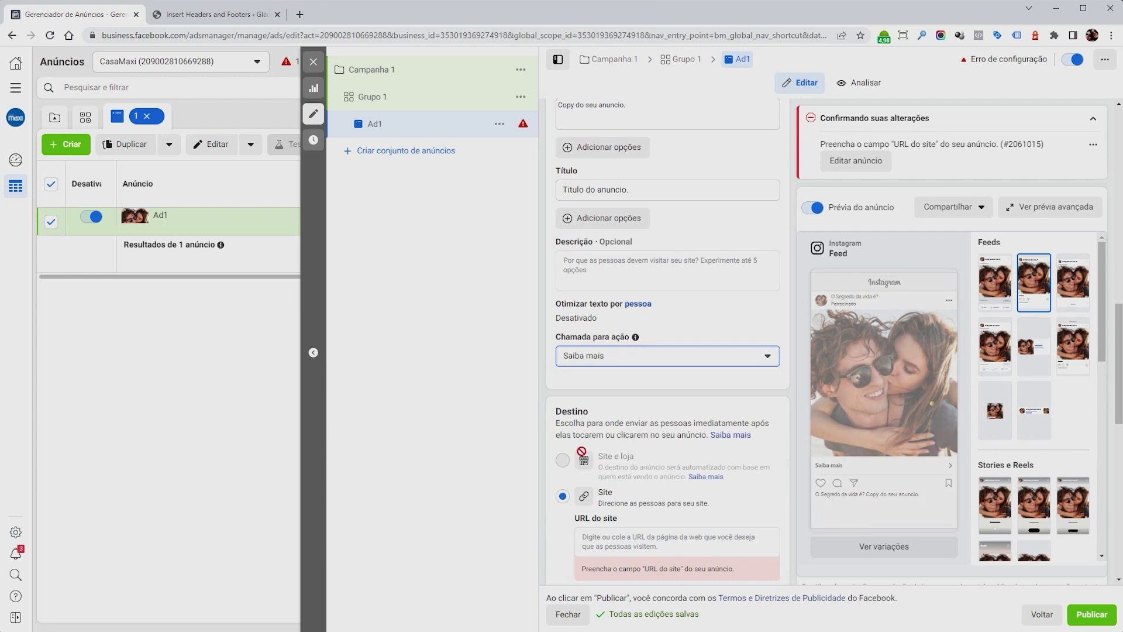
pyautogui.scroll(-3, 729, 420)
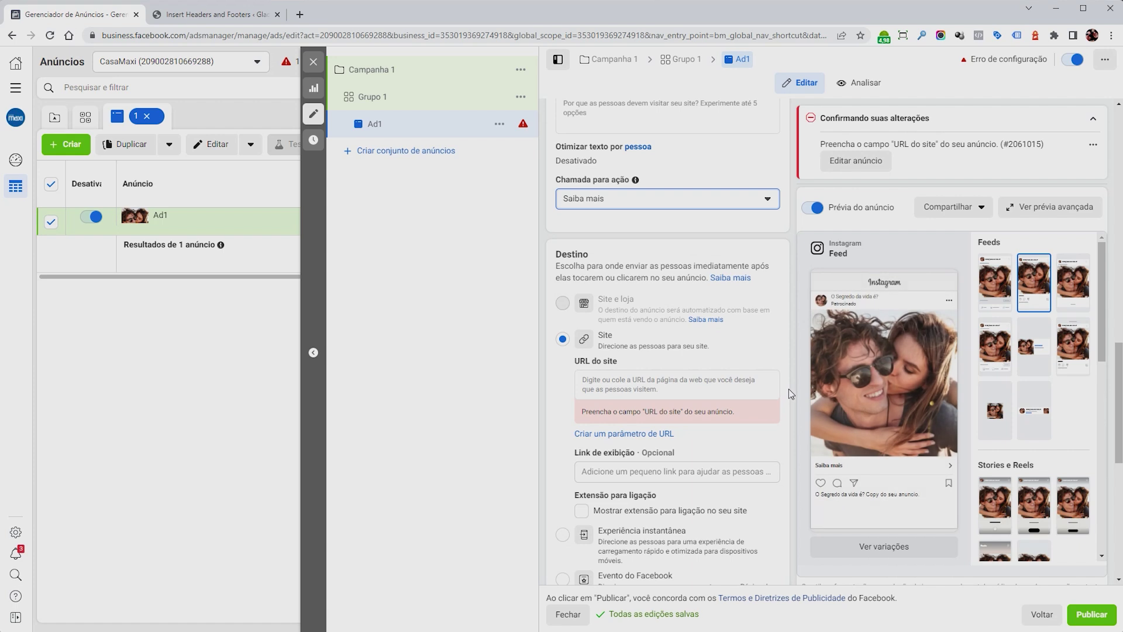
pyautogui.moveTo(575, 361); pyautogui.dragTo(613, 361)
pyautogui.click(619, 384)
pyautogui.click(206, 17)
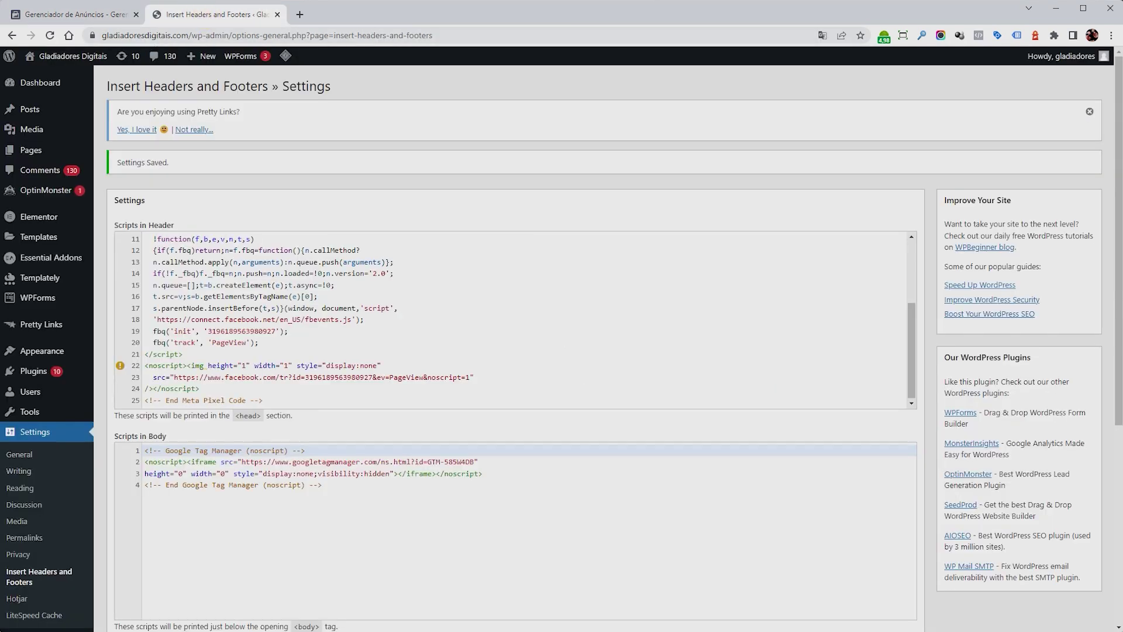
pyautogui.moveTo(215, 35); pyautogui.dragTo(86, 35)
pyautogui.hotkey('ctrl', 'c')
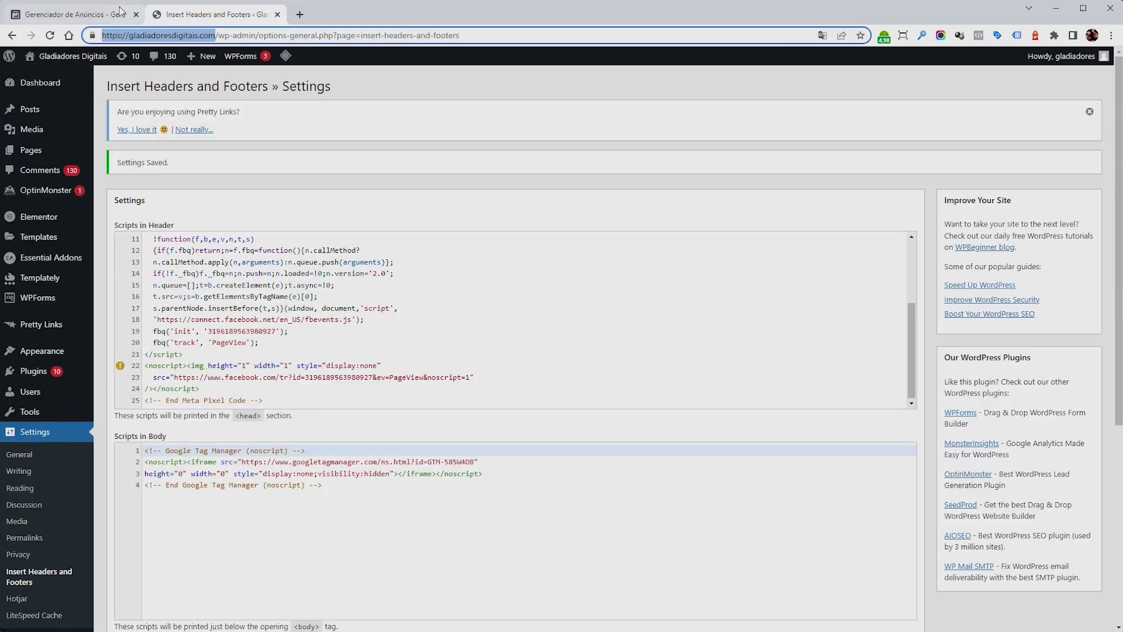
pyautogui.click(76, 14)
pyautogui.hotkey('ctrl', 'v')
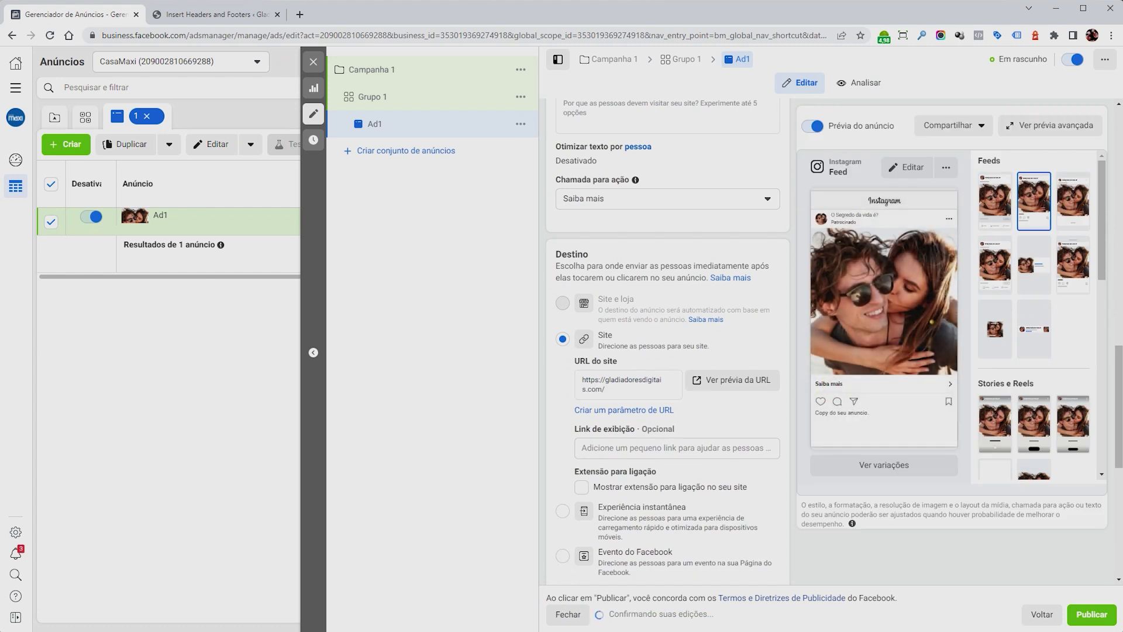
# Select the full website URL in the URL do site field.
pyautogui.tripleClick(576, 380)
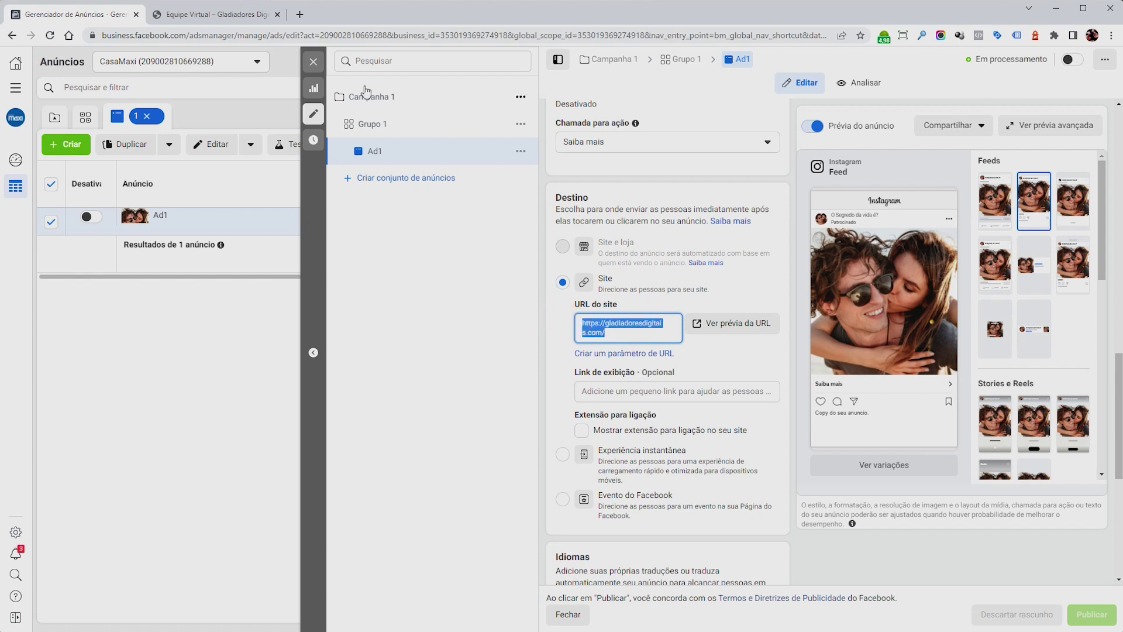
# On the Gladiadores Digitais Tudo Certo! page, test the Continuar link, then return to the page.
pyautogui.click(234, 14)
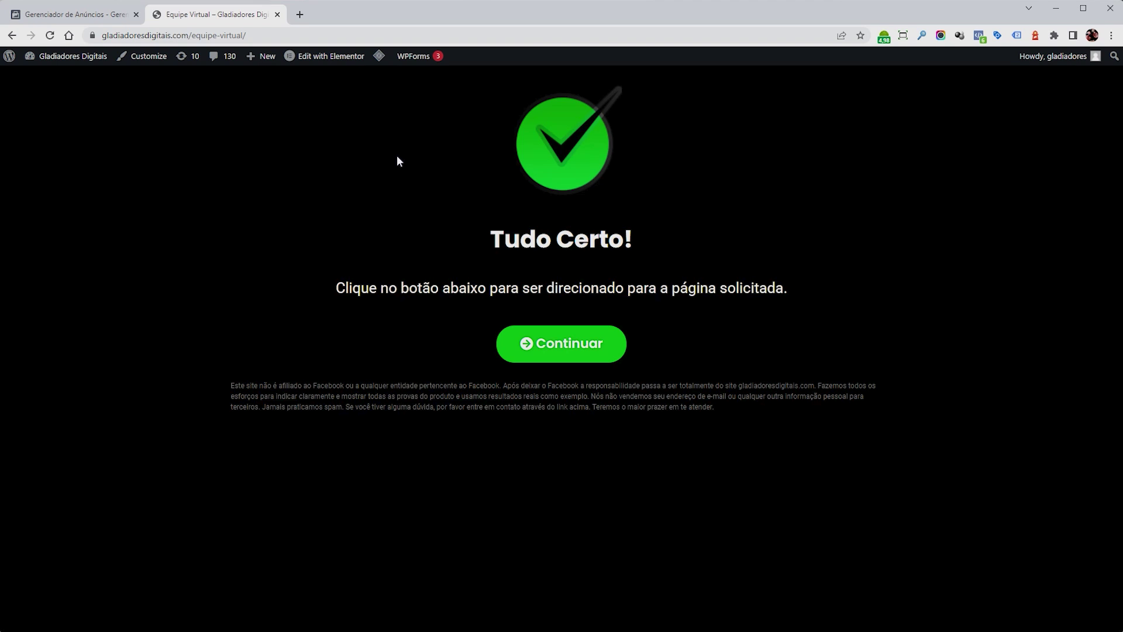
pyautogui.click(593, 350)
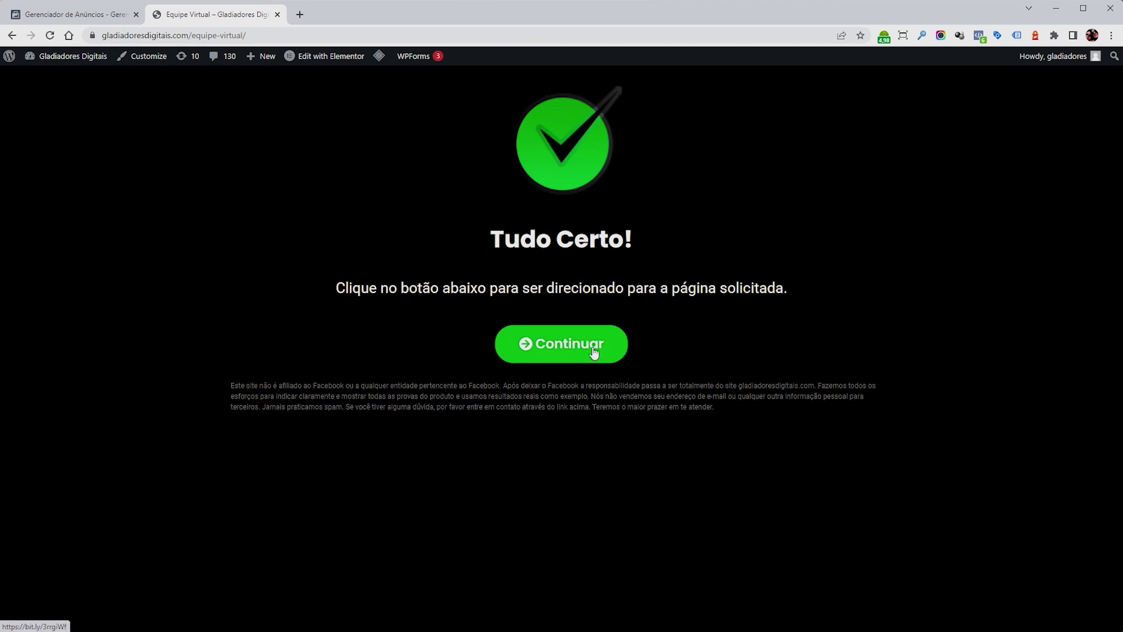
pyautogui.click(12, 35)
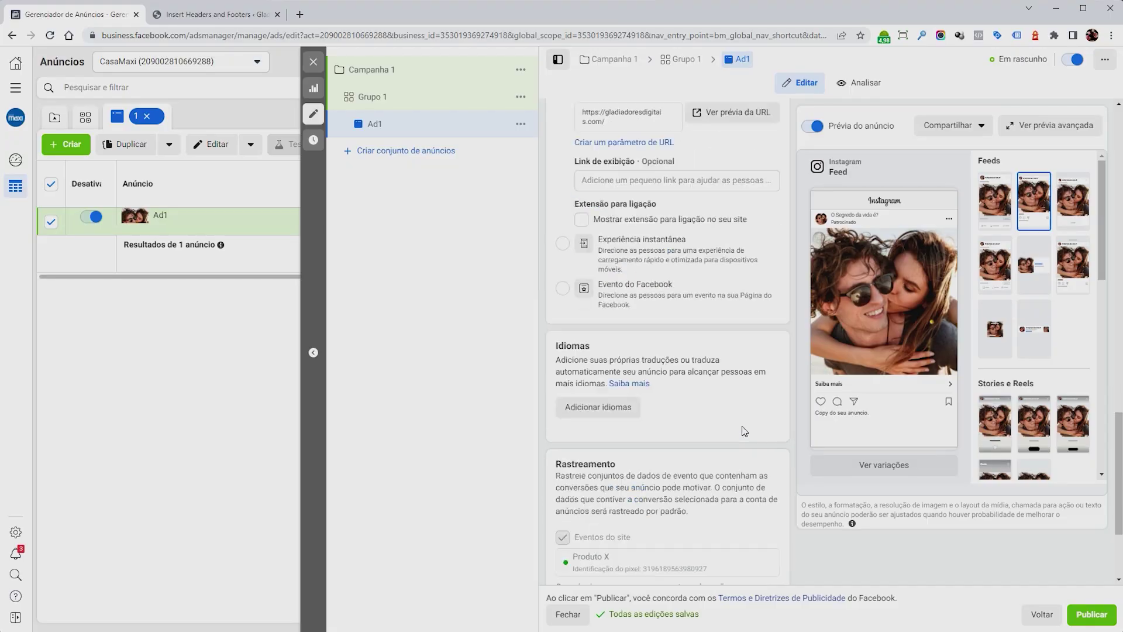
# Scroll Ad1's editing form down to the Rastreamento section showing the Produto X pixel events.
pyautogui.scroll(-1, 744, 431)
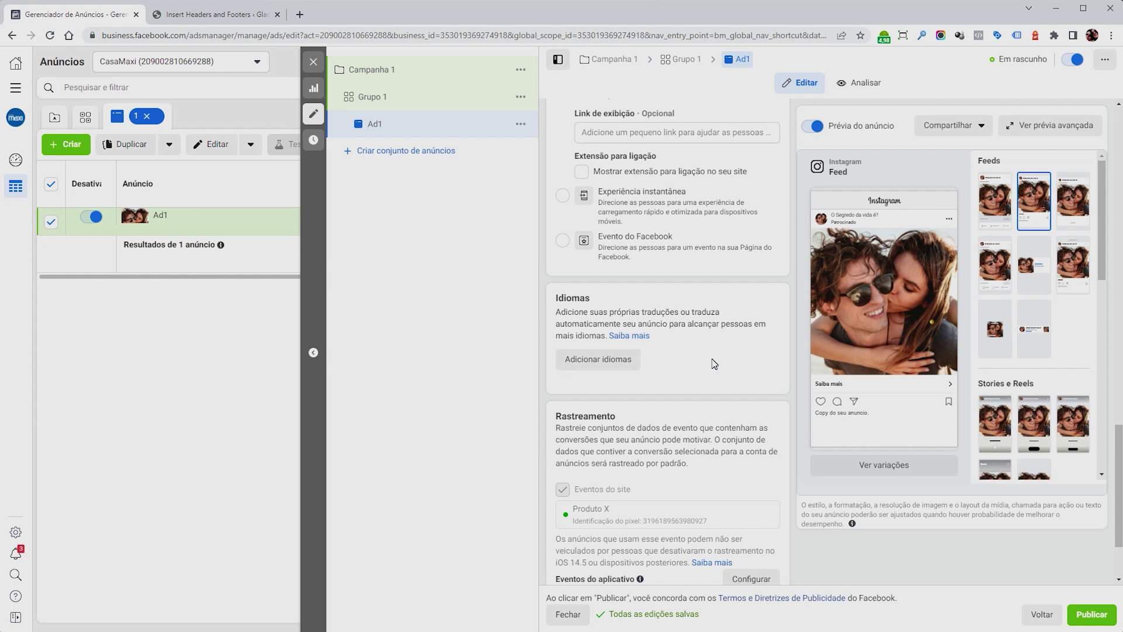
pyautogui.scroll(-2, 719, 347)
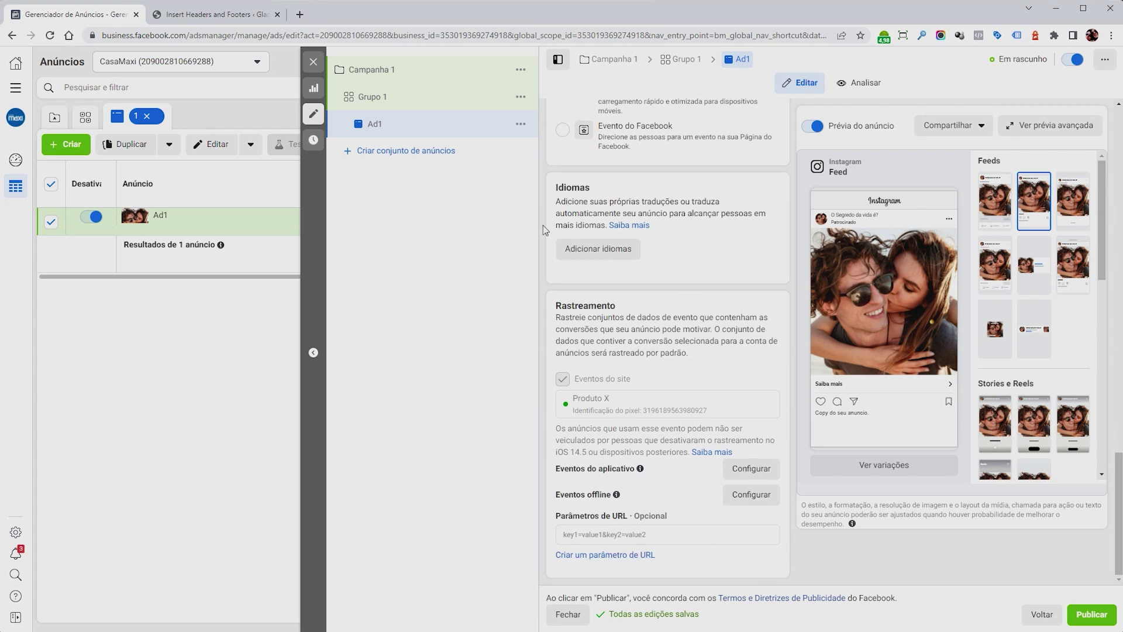
pyautogui.moveTo(561, 306); pyautogui.dragTo(621, 311)
pyautogui.click(672, 345)
pyautogui.click(405, 98)
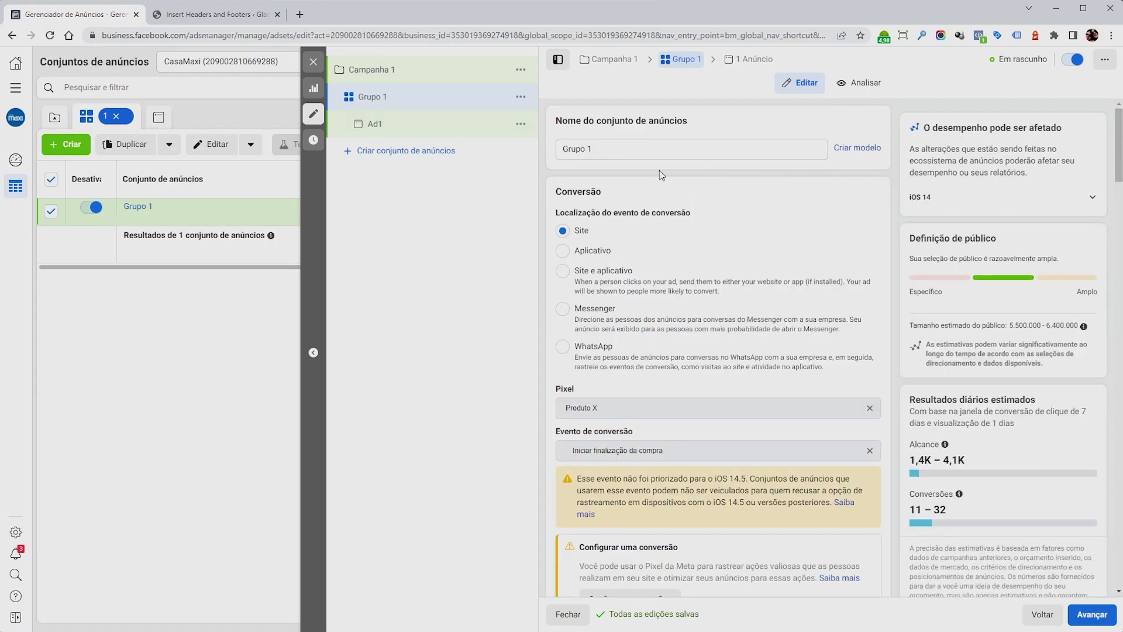
pyautogui.scroll(-3, 662, 313)
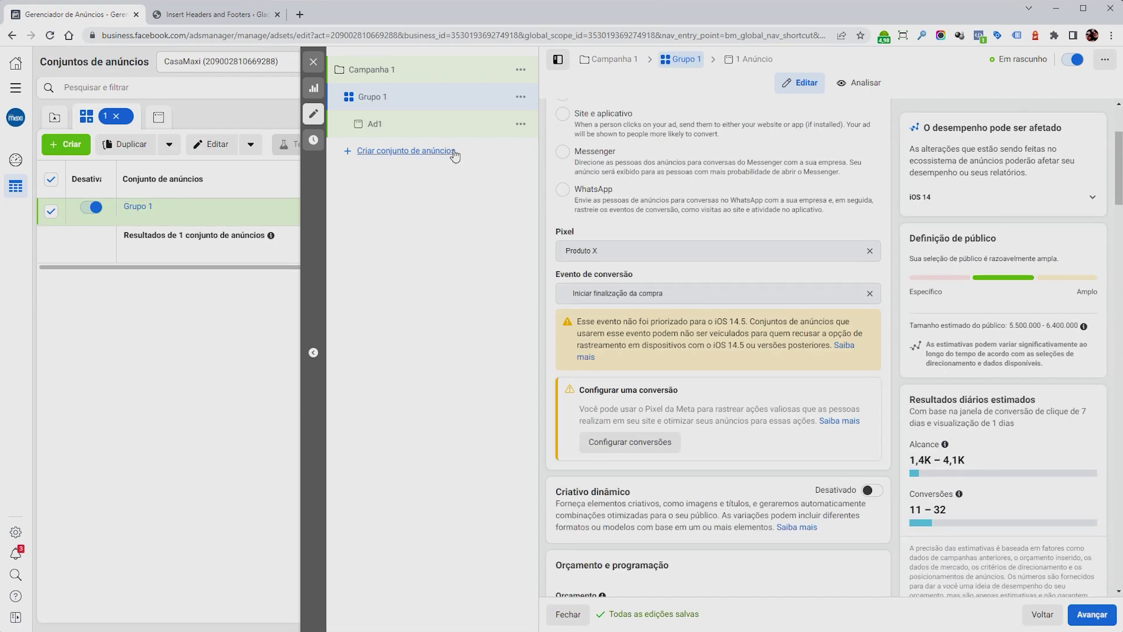
pyautogui.click(431, 124)
pyautogui.scroll(-10, 682, 422)
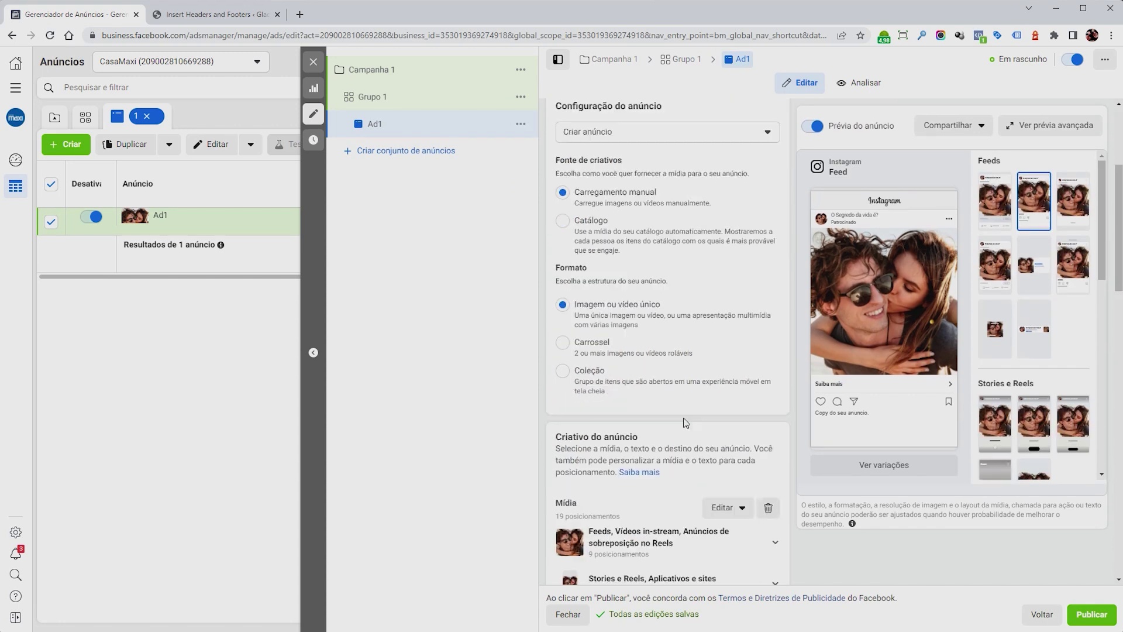
pyautogui.scroll(-8, 684, 422)
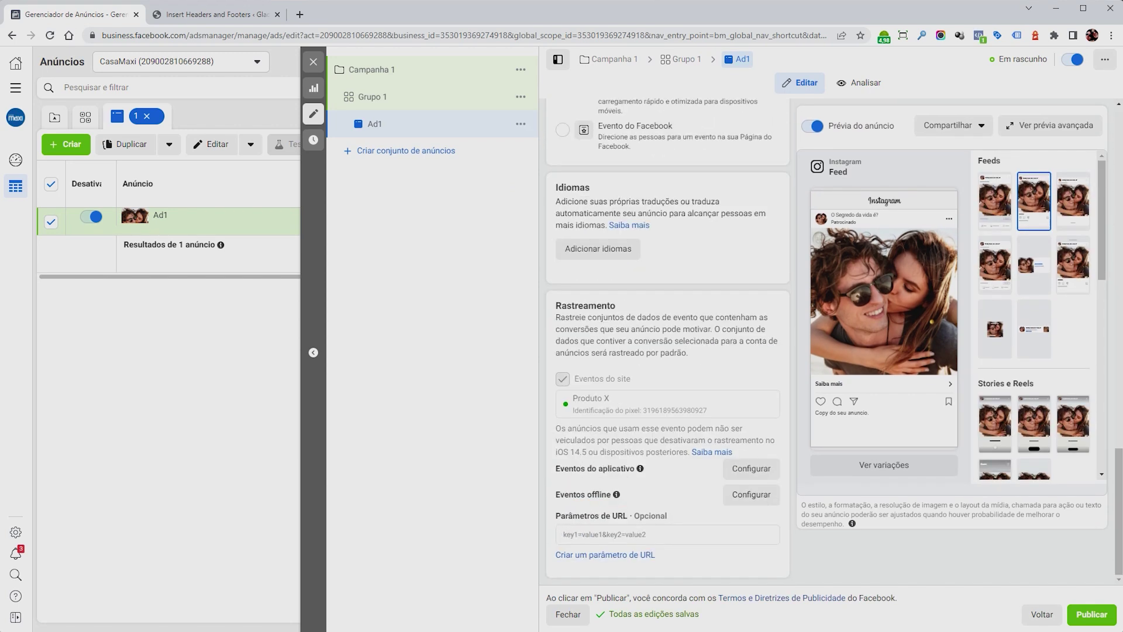
pyautogui.click(644, 541)
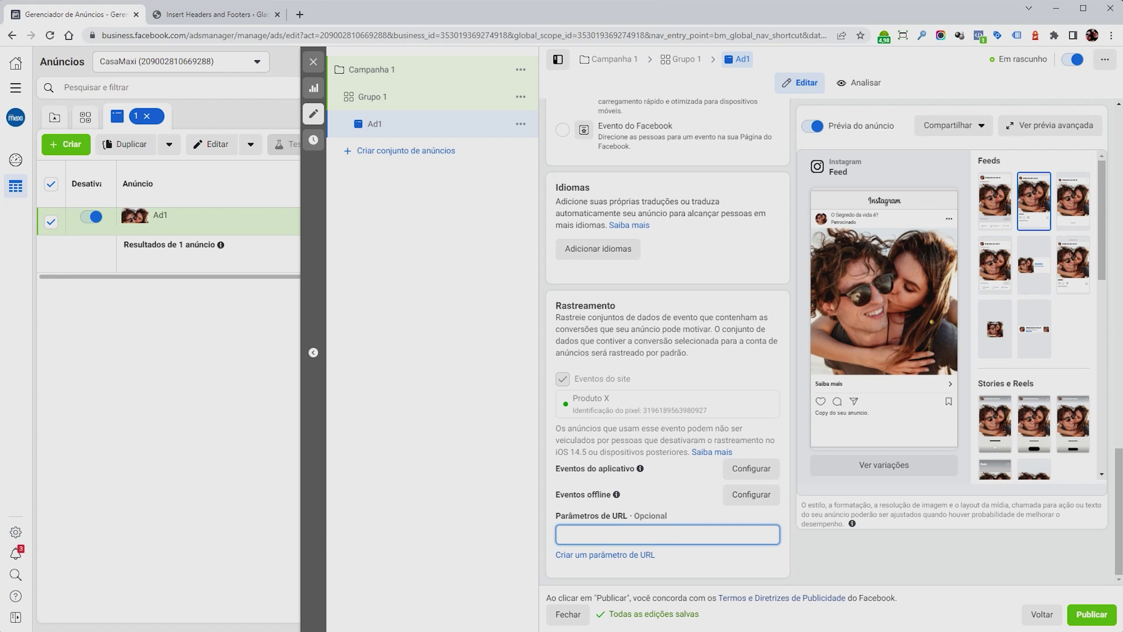
pyautogui.moveTo(678, 514)
pyautogui.click(704, 563)
pyautogui.click(677, 533)
pyautogui.write('utm_campaig')
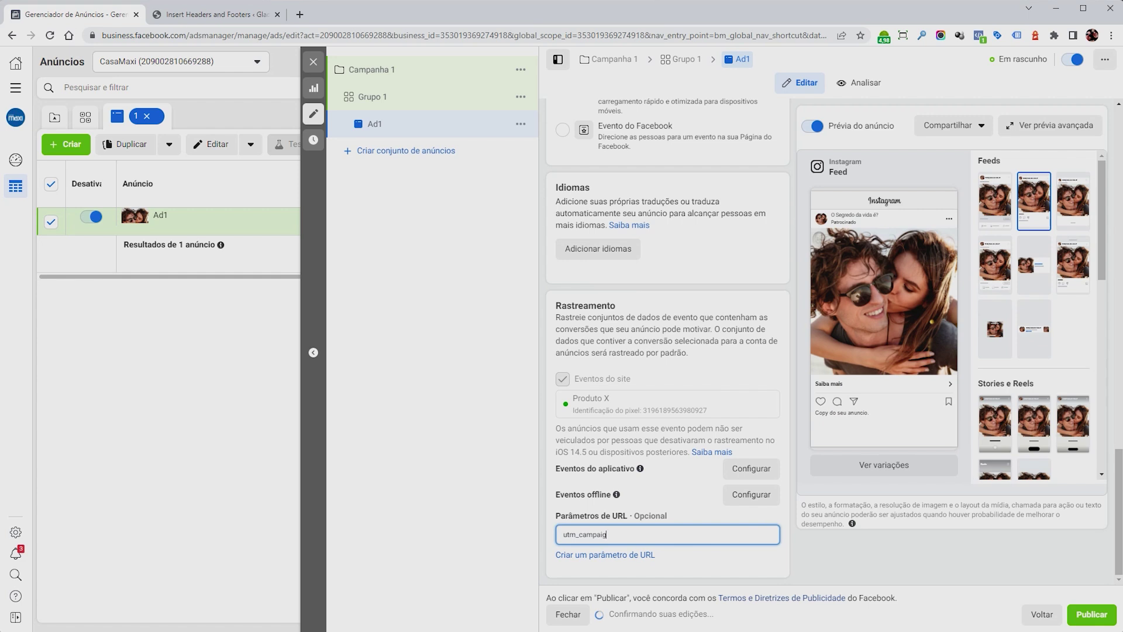
pyautogui.write('n=faceb')
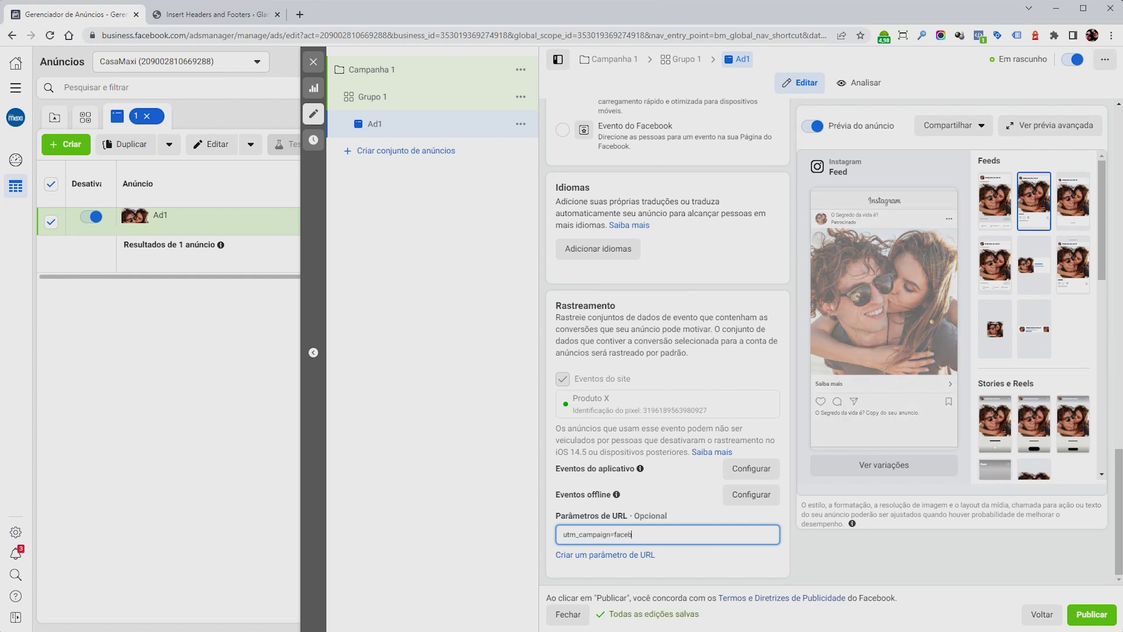
pyautogui.write('ook&')
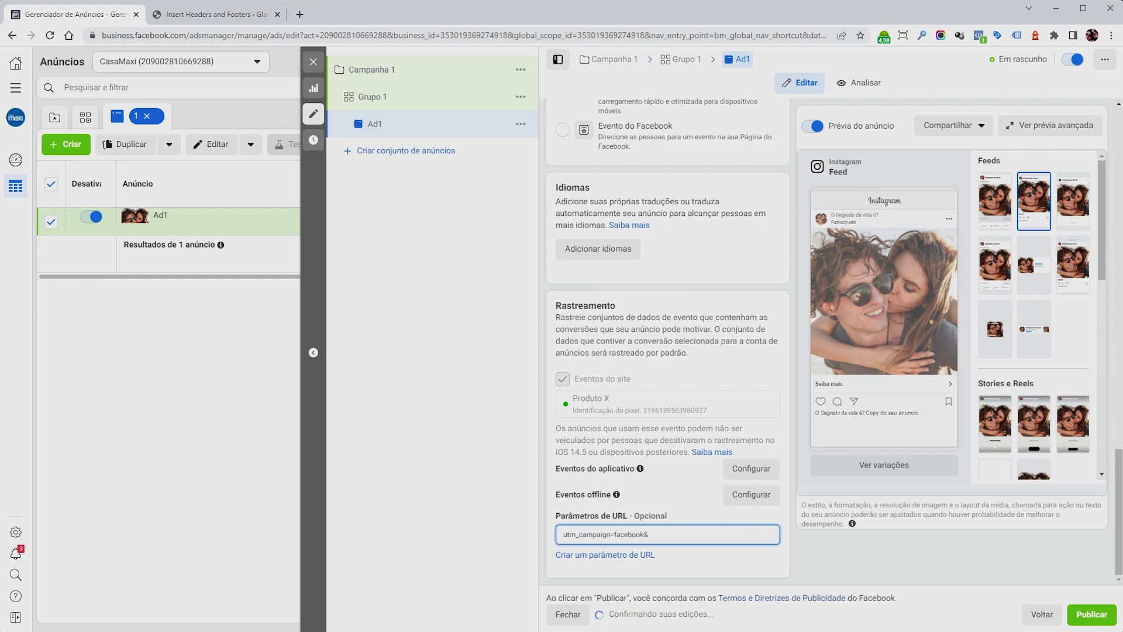
pyautogui.write('utm_source')
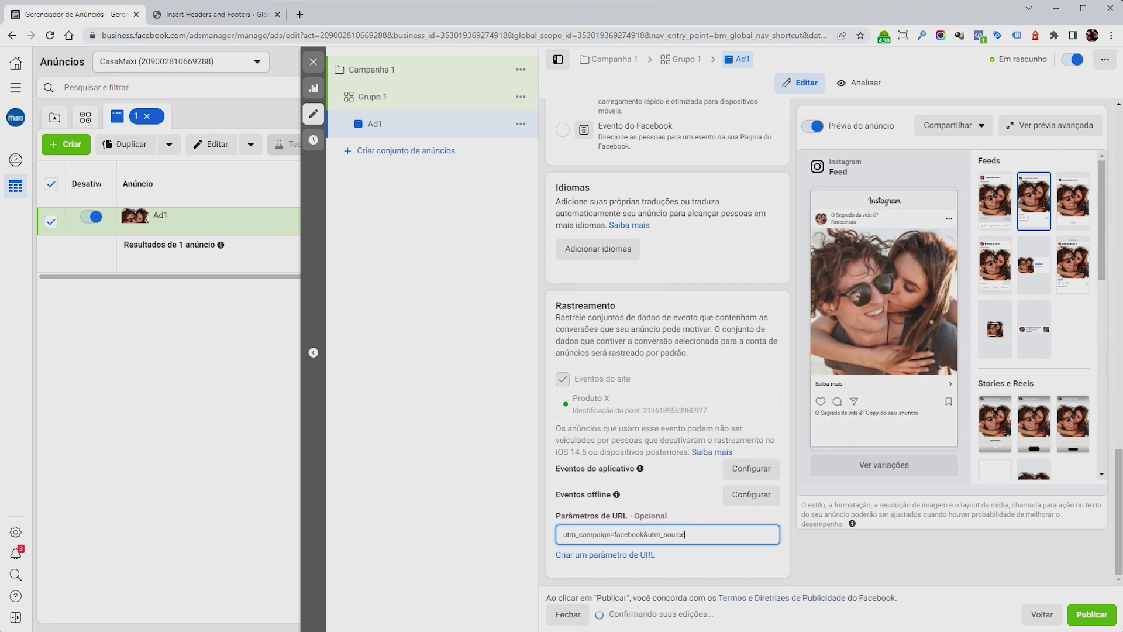
pyautogui.tripleClick(565, 534)
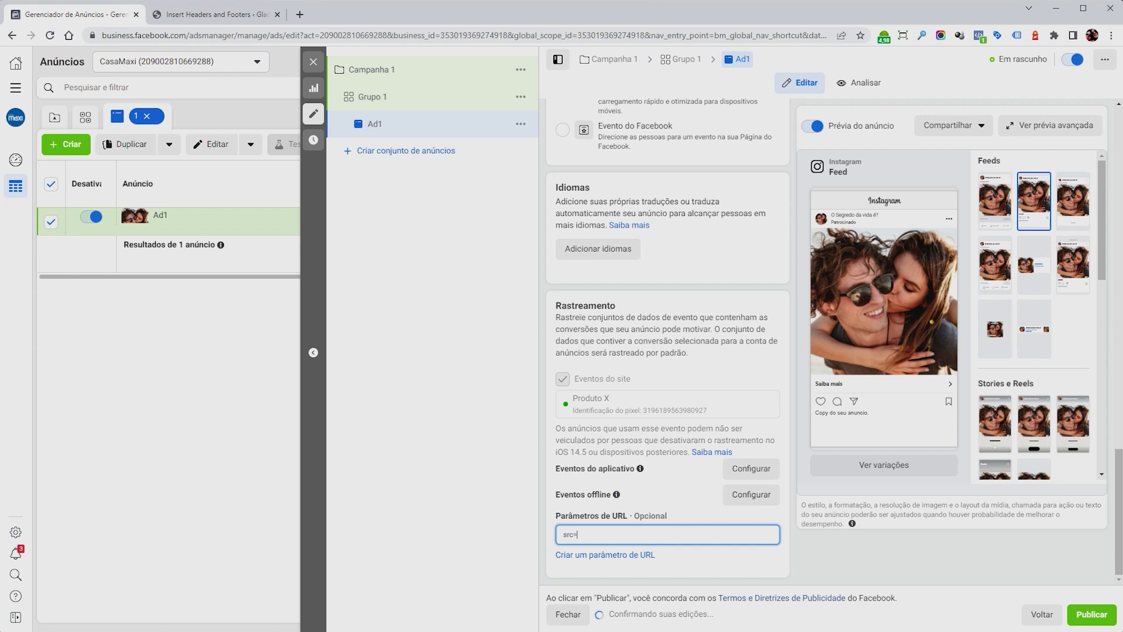
pyautogui.write('facebookads')
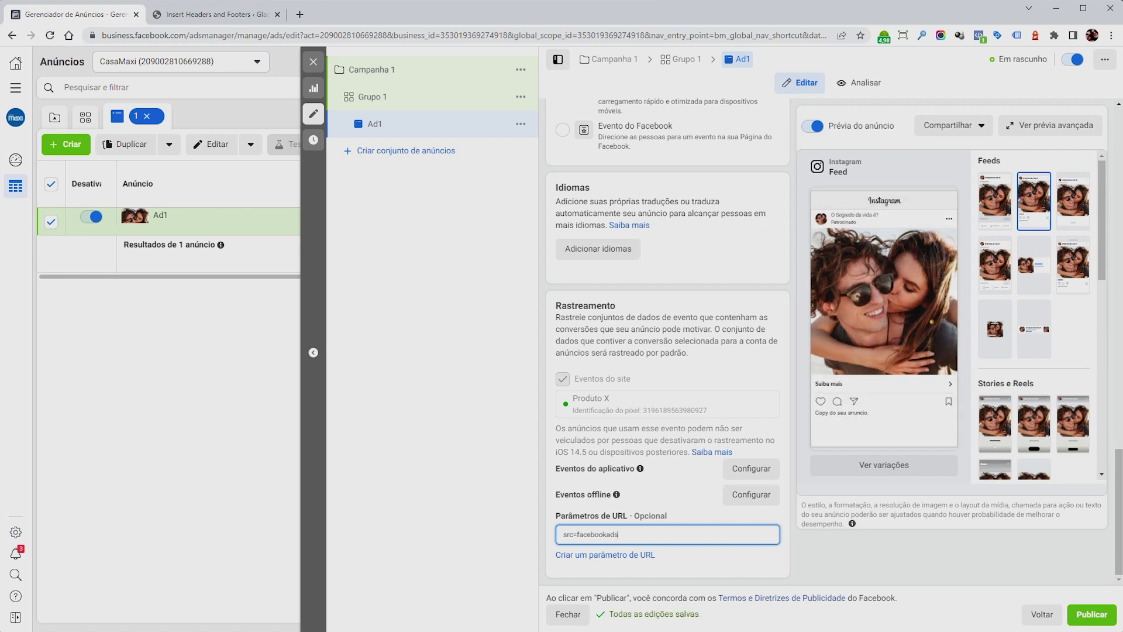
pyautogui.moveTo(652, 534); pyautogui.dragTo(497, 535)
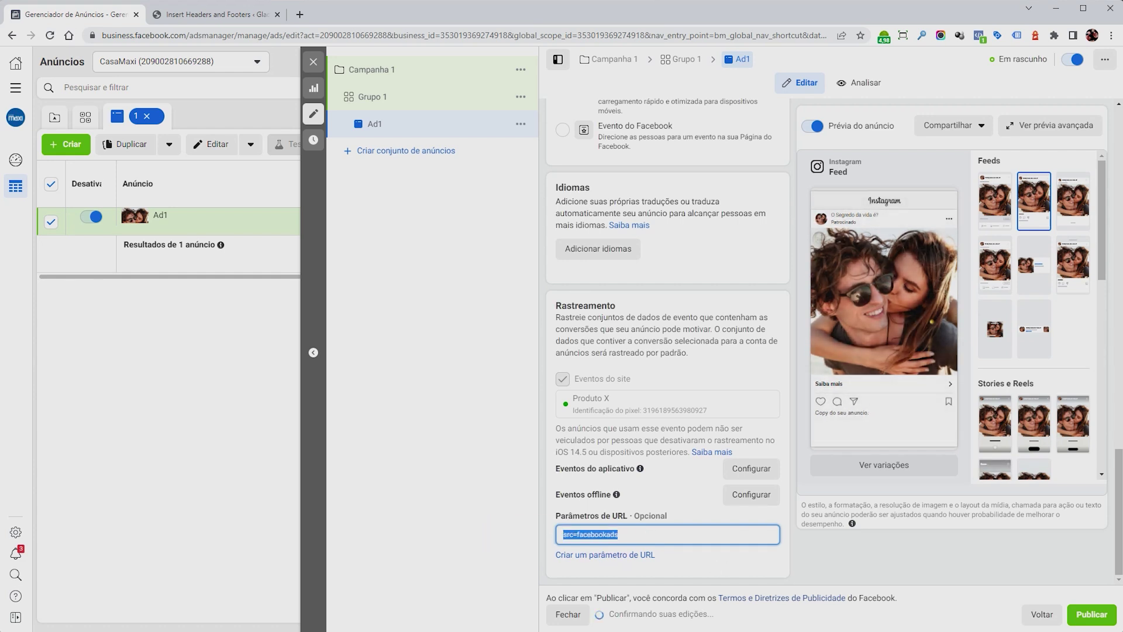
pyautogui.click(708, 557)
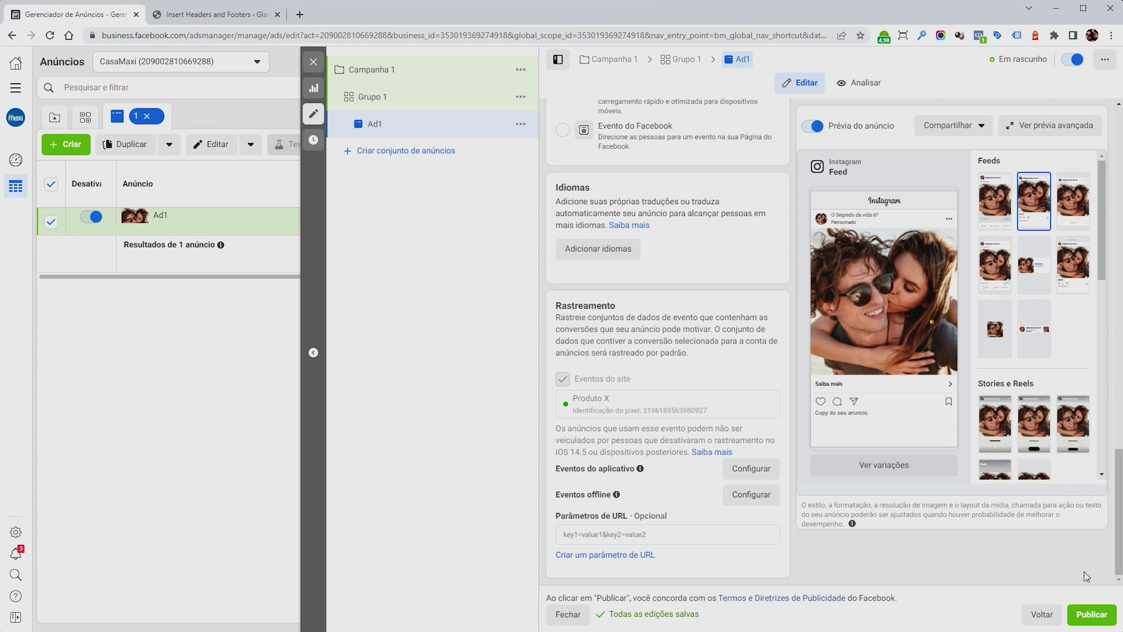
# Publish the campaign and highlight Ad1's Em processamento delivery status at R$ 50,00 daily.
pyautogui.click(1091, 614)
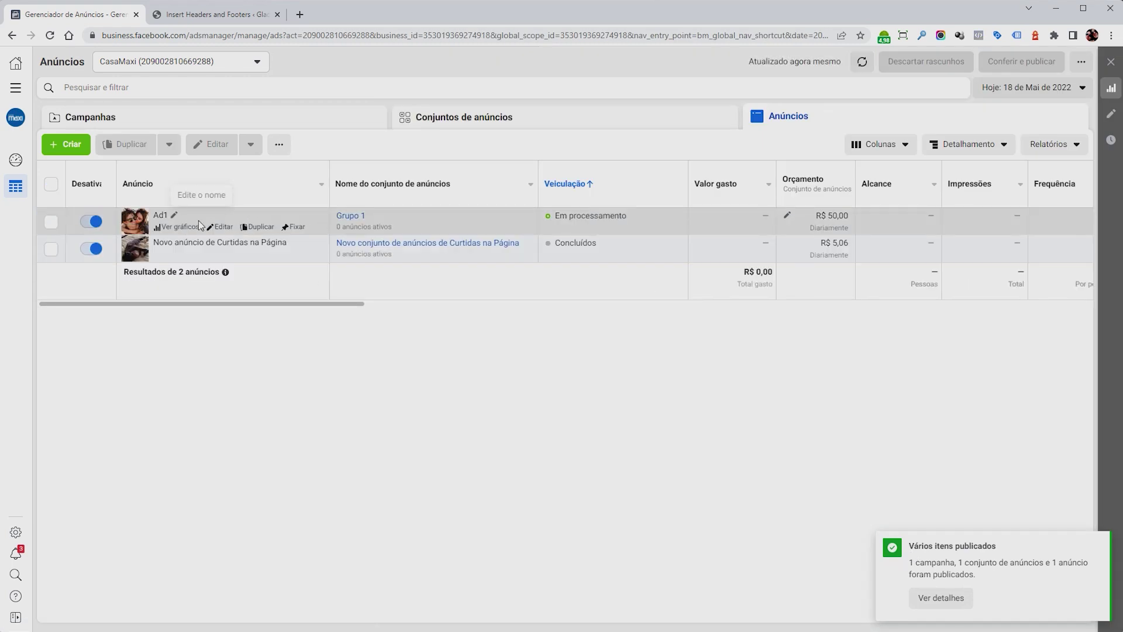
pyautogui.moveTo(621, 217); pyautogui.dragTo(557, 221)
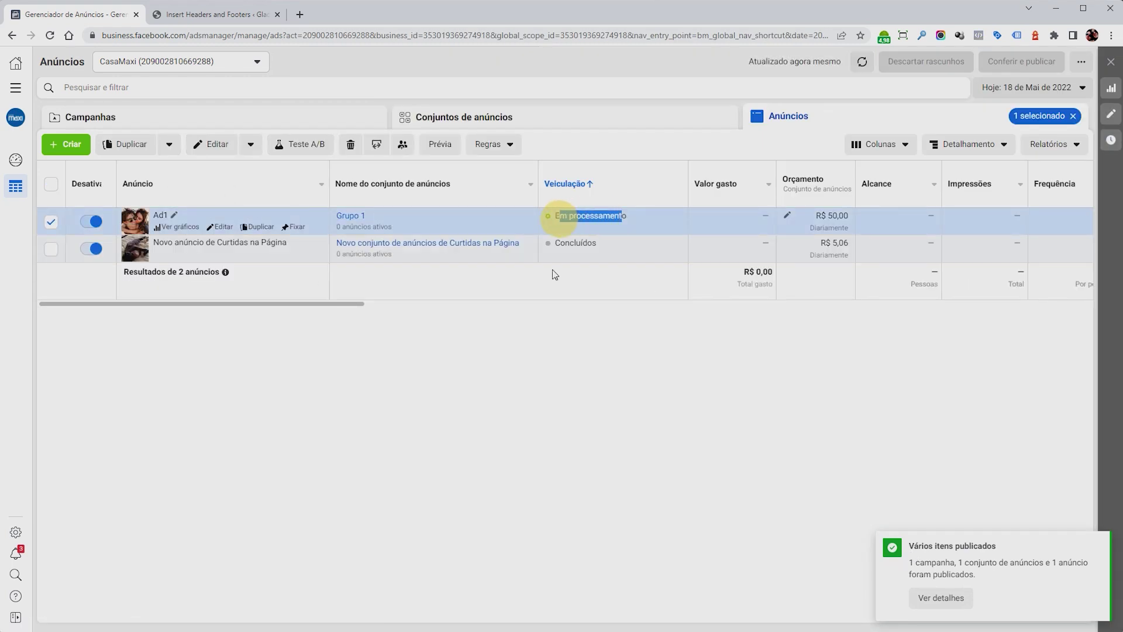
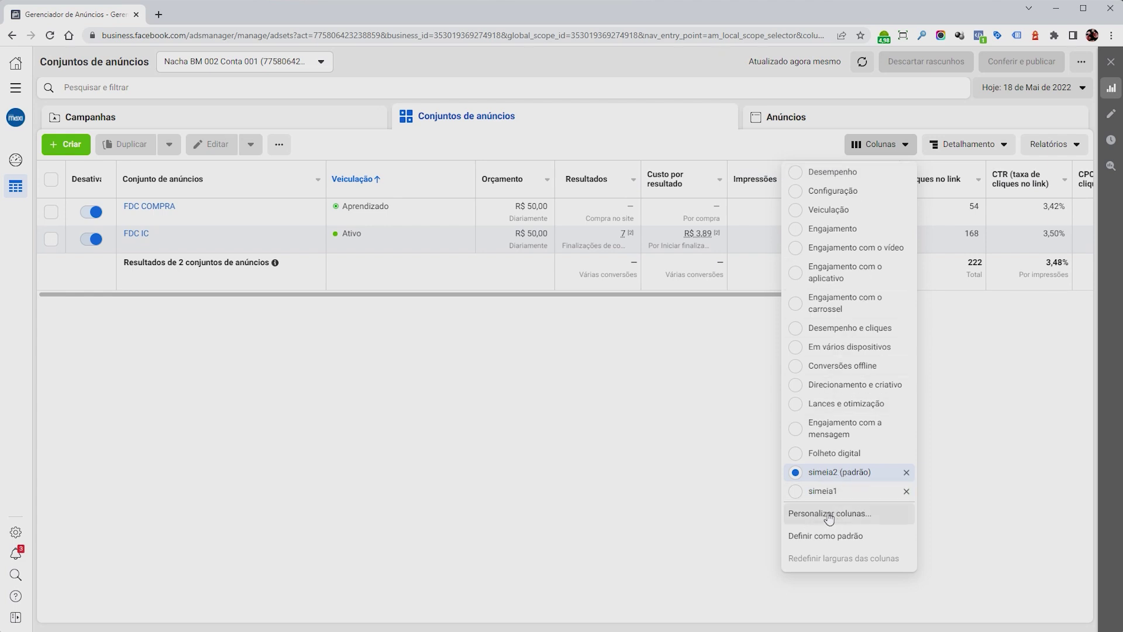
# Close the Colunas presets list to show Impressões, Frequência and Cliques no link columns.
pyautogui.click(584, 362)
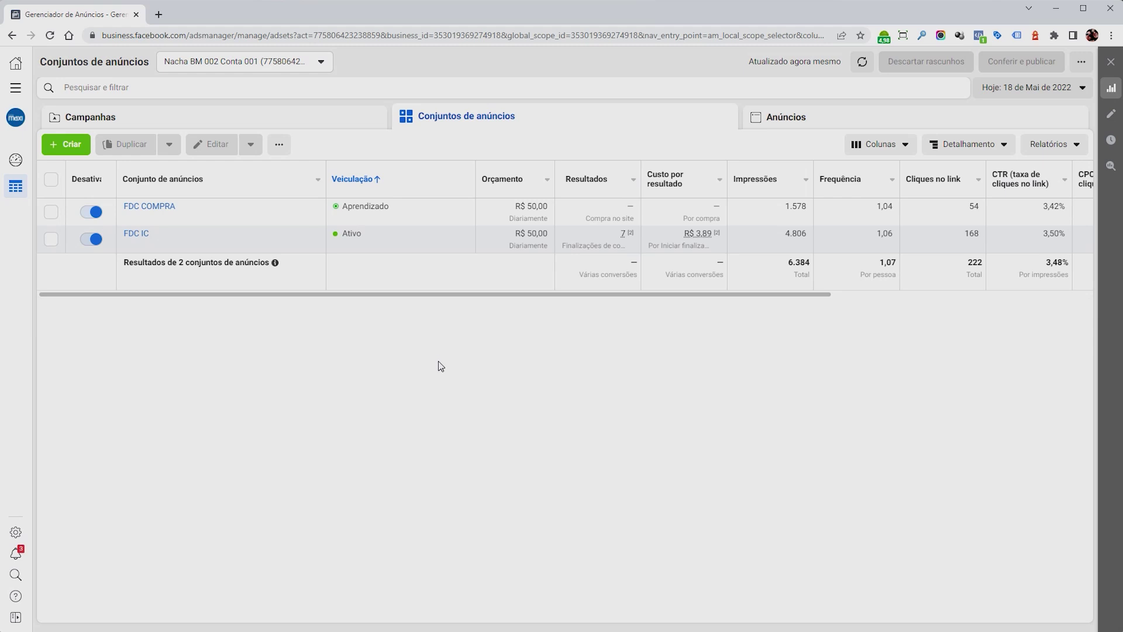
# Scroll the ad sets table right to reveal CTR, CPC, Valor gasto and Compras no site.
pyautogui.moveTo(404, 211)
pyautogui.moveTo(350, 248)
pyautogui.moveTo(625, 235)
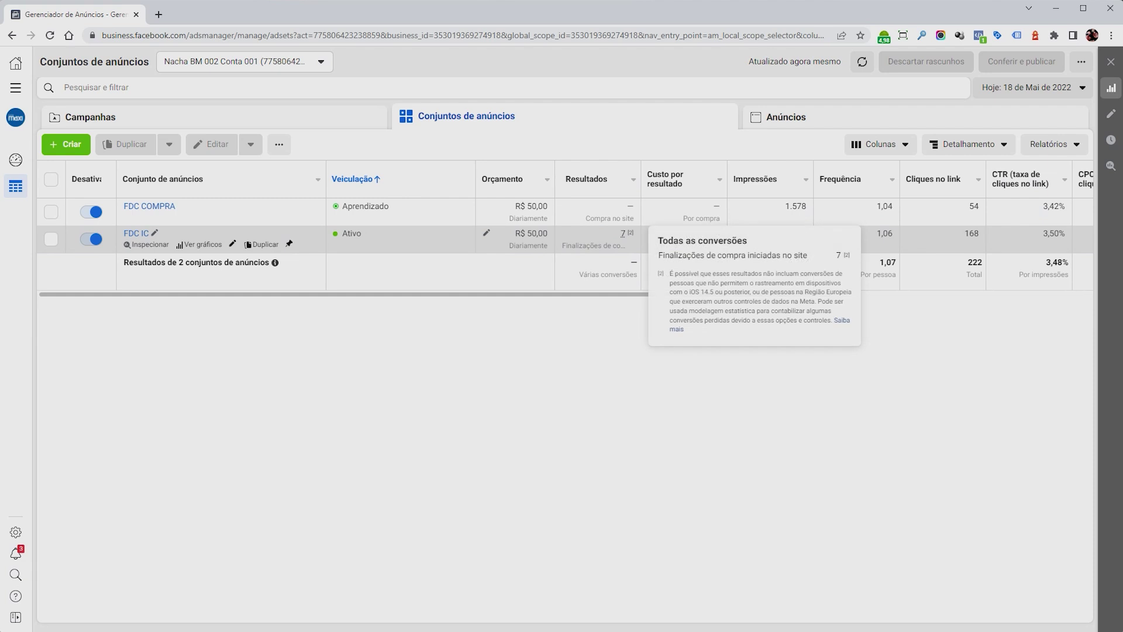
pyautogui.moveTo(627, 293); pyautogui.dragTo(680, 294)
pyautogui.moveTo(654, 233)
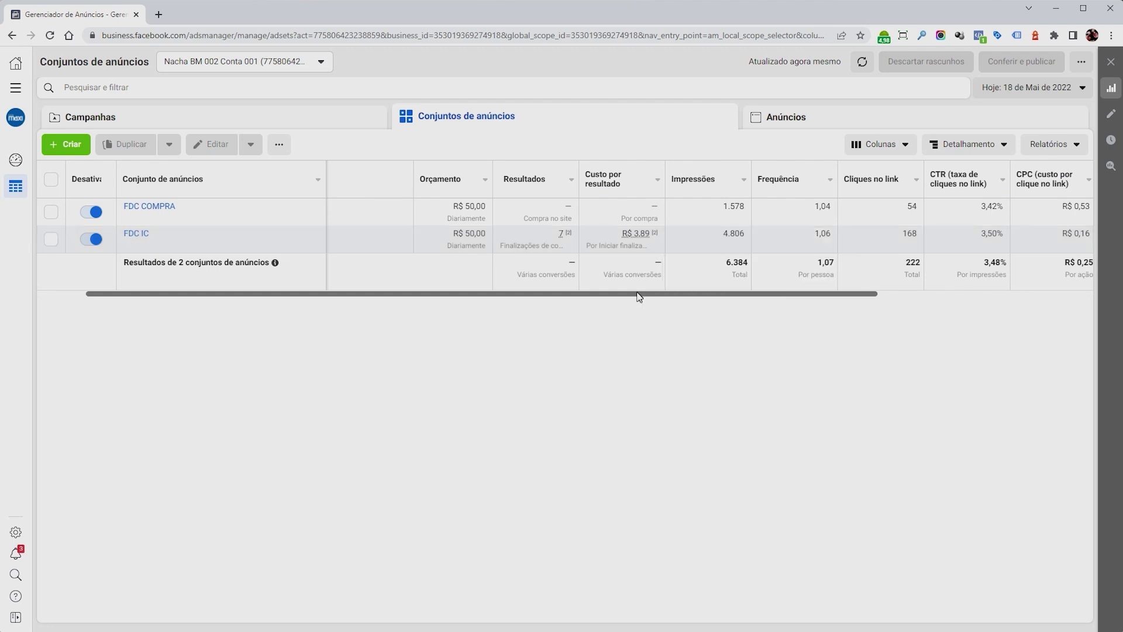
pyautogui.moveTo(638, 294); pyautogui.dragTo(681, 291)
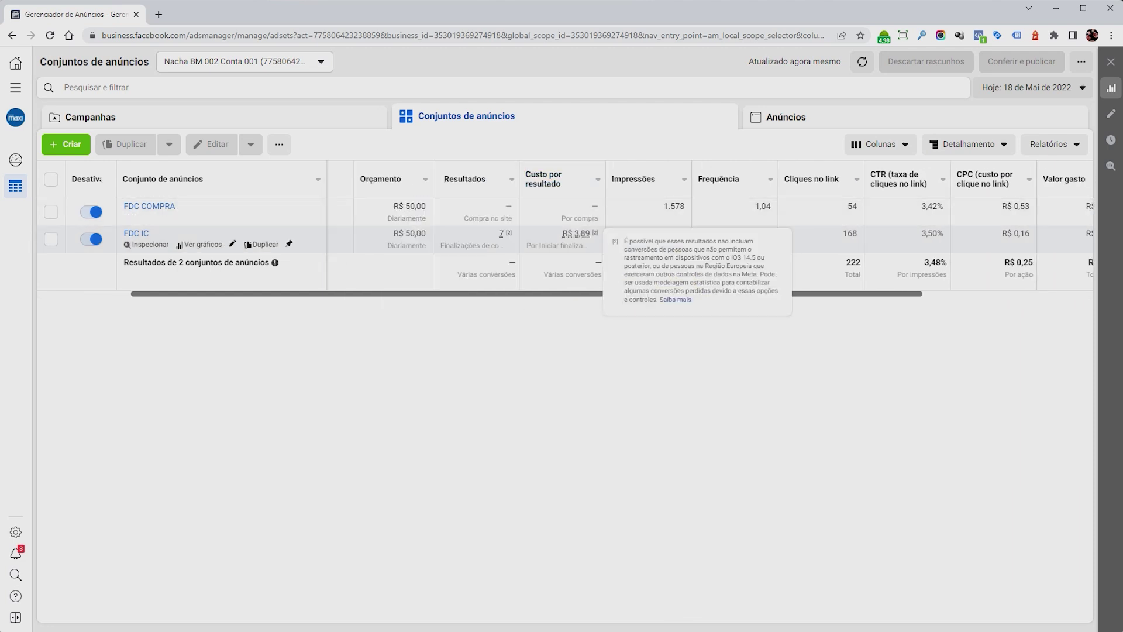
pyautogui.moveTo(721, 294); pyautogui.dragTo(792, 294)
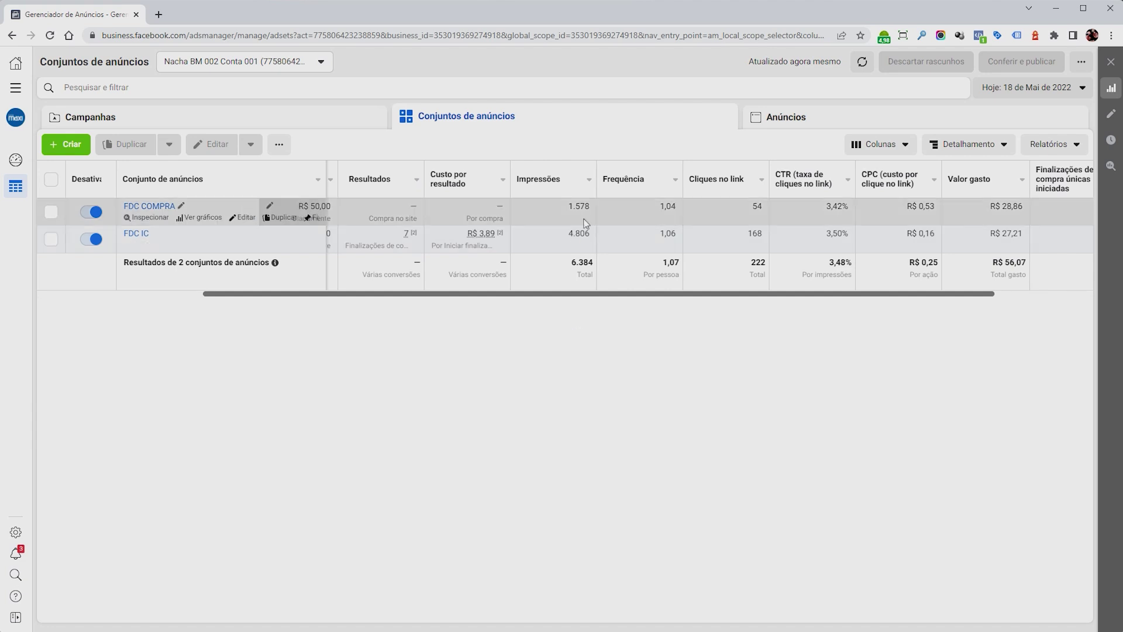
pyautogui.moveTo(666, 294); pyautogui.dragTo(739, 296)
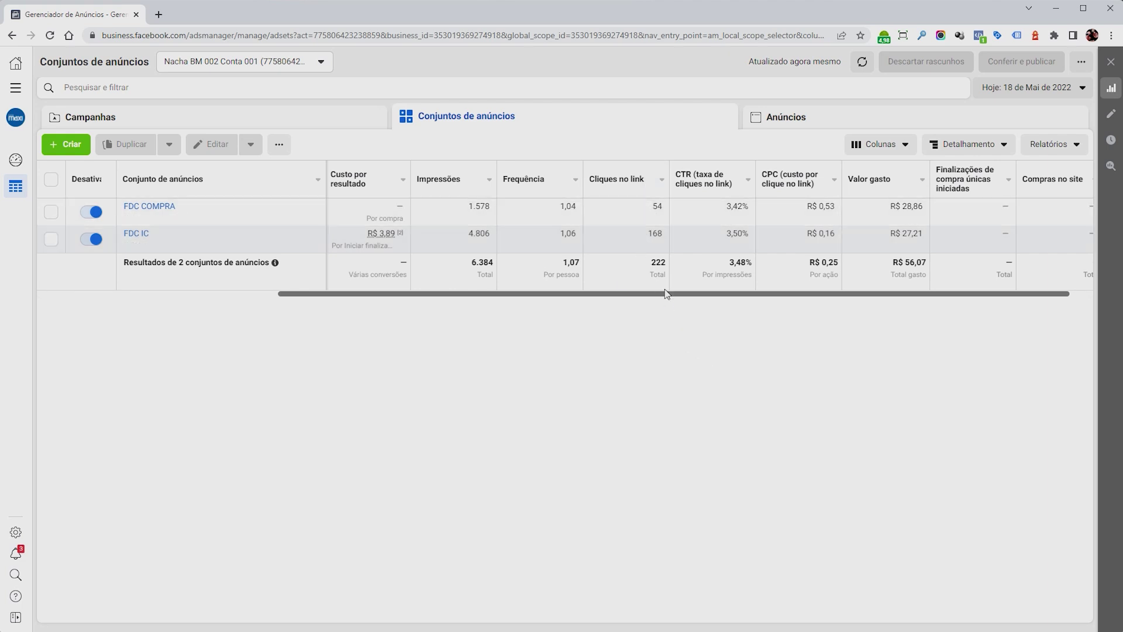
pyautogui.moveTo(677, 298); pyautogui.dragTo(700, 293)
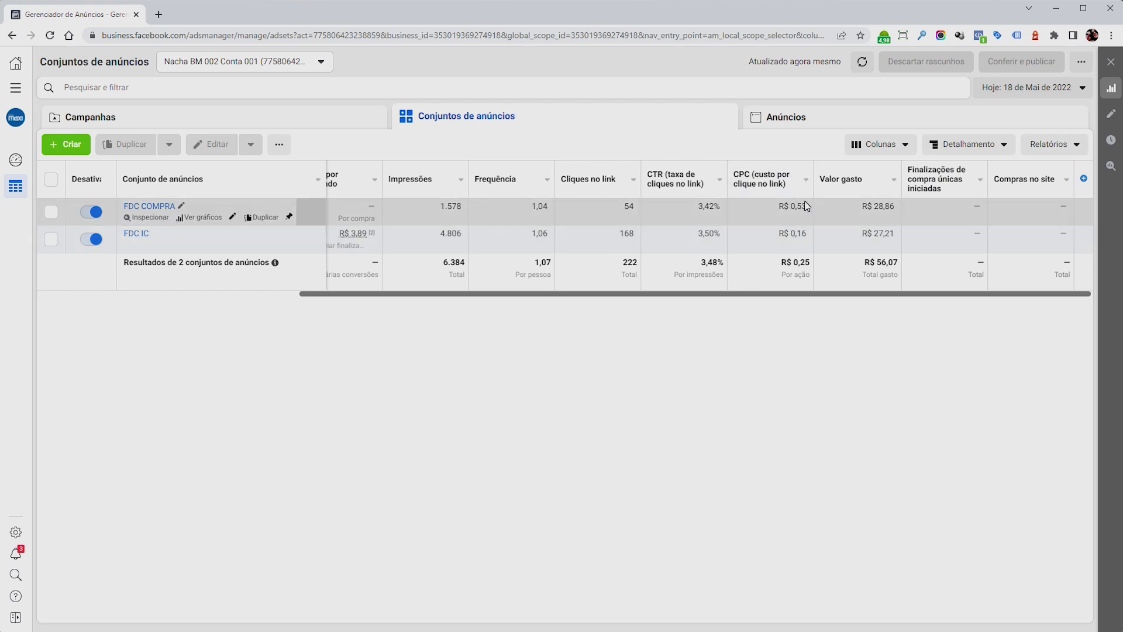
# Scroll the table back left and leave the FDC COMPRA ad set selected.
pyautogui.moveTo(806, 207); pyautogui.dragTo(785, 208)
pyautogui.click(807, 329)
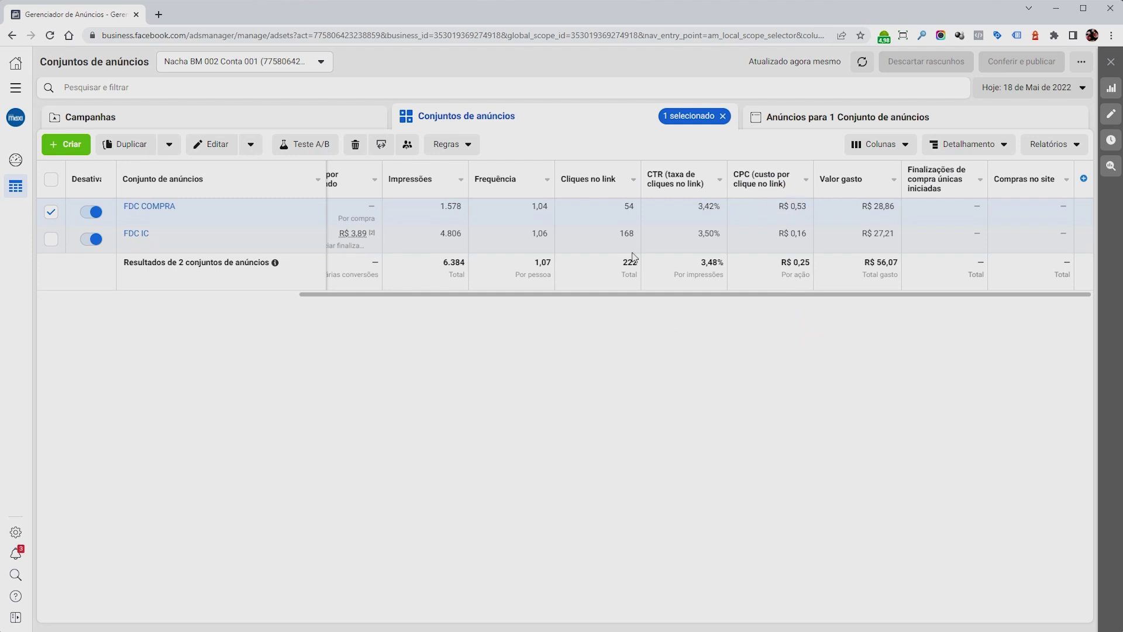
pyautogui.moveTo(806, 206); pyautogui.dragTo(783, 206)
pyautogui.click(797, 326)
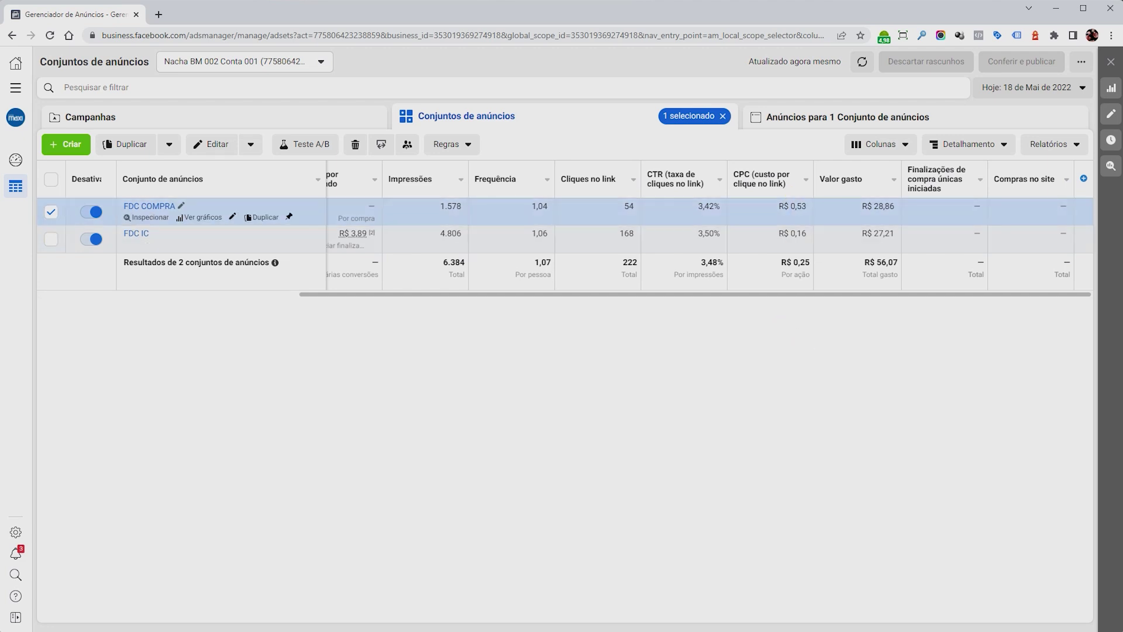
pyautogui.click(851, 296)
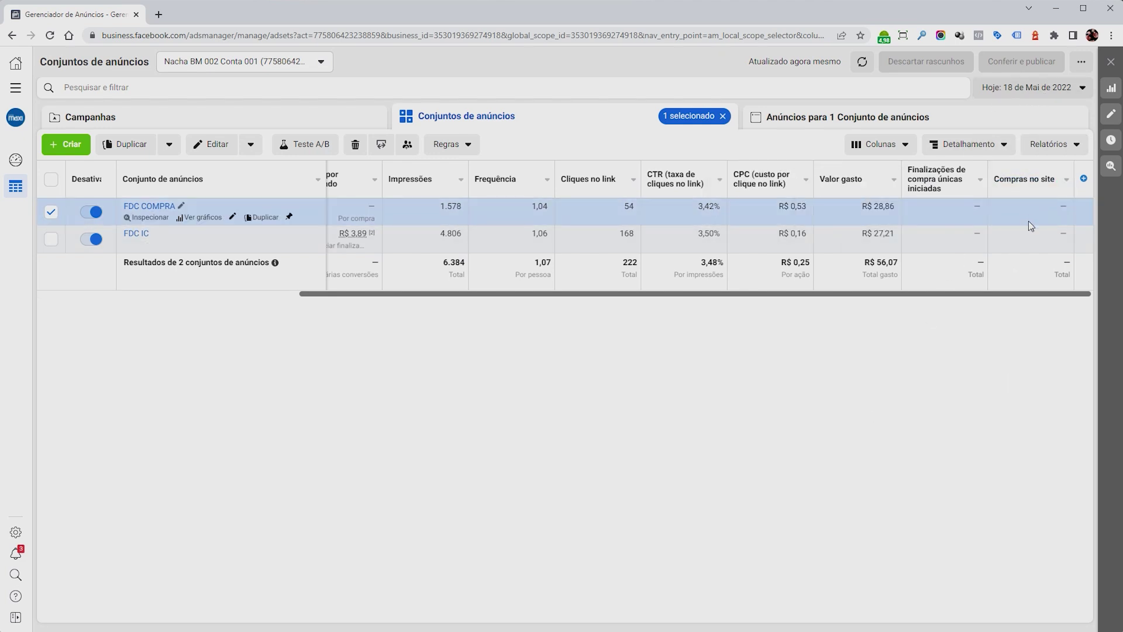
pyautogui.moveTo(1033, 183)
pyautogui.moveTo(901, 294); pyautogui.dragTo(782, 294)
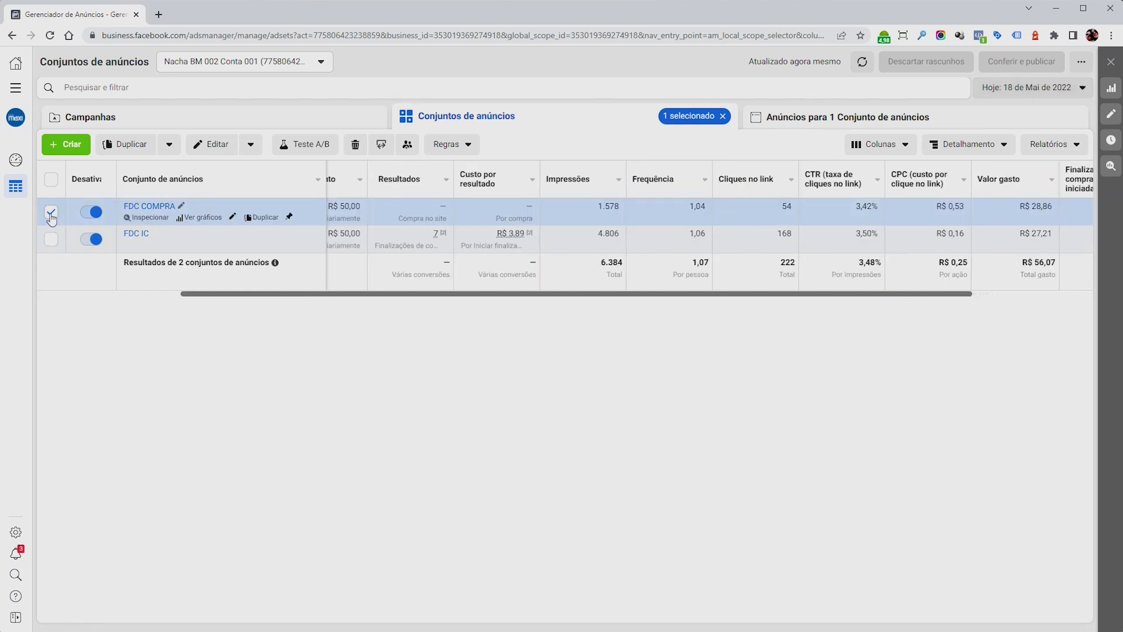
pyautogui.click(51, 212)
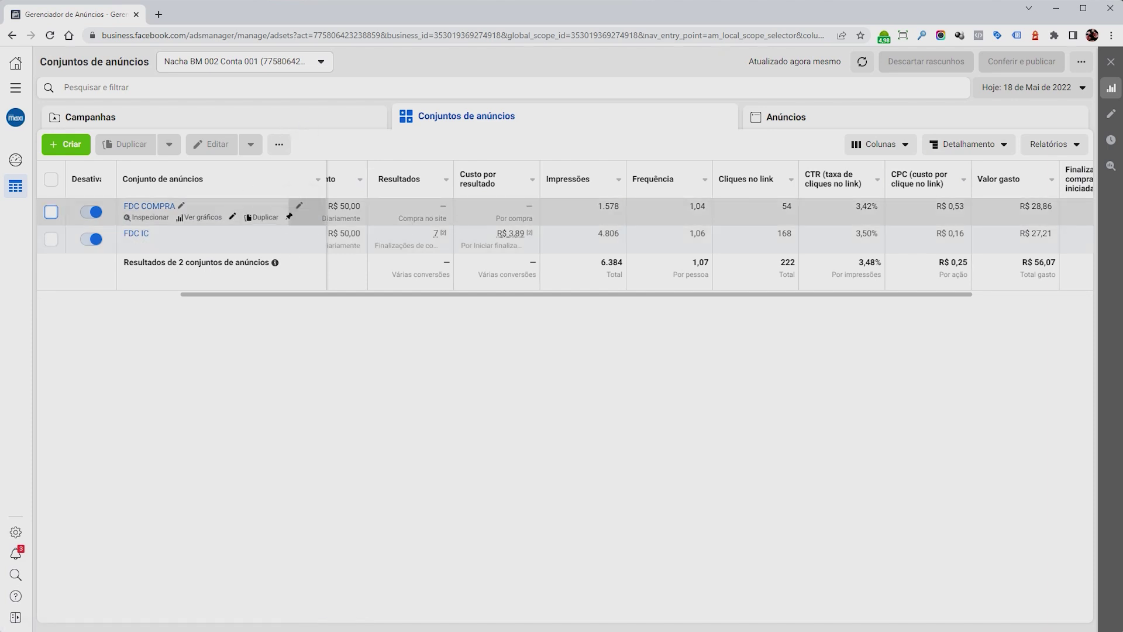
pyautogui.click(413, 218)
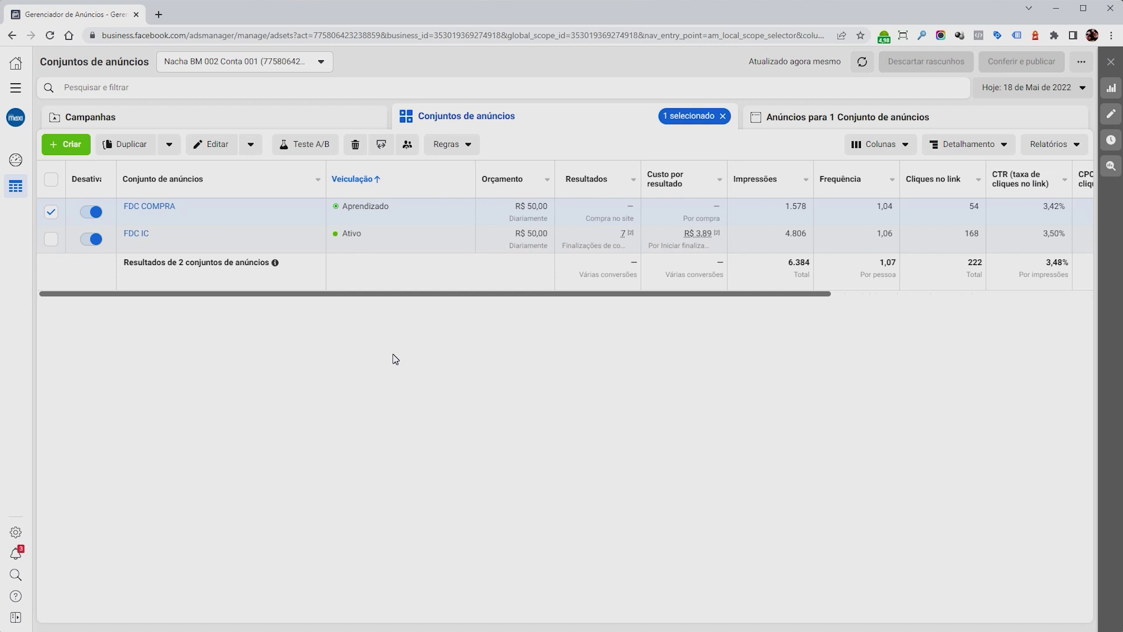
pyautogui.moveTo(359, 206)
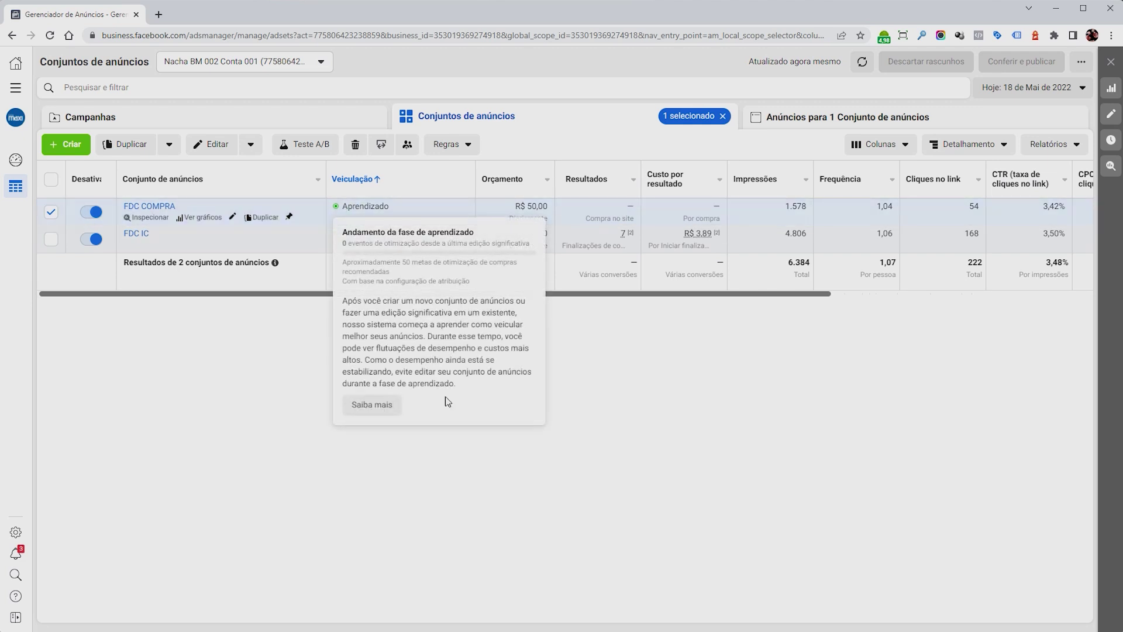